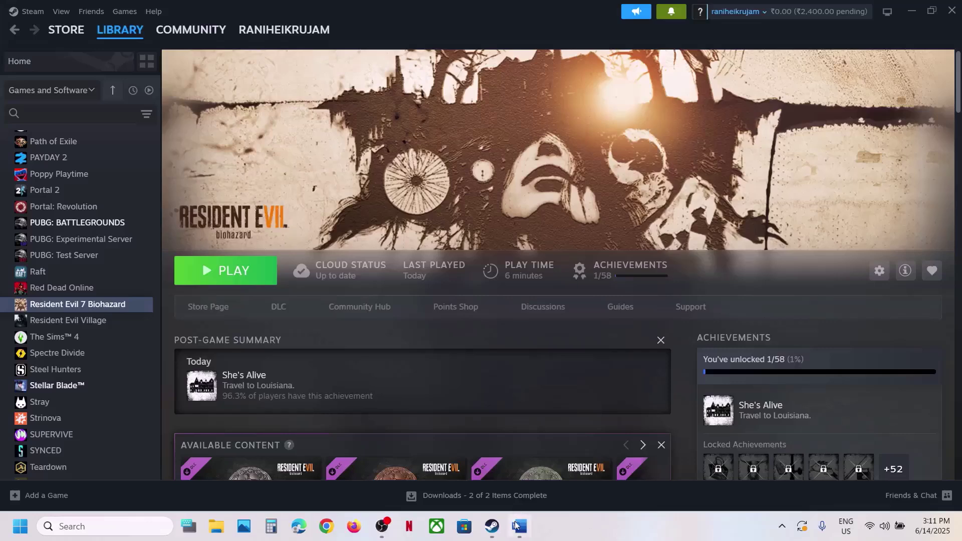
Step: View the Restart option among the Windows power options, leaving it unselected
click(519, 526)
click(242, 74)
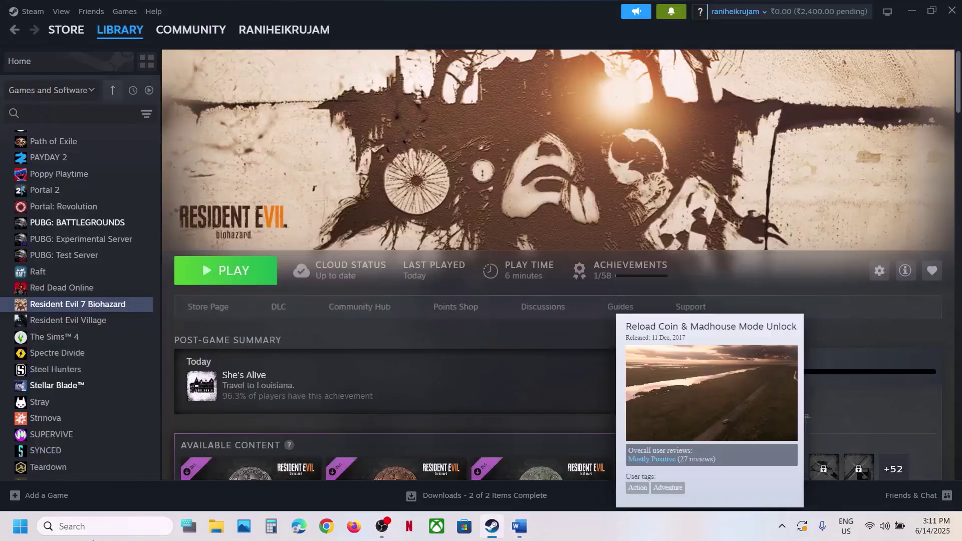
click(20, 526)
click(364, 482)
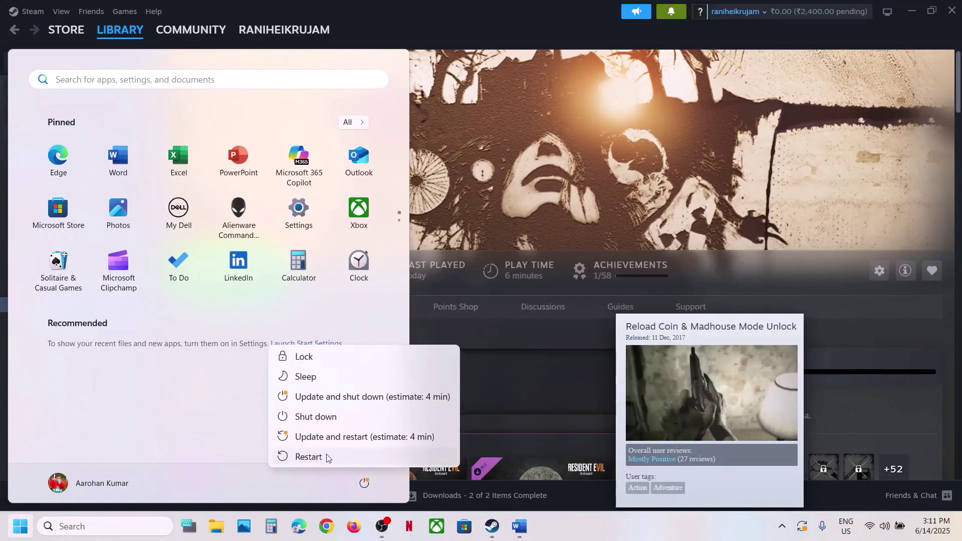
click(569, 198)
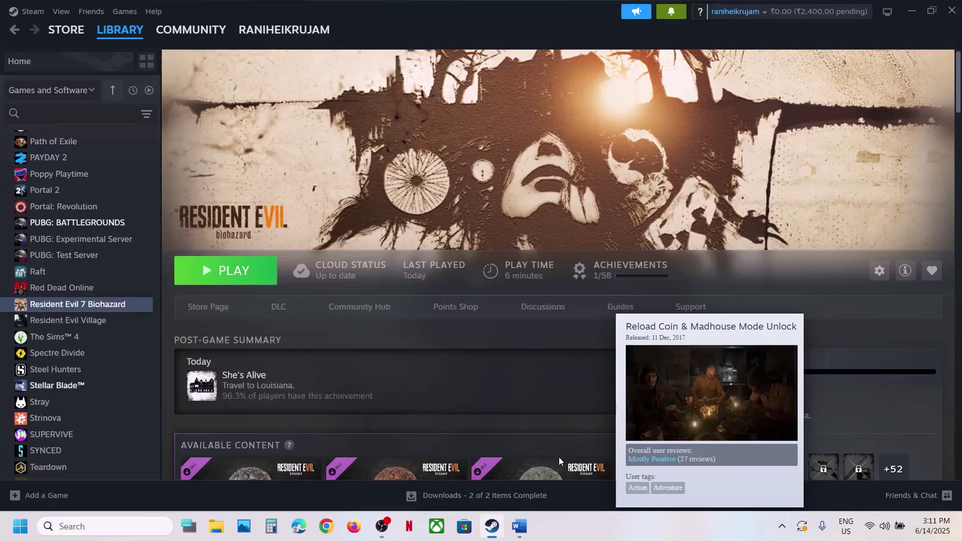
Step: Switch to the Word notes, highlight "dx11_non-rt" in Step 2, and return to Steam
click(516, 523)
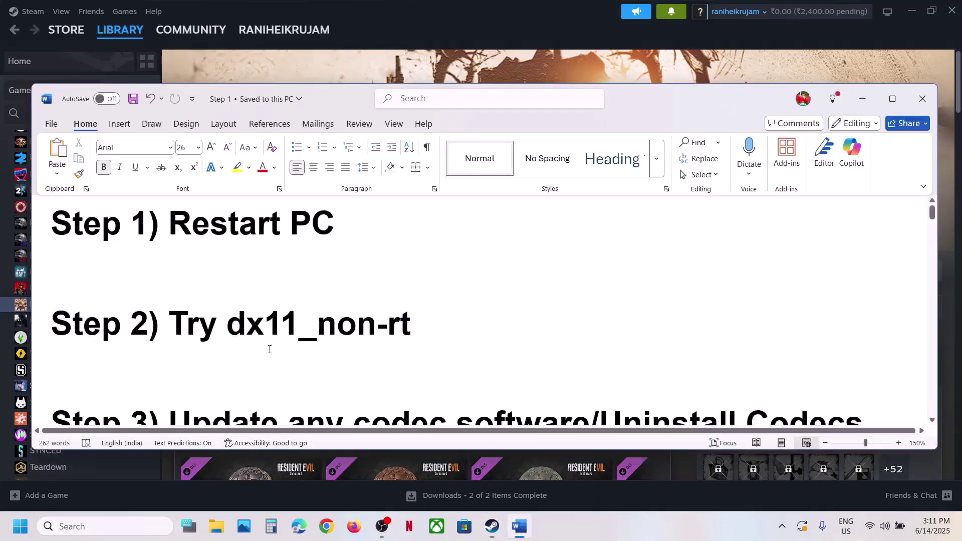
drag(226, 325, 421, 326)
click(422, 326)
click(407, 70)
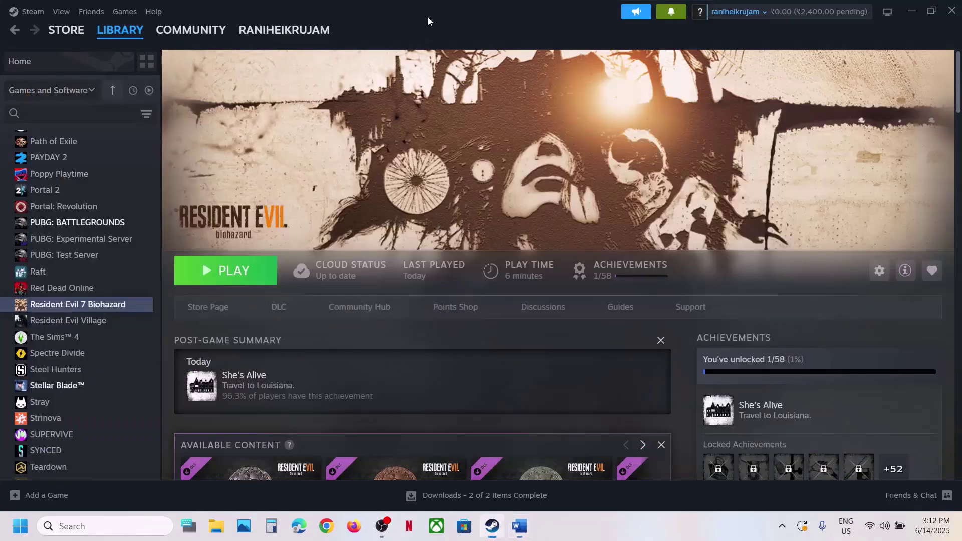
Step: Set the beta participation of Resident Evil 7 Biohazard to dx11_non-rt and close the game's properties
right_click(76, 303)
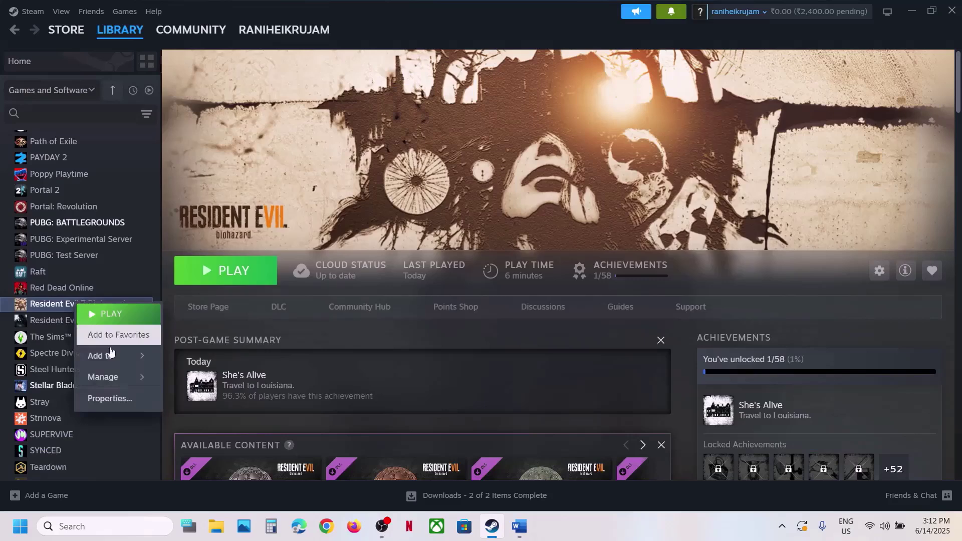
click(123, 396)
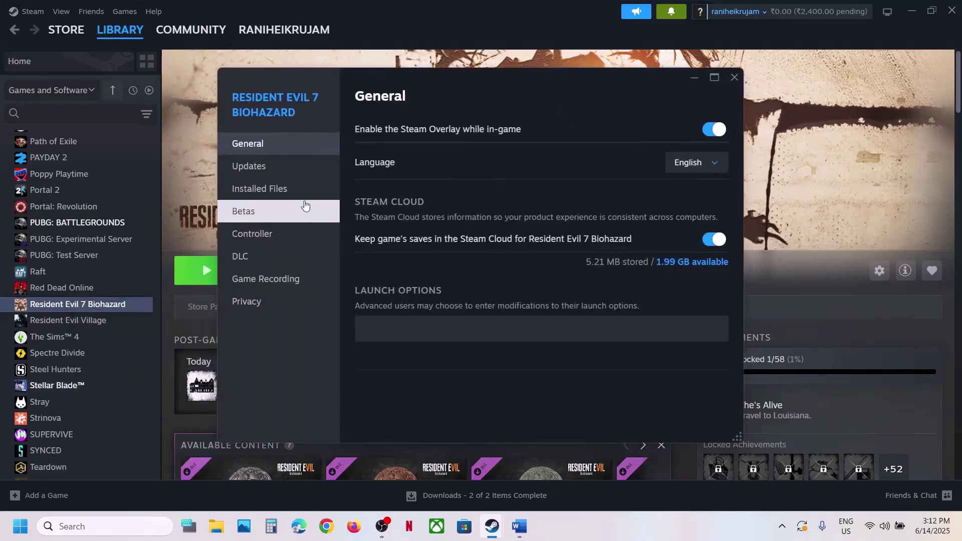
click(289, 216)
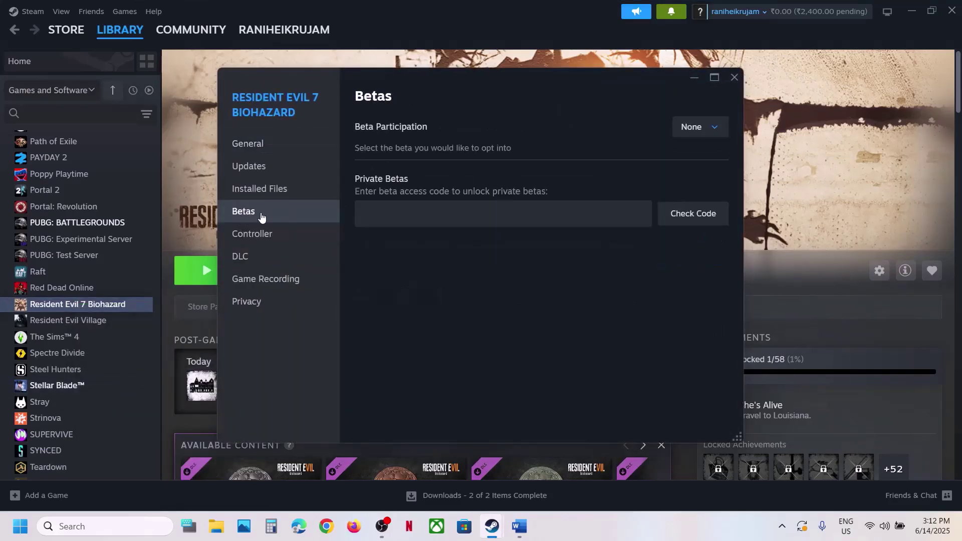
click(720, 129)
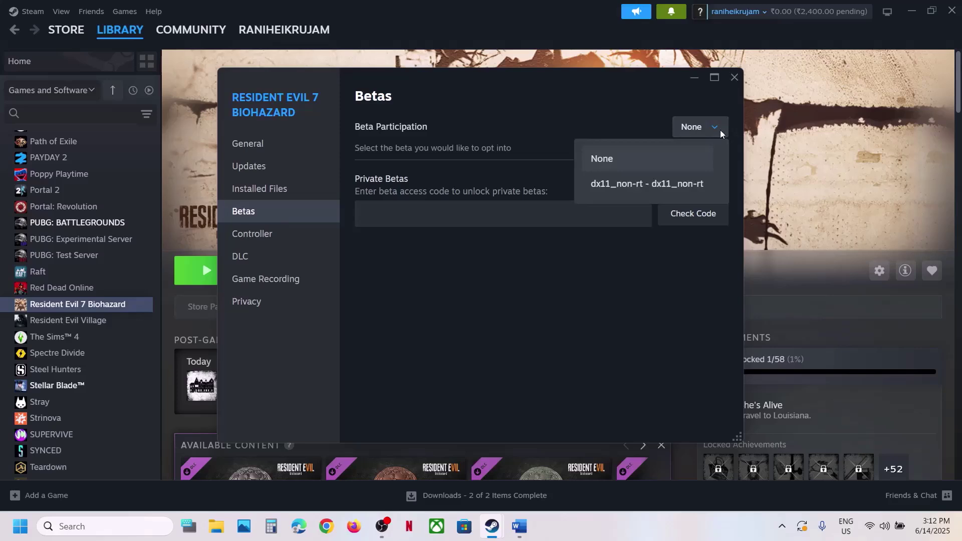
click(631, 194)
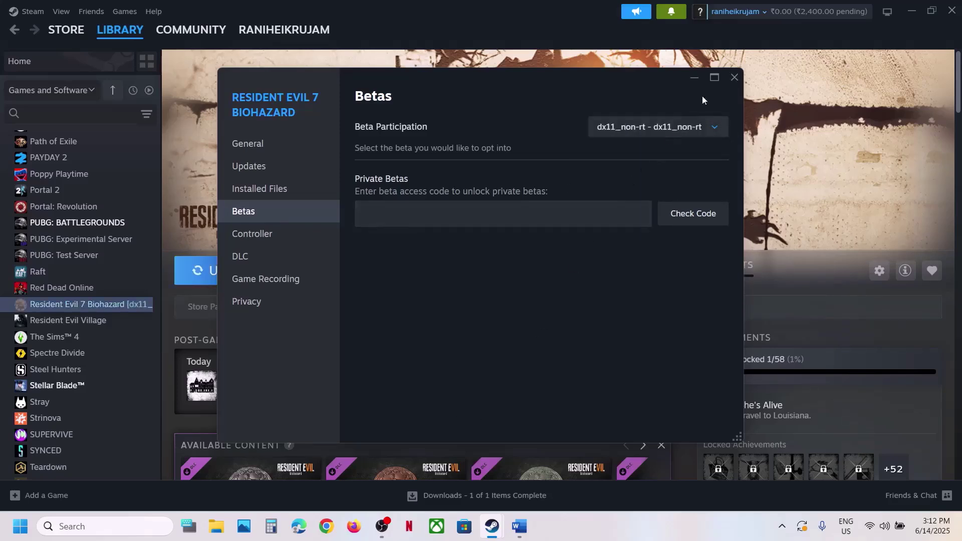
click(735, 77)
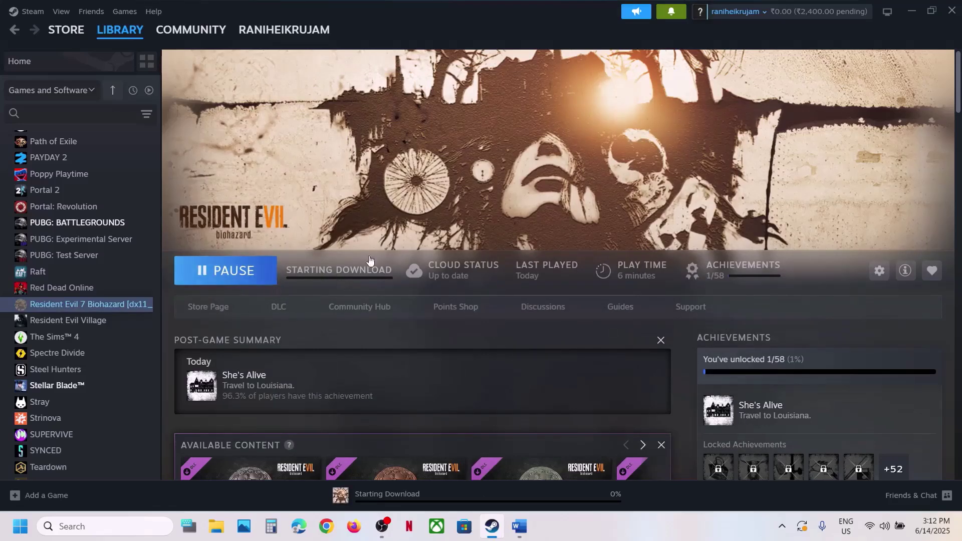
Step: Read Step 3 in the Word notes, highlighting the codec update and uninstall advice, Windows Media Player Codec pack and K Lite
click(520, 526)
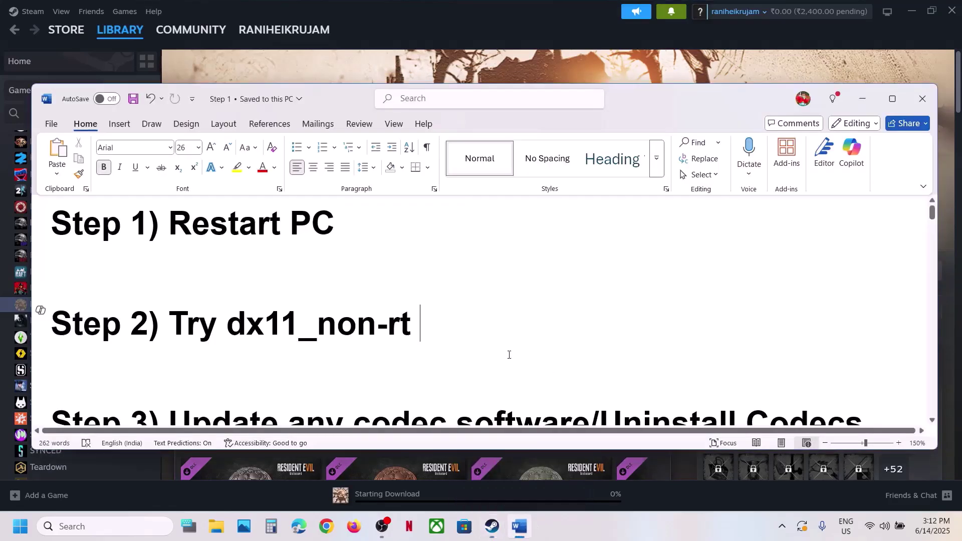
scroll(406, 358, down, 3)
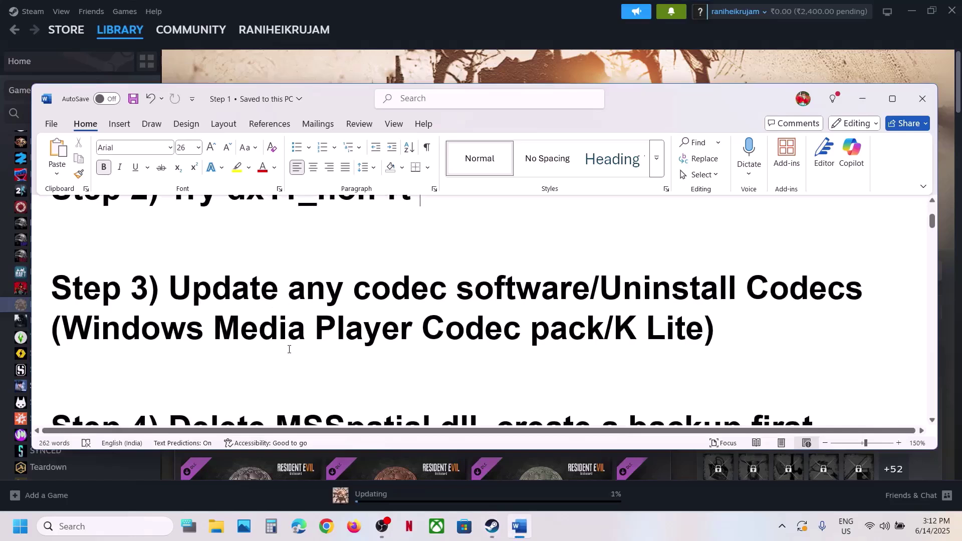
drag(174, 288, 590, 289)
drag(491, 279, 518, 283)
drag(610, 288, 521, 331)
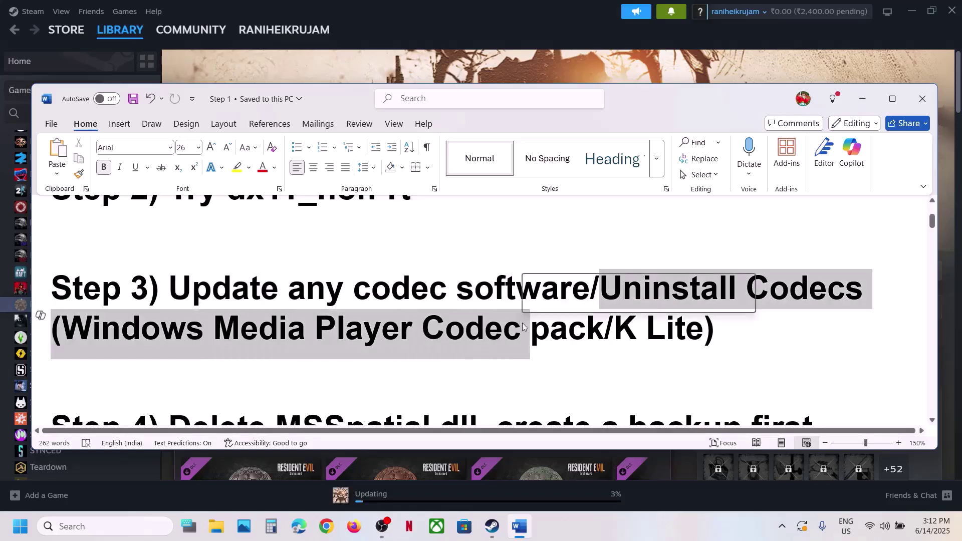
click(517, 341)
drag(106, 332, 571, 331)
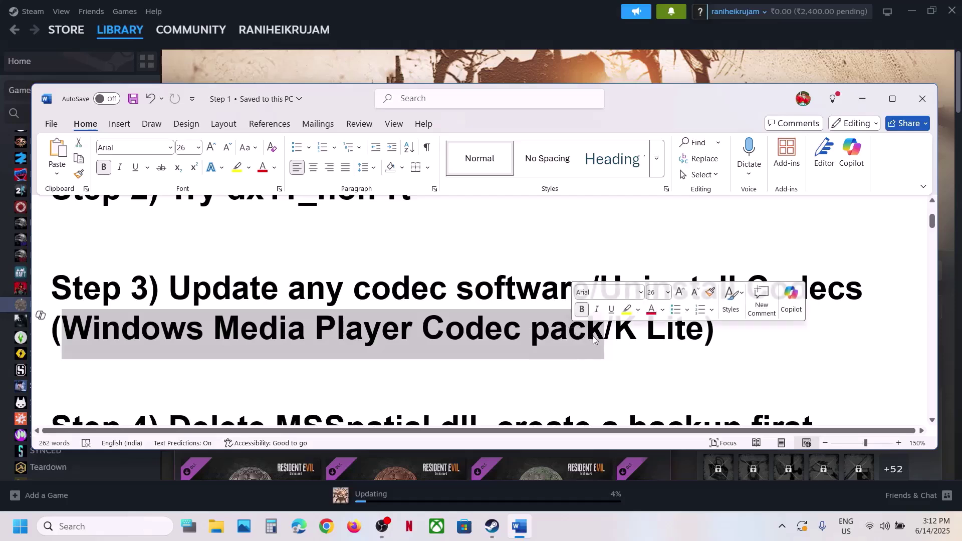
drag(614, 331, 690, 330)
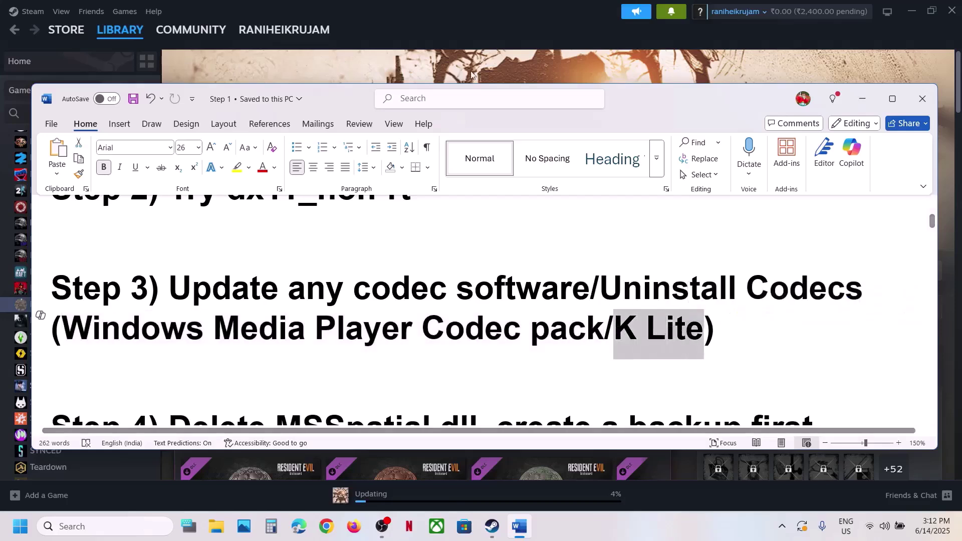
click(429, 56)
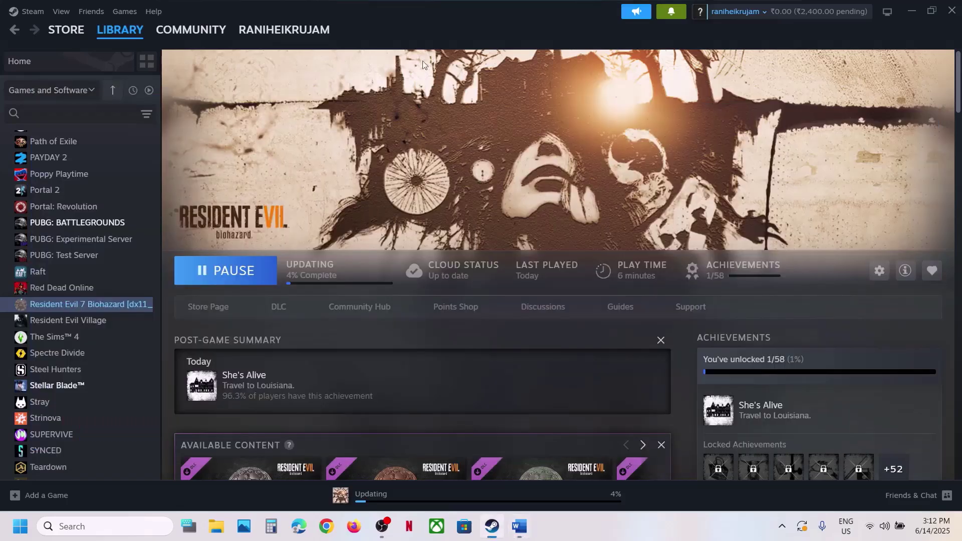
Step: Open Control Panel and bring up its list of programs for uninstalling
click(144, 527)
text(control)
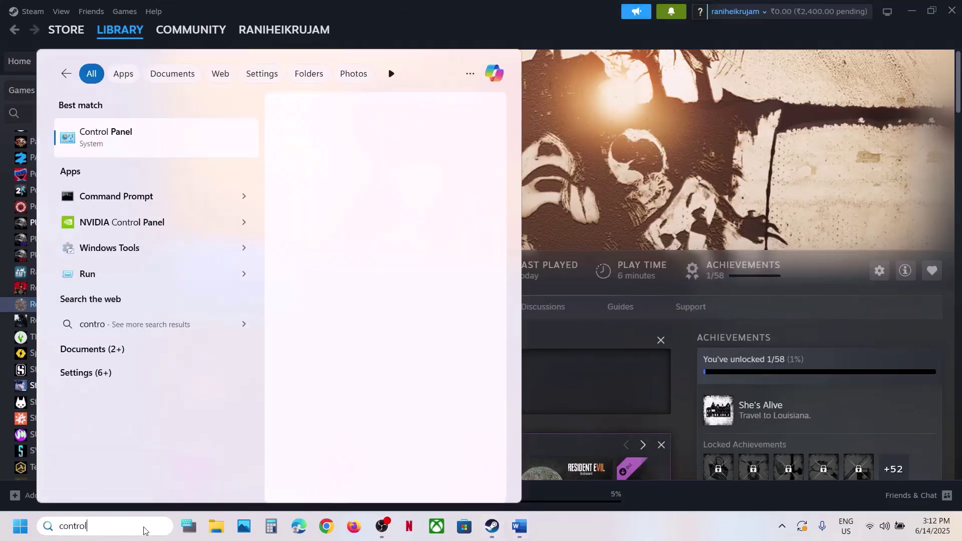
key(Return)
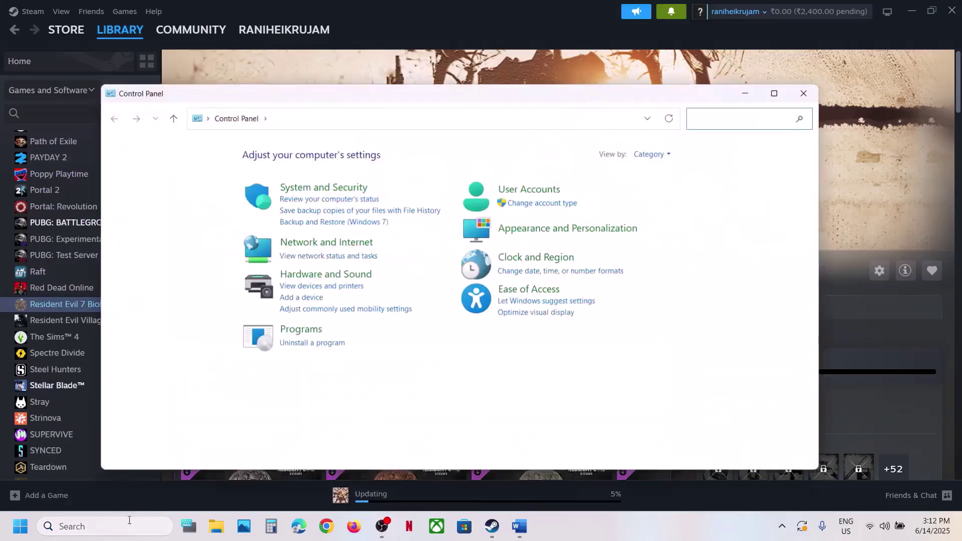
click(326, 343)
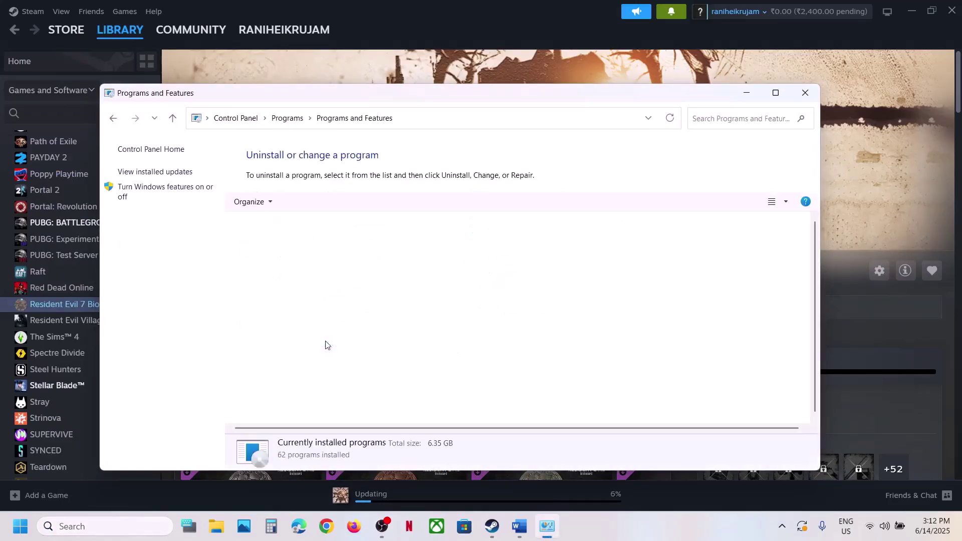
Step: Launch the uninstaller for K-Lite Mega Codec Pack 19.0.1, allow it to make changes, and return to Steam
click(310, 364)
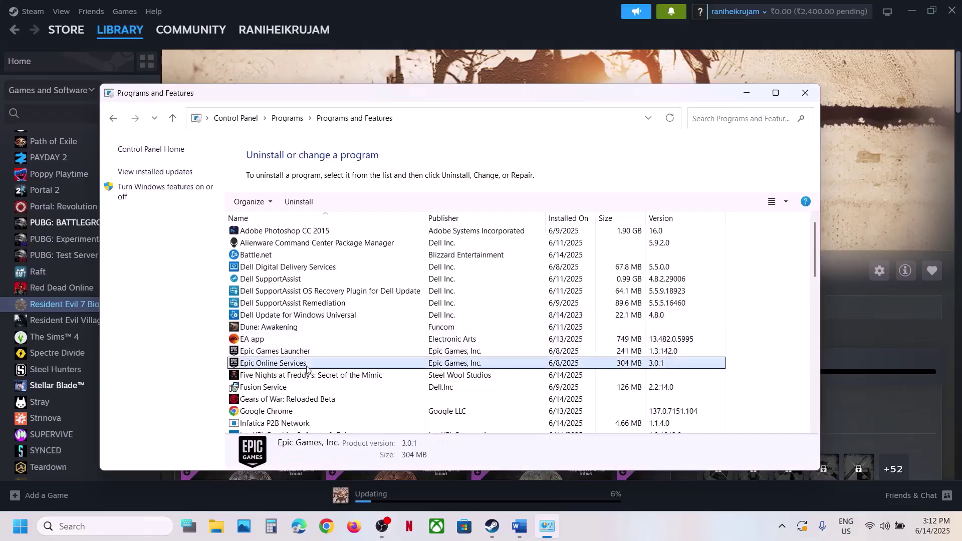
key(k)
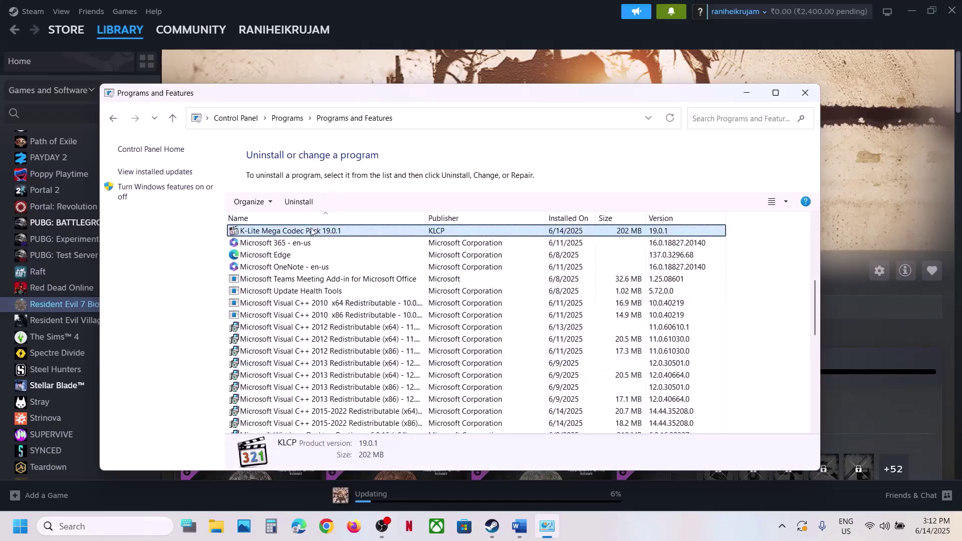
right_click(288, 235)
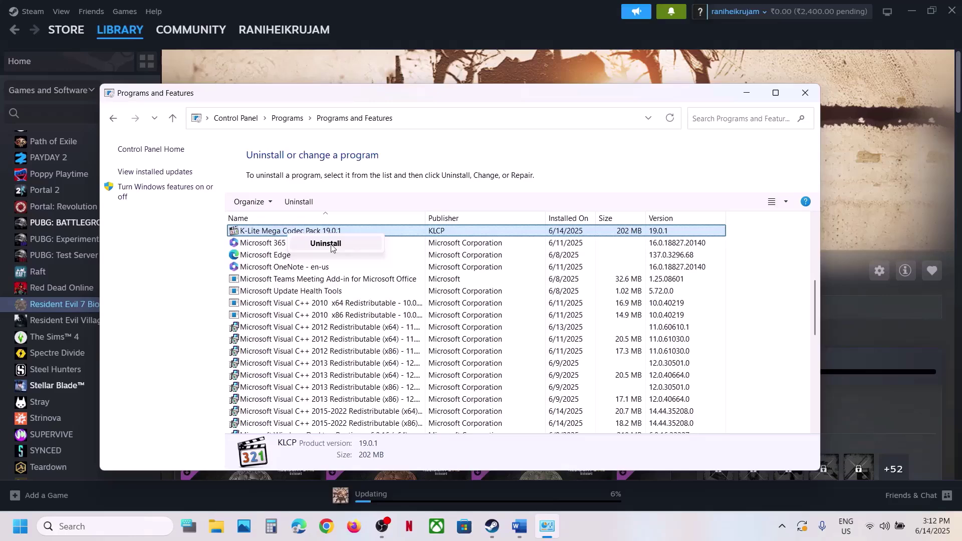
click(330, 244)
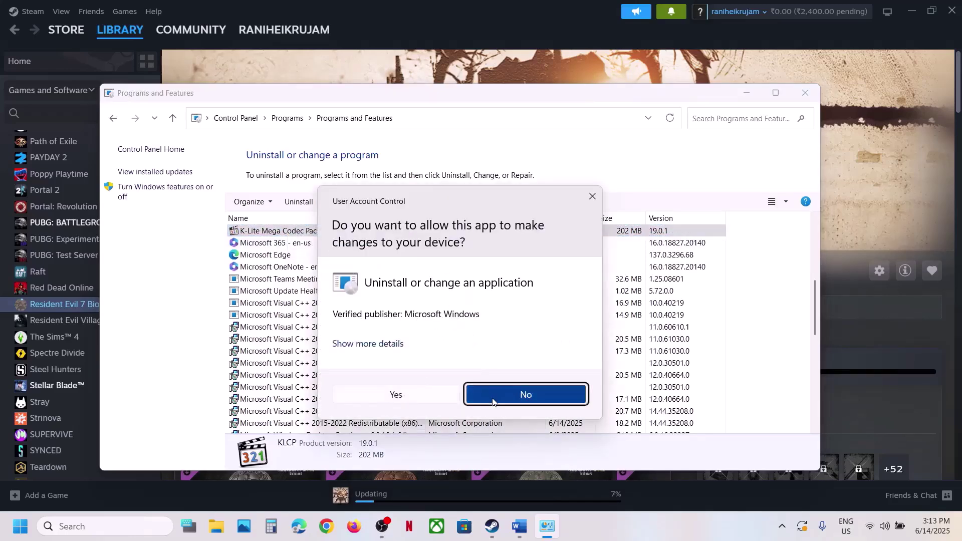
click(396, 394)
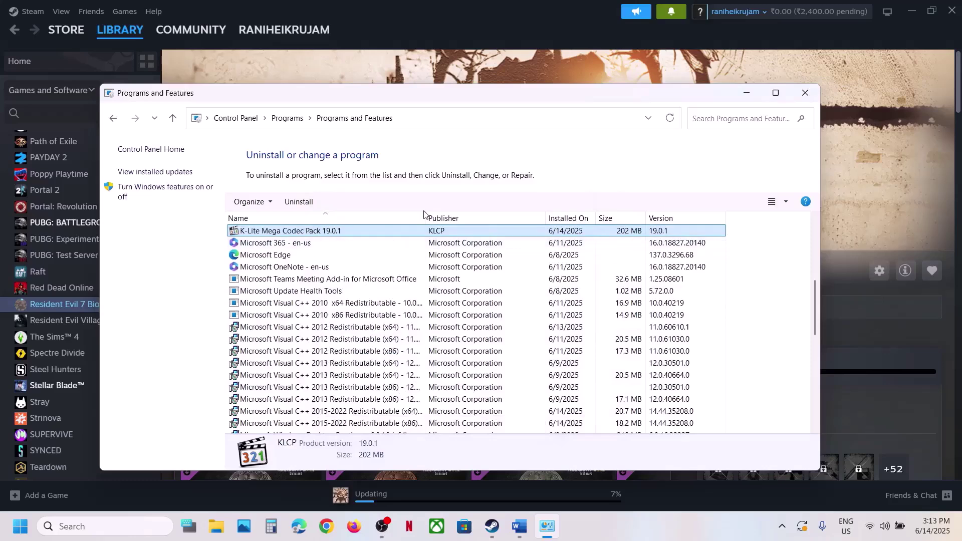
click(417, 67)
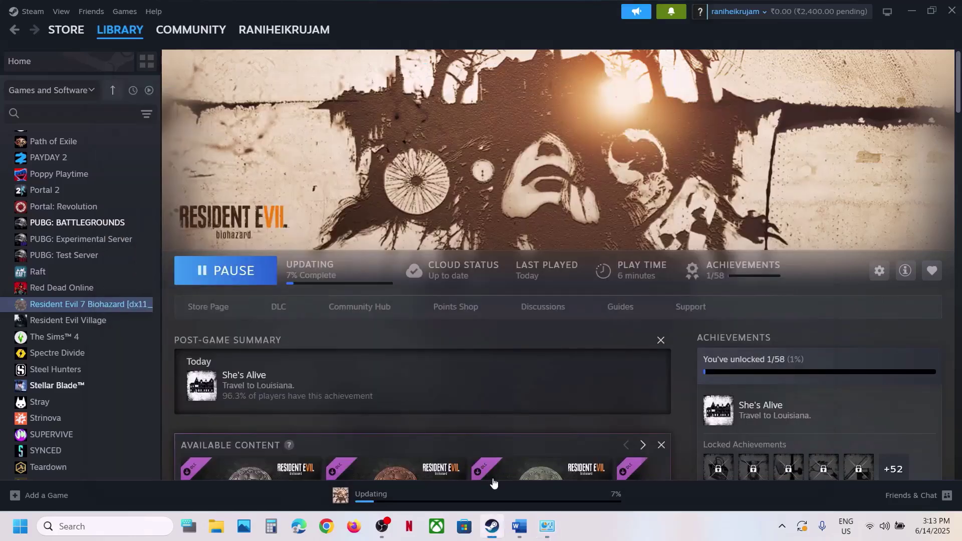
Step: Open the Installed apps page in Windows Settings and minimize the window
click(521, 525)
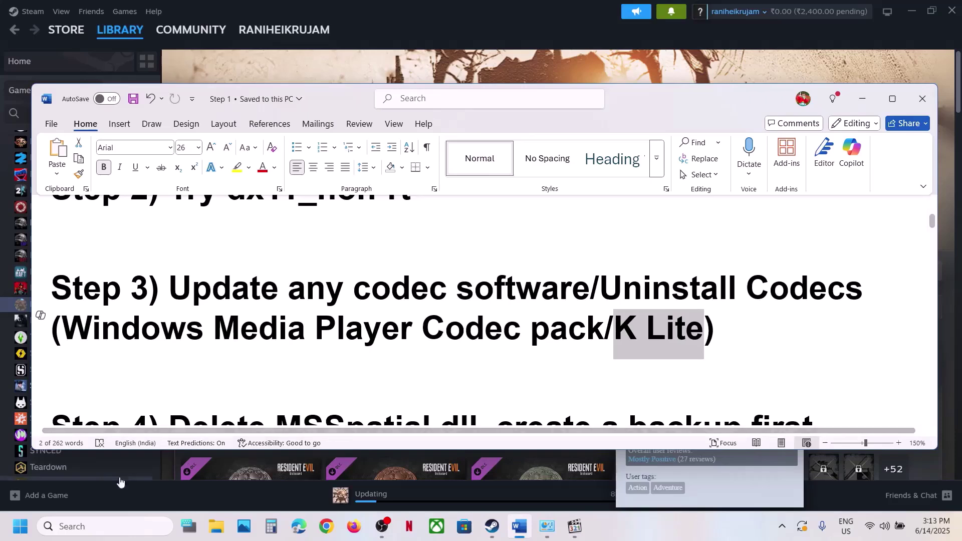
key(super)
click(297, 217)
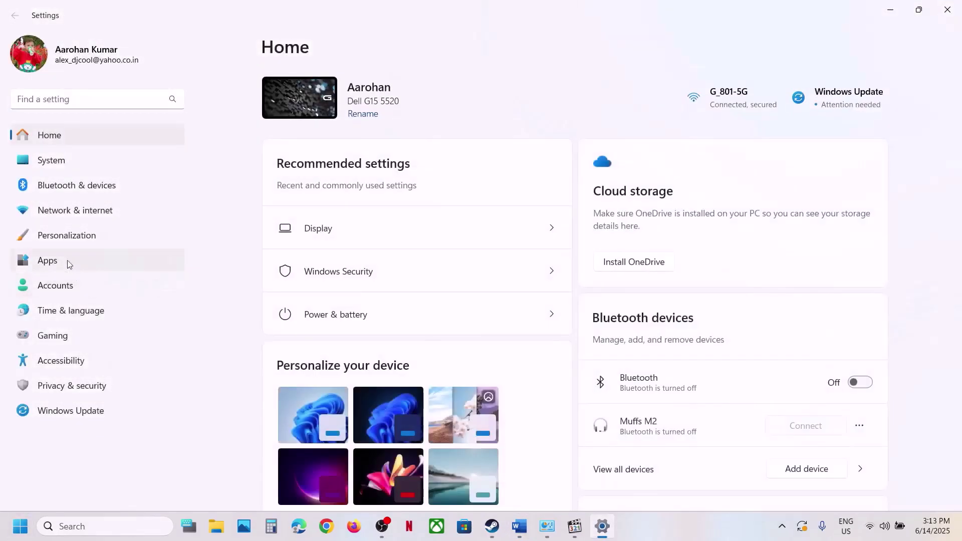
click(66, 261)
click(349, 111)
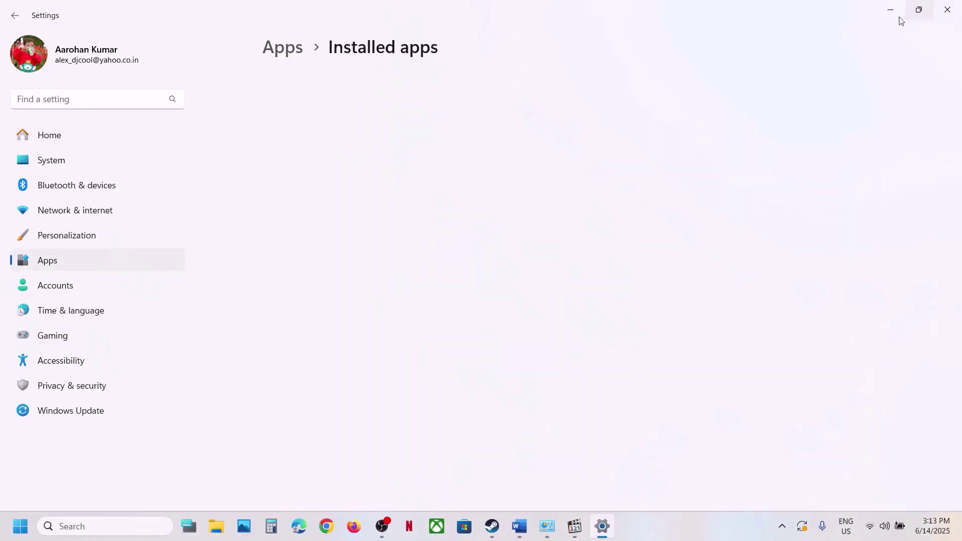
click(886, 15)
Step: Highlight the names "Windows Media Player Codec pack/K Lite" in Step 3 of the Word notes
click(366, 288)
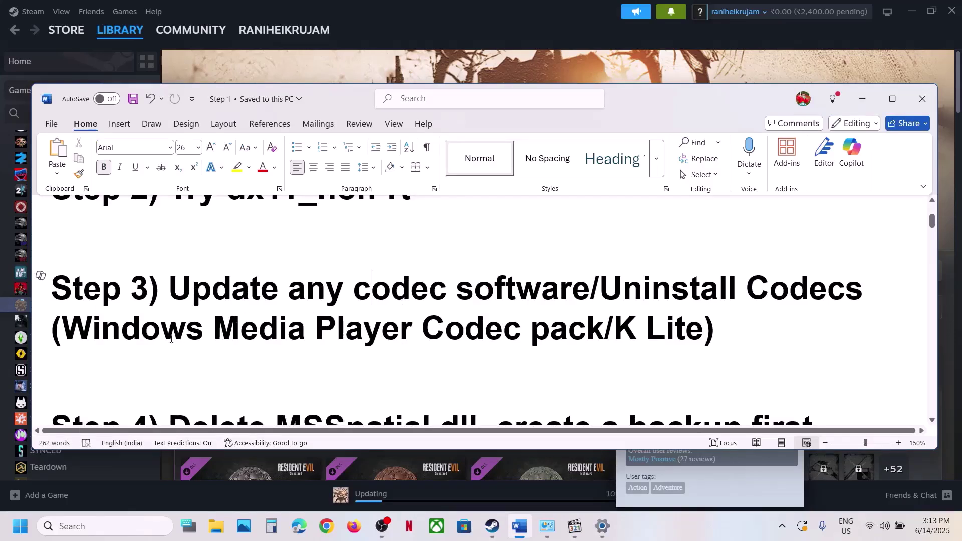
drag(94, 330, 703, 332)
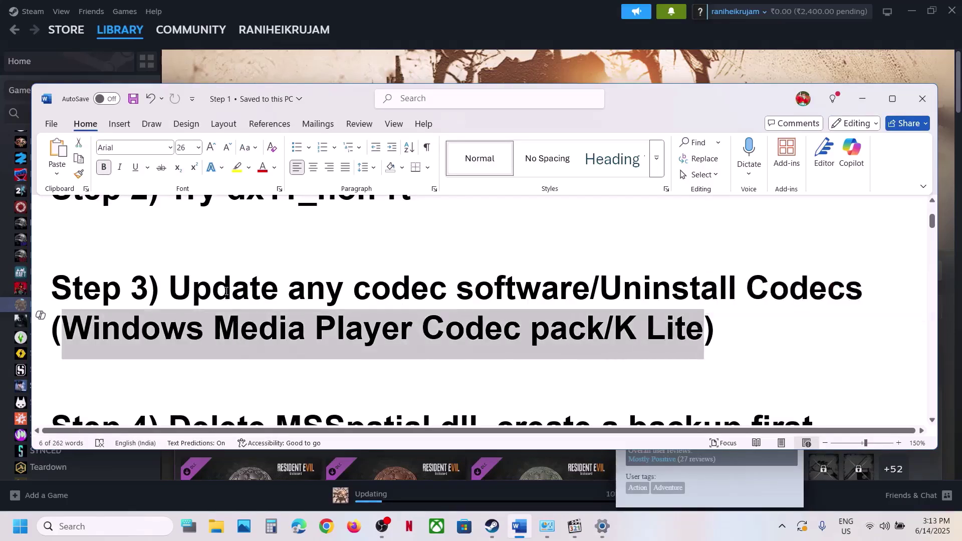
click(722, 314)
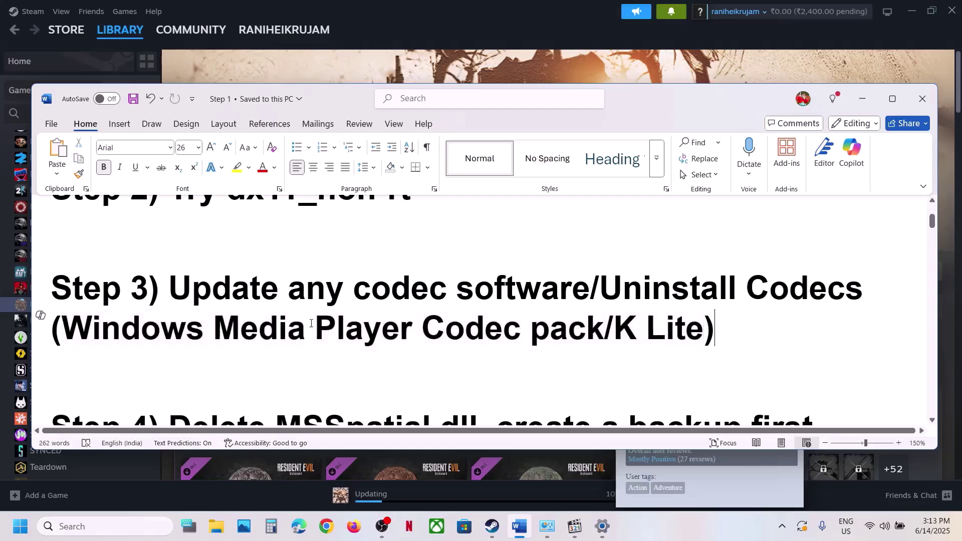
Step: Read Step 4 in the Word notes, highlighting the file name MSSpatial.dll, and switch back to Steam
scroll(314, 322, down, 3)
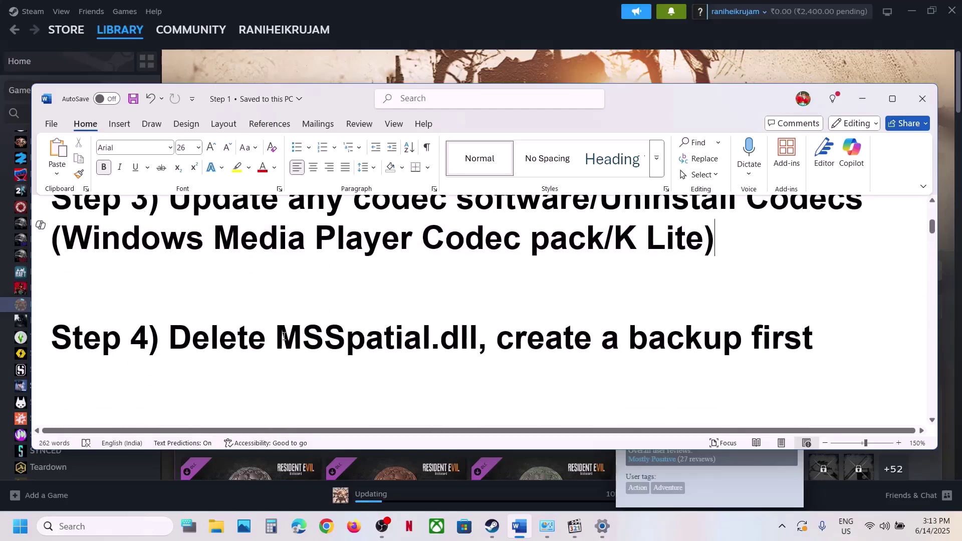
drag(284, 337, 380, 336)
drag(440, 337, 471, 334)
drag(277, 337, 478, 337)
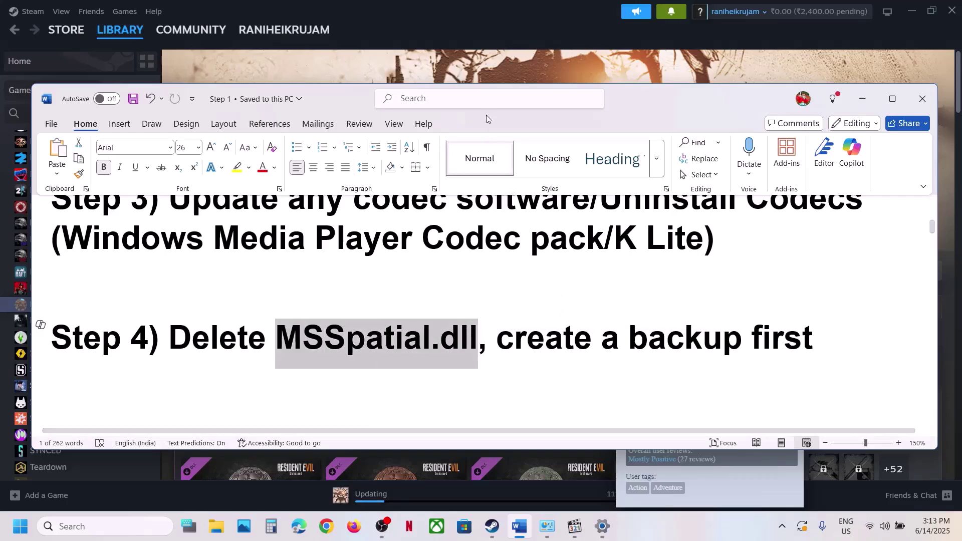
click(473, 68)
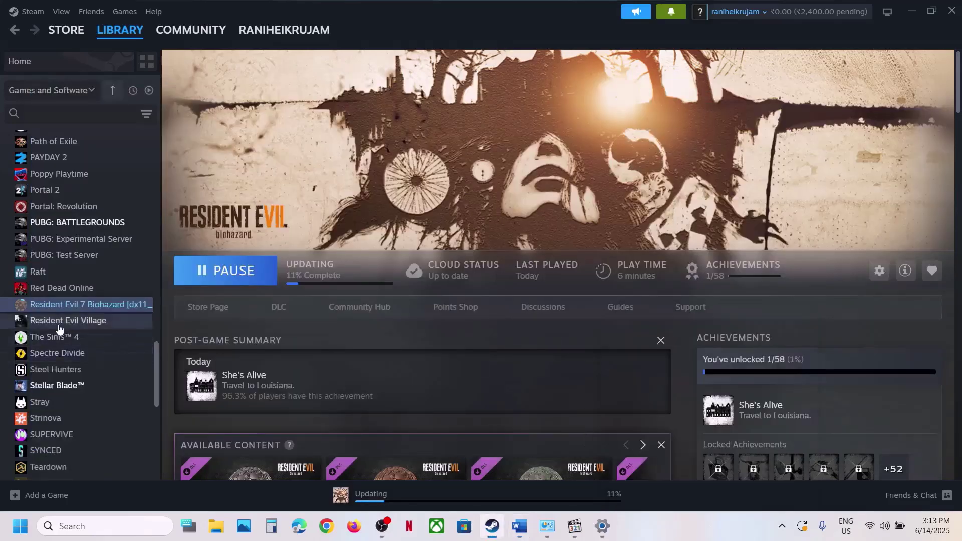
Step: Open the local files folder of Resident Evil 7 Biohazard from the Steam library
right_click(88, 305)
mouse_move(150, 383)
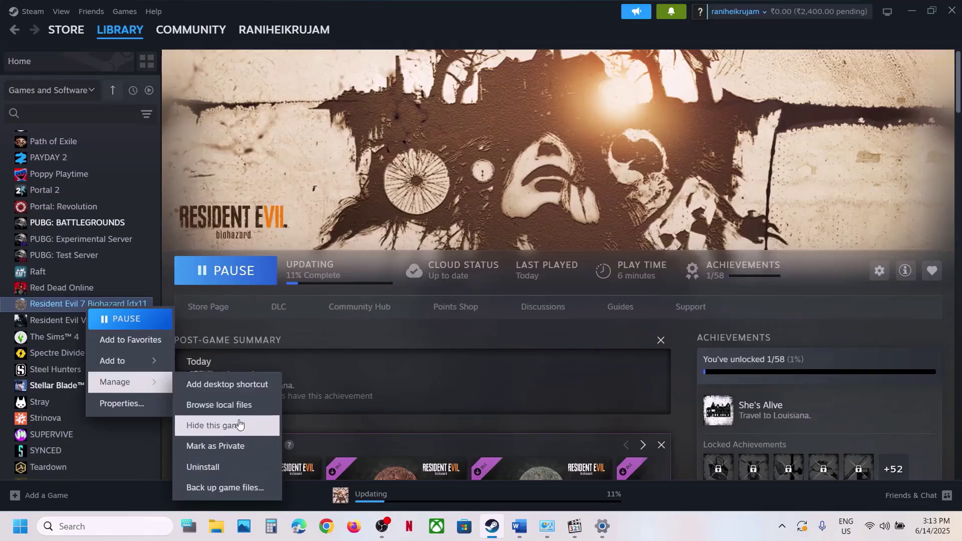
click(238, 403)
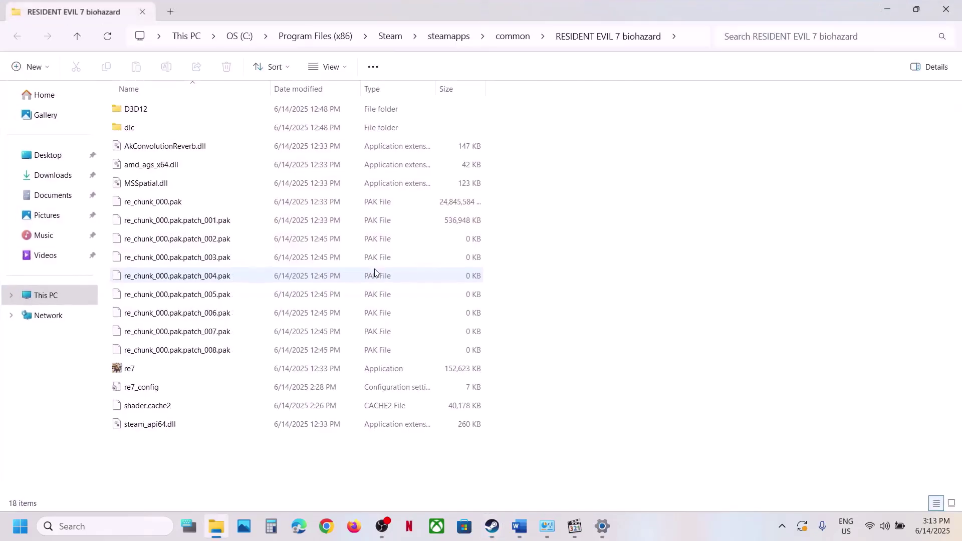
Step: Back up MSSpatial.dll from the game folder by copying it to the desktop, and place the copy near the middle of the desktop
click(149, 186)
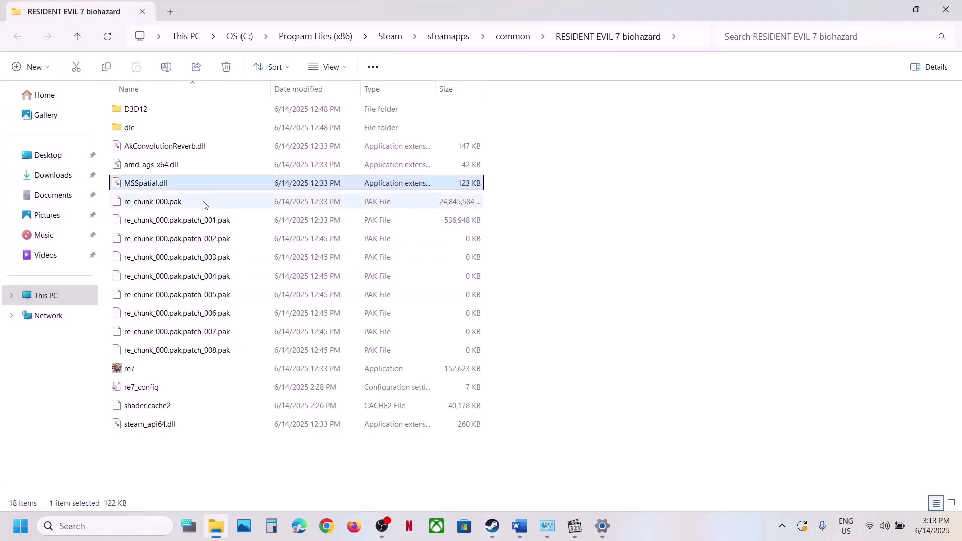
double_click(150, 185)
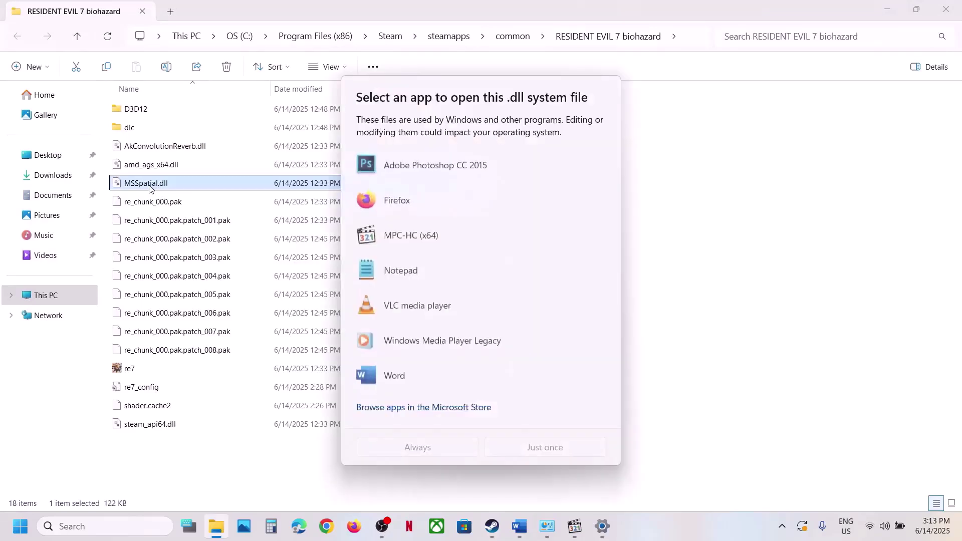
right_click(151, 187)
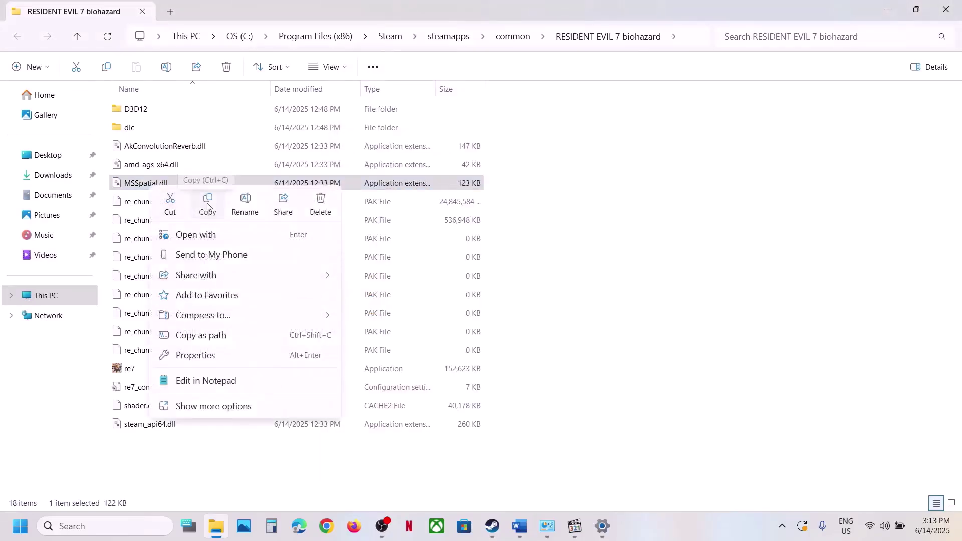
click(207, 206)
key(super+d)
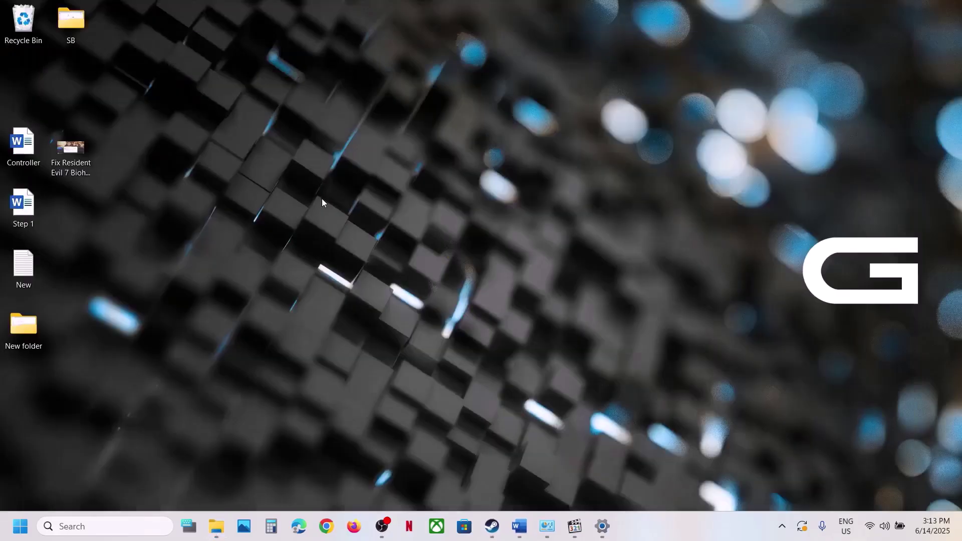
key(ctrl+v)
drag(47, 99, 159, 120)
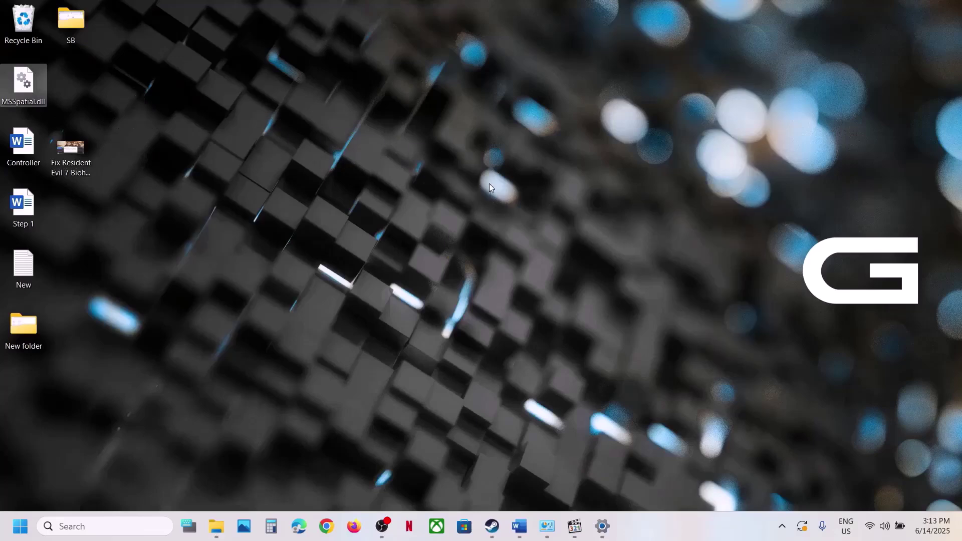
drag(489, 183, 476, 221)
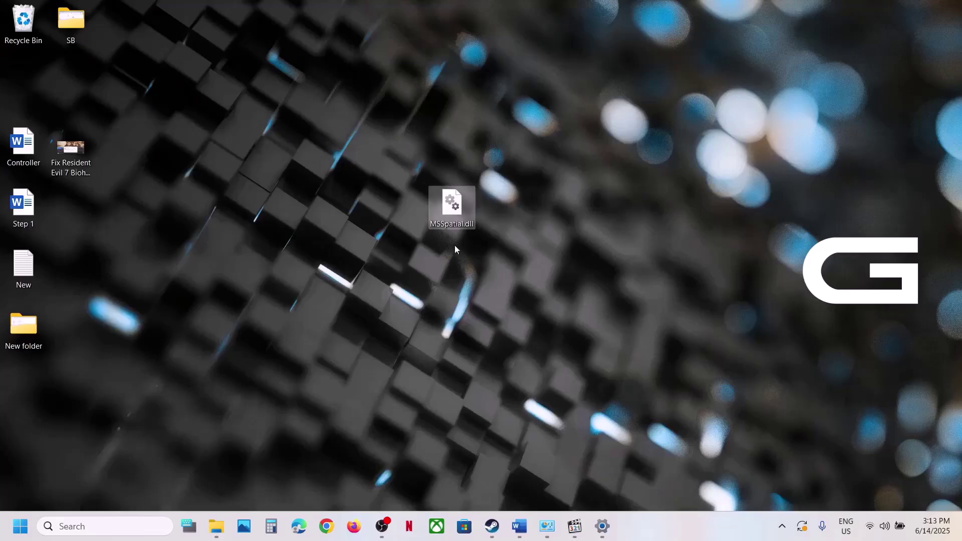
Step: Return to the game folder and rename MSSpatial.dll to MSSpatial.dll.old
click(217, 526)
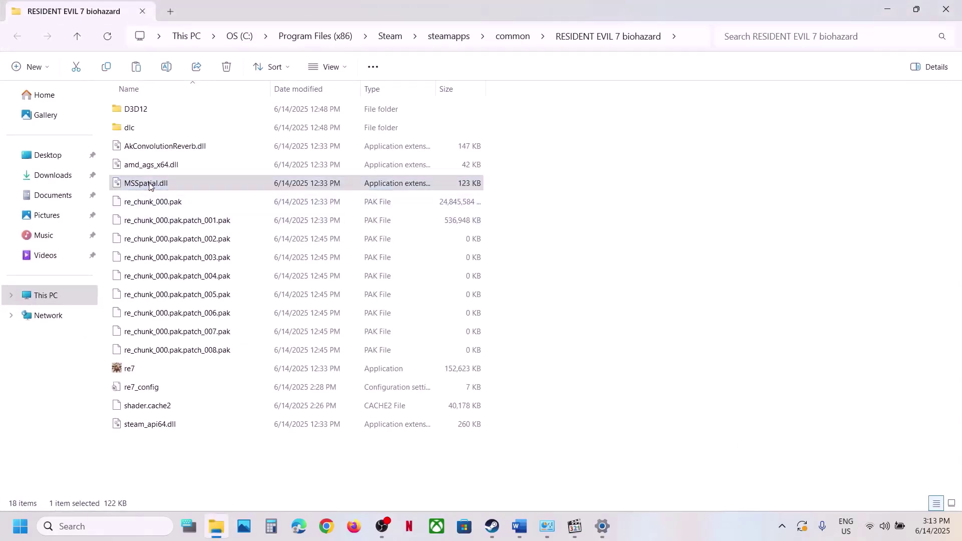
right_click(149, 185)
click(250, 201)
click(188, 185)
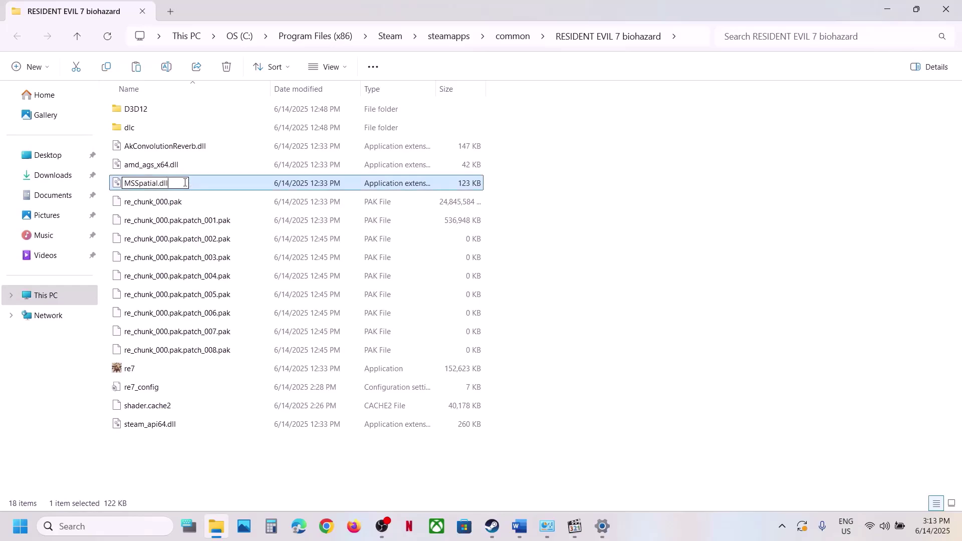
click(212, 189)
right_click(211, 189)
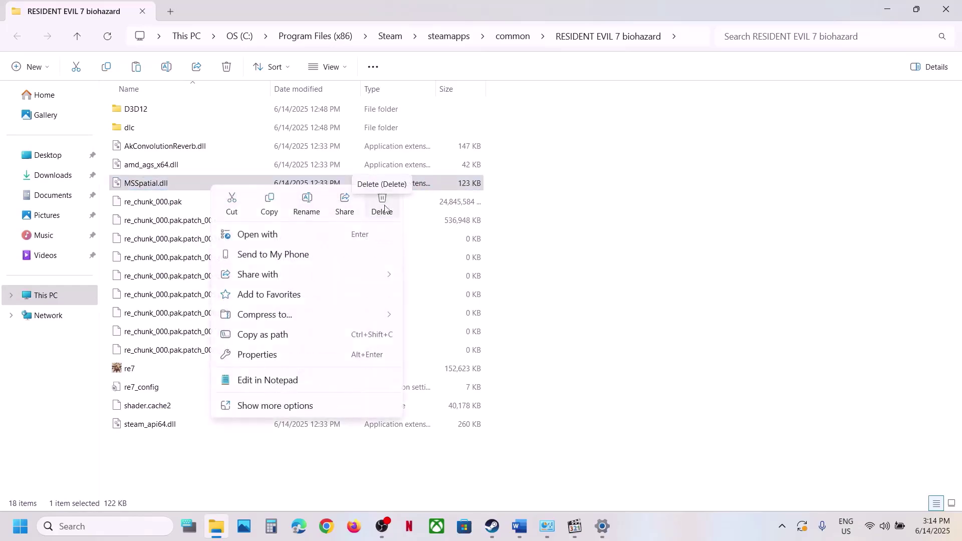
click(307, 205)
click(177, 186)
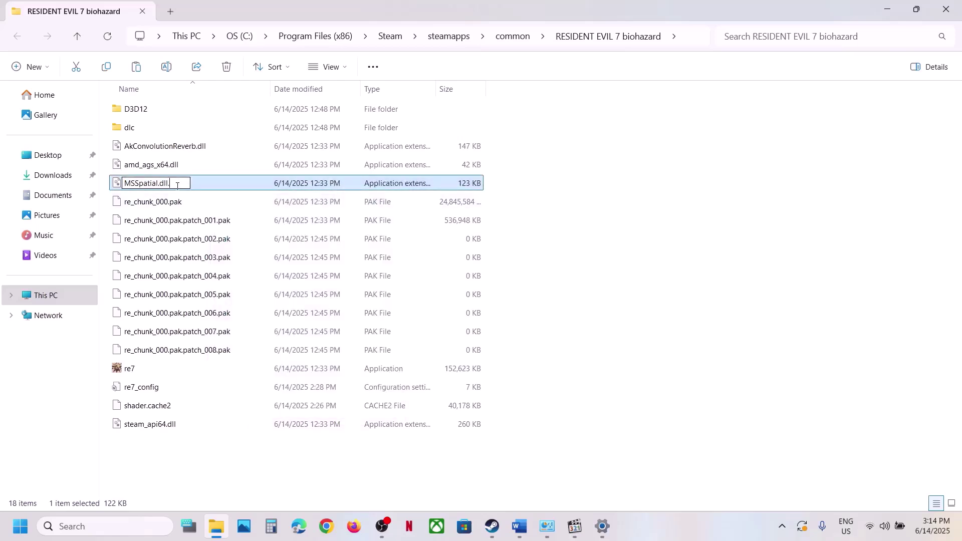
click(247, 461)
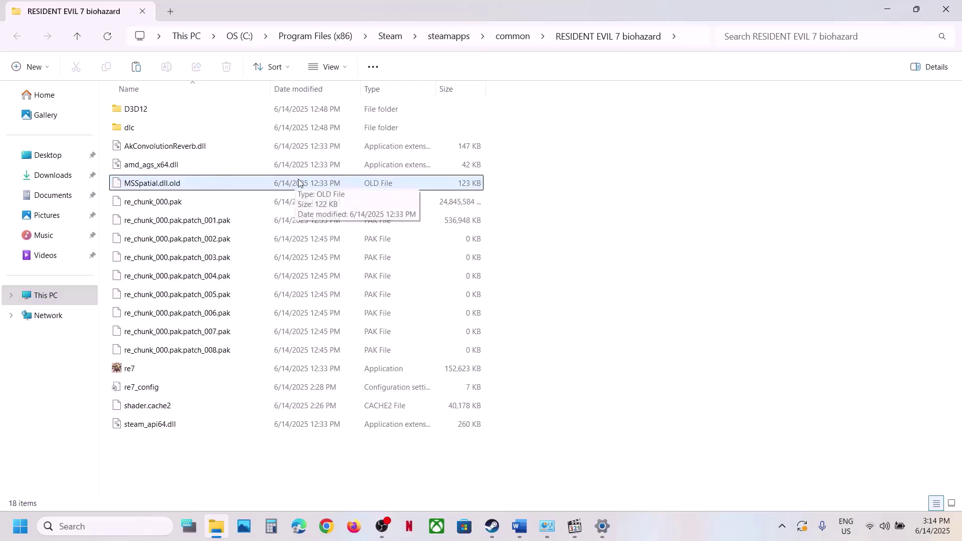
Step: Check the MSSpatial.dll backup on the desktop, and highlight "Delete the config file" in Step 5 of the Word notes
key(super+d)
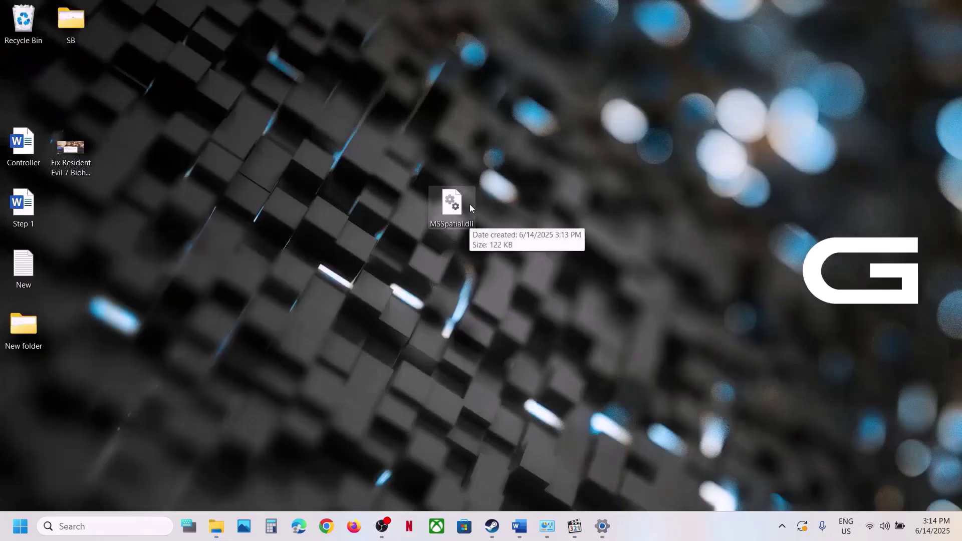
click(498, 537)
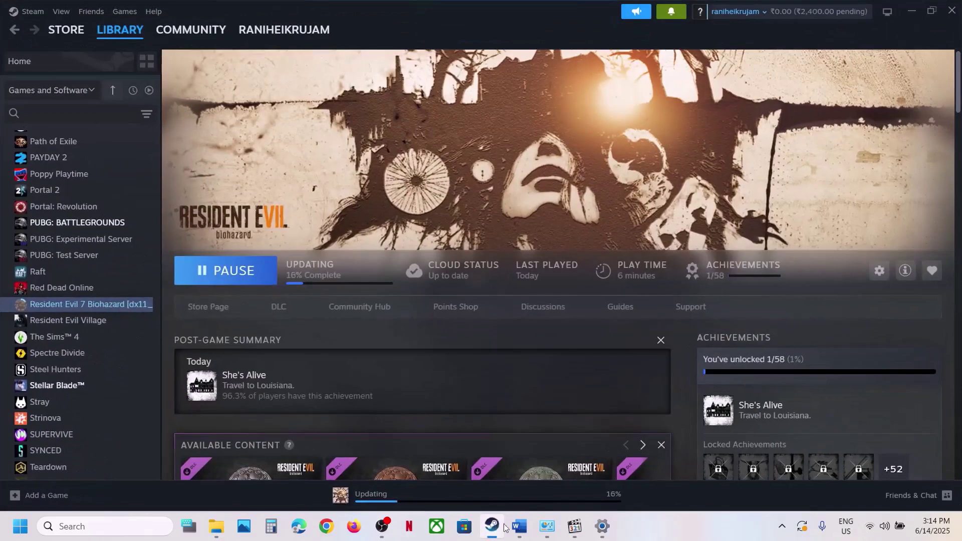
click(519, 526)
scroll(460, 332, down, 3)
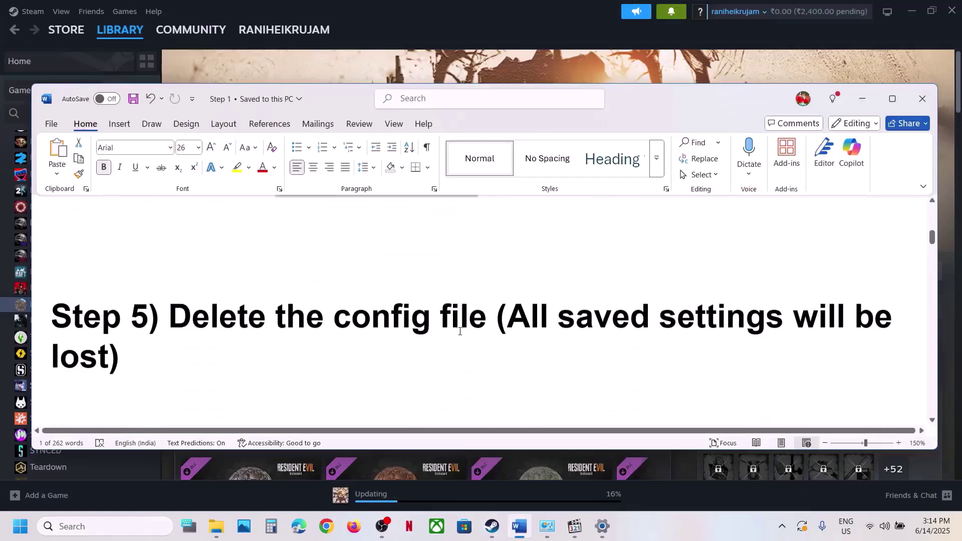
drag(170, 308, 505, 310)
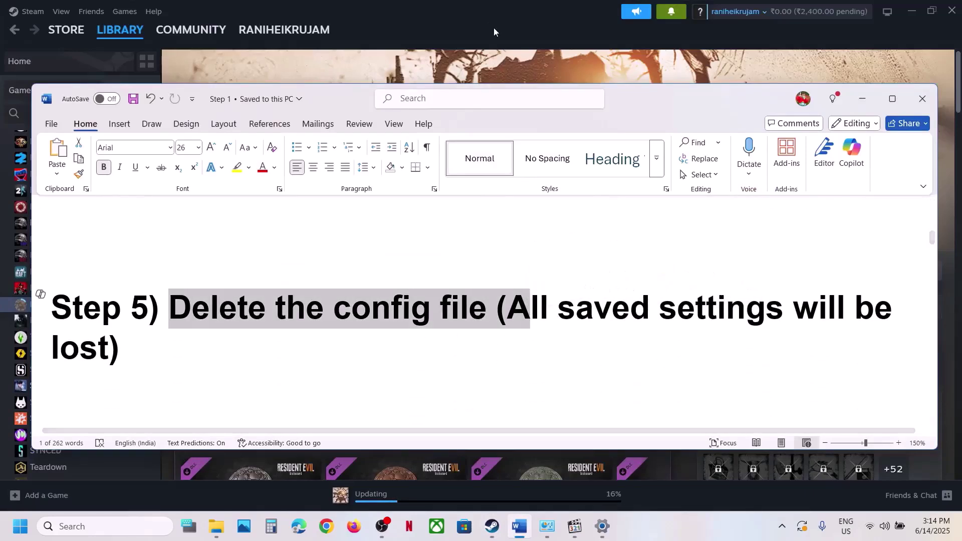
Step: Switch to Steam, open the local files folder of Resident Evil 7 Biohazard again and maximize its window
click(461, 15)
right_click(97, 305)
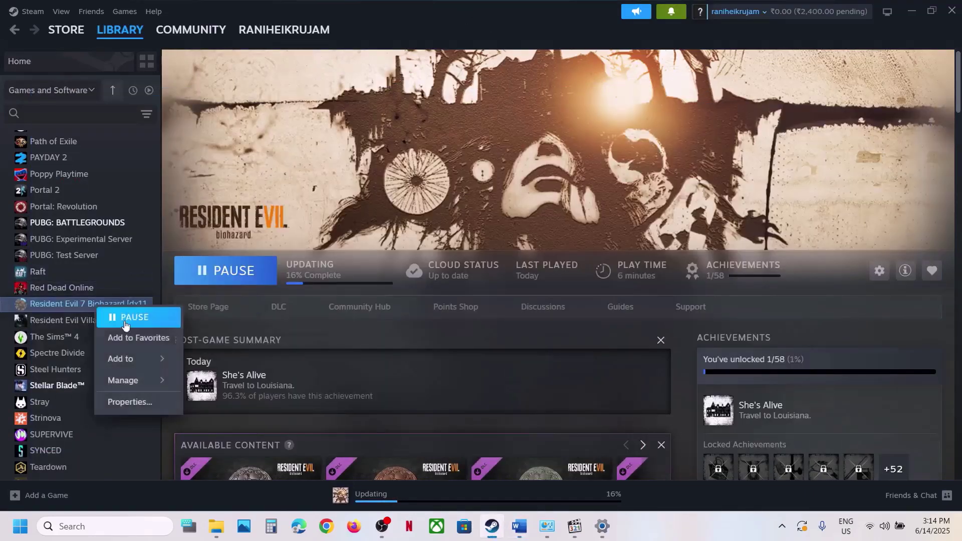
mouse_move(135, 381)
click(257, 411)
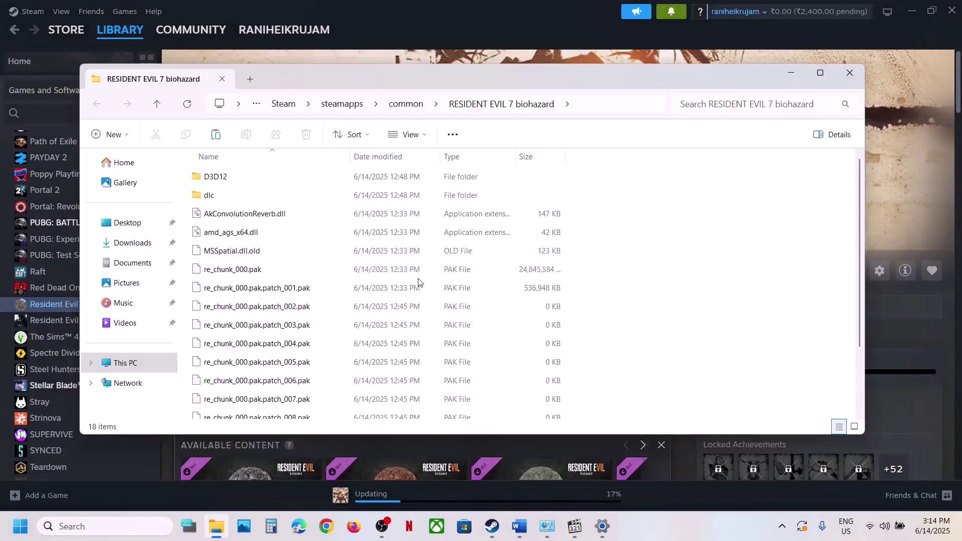
click(820, 73)
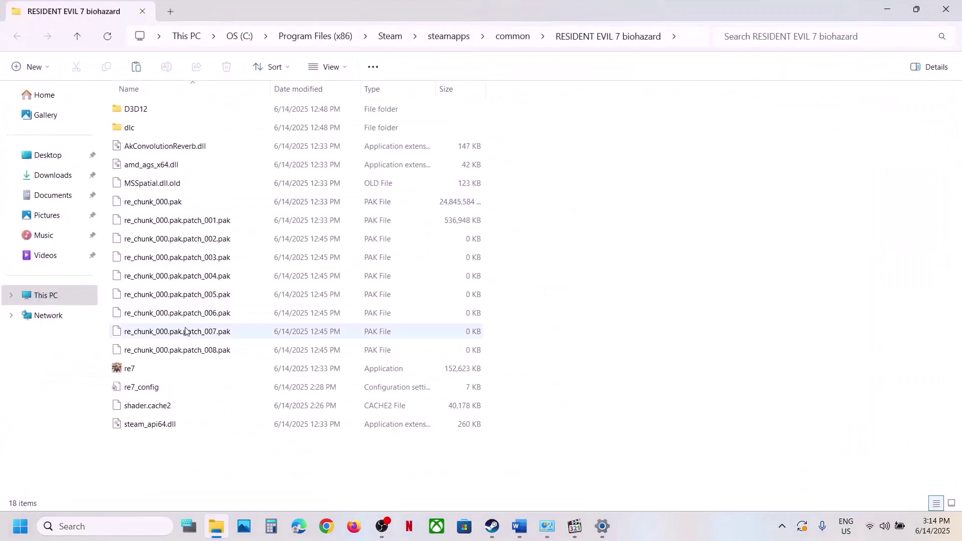
Step: View re7_config in Notepad and close it, and back the file up to the desktop beside the MSSpatial.dll copy
double_click(146, 388)
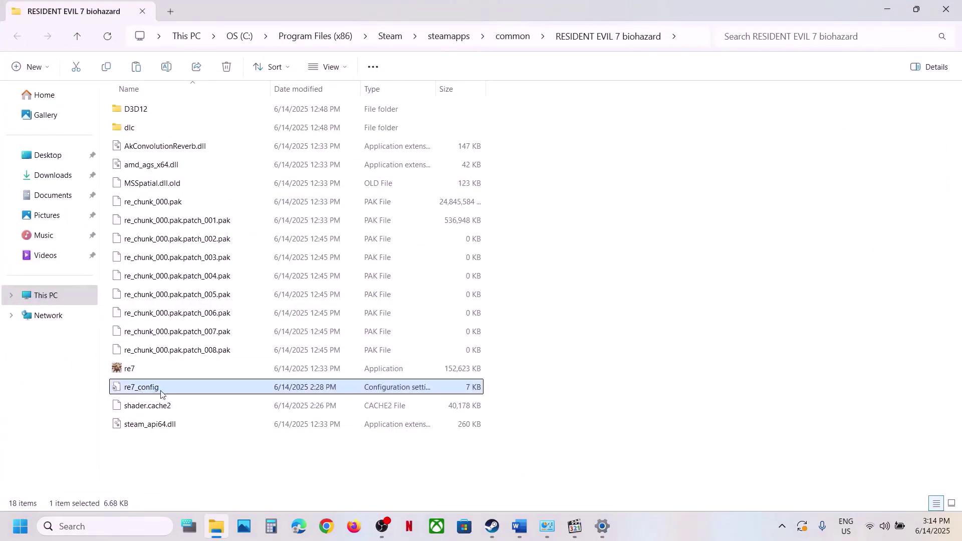
click(798, 134)
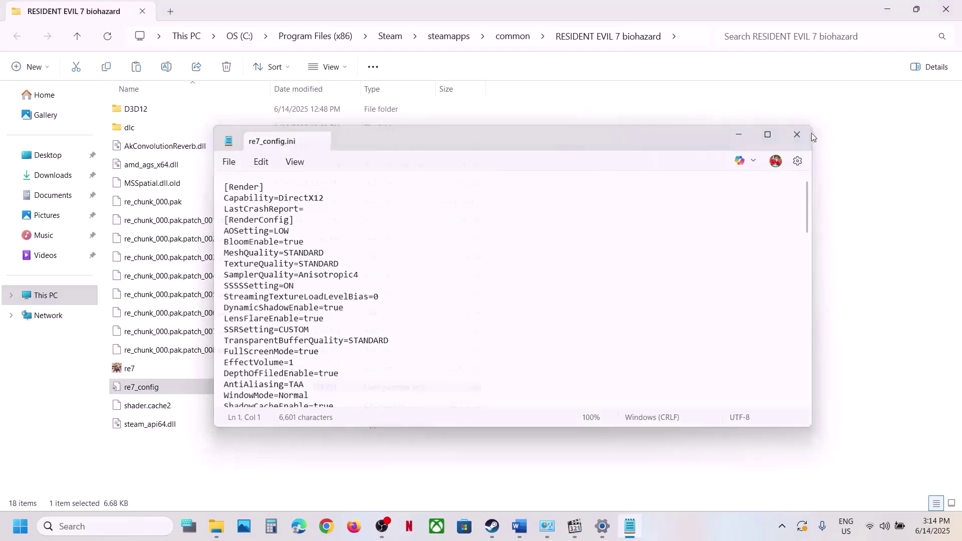
right_click(141, 394)
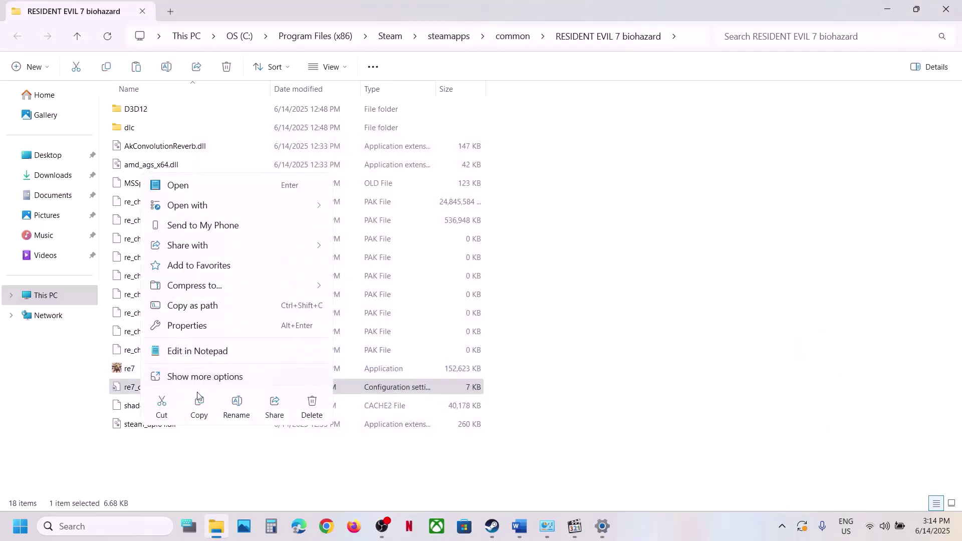
click(200, 402)
key(super+d)
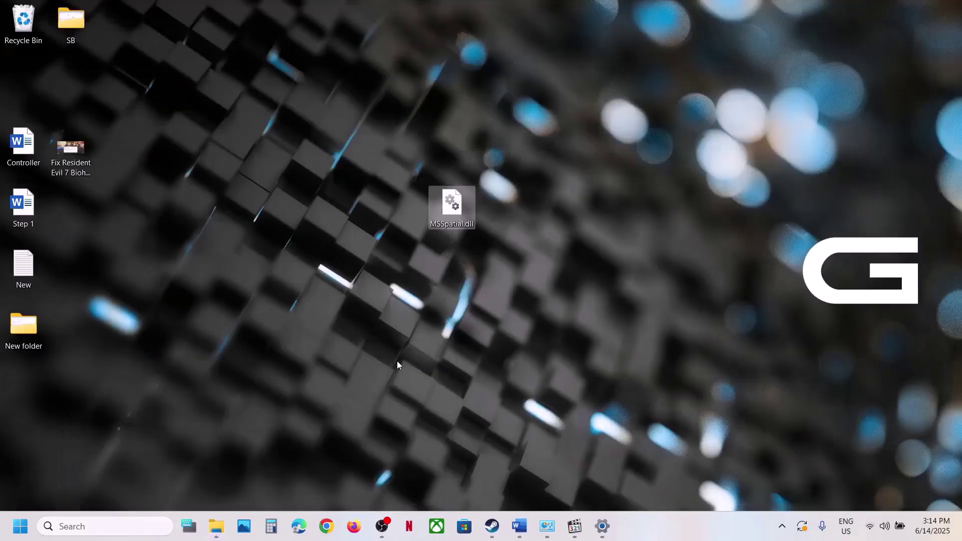
key(ctrl+v)
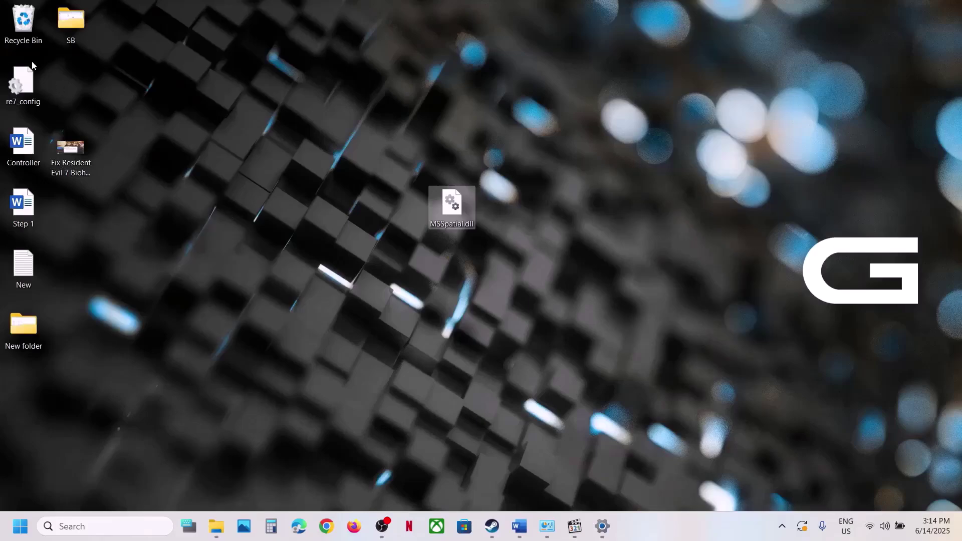
drag(24, 98, 404, 222)
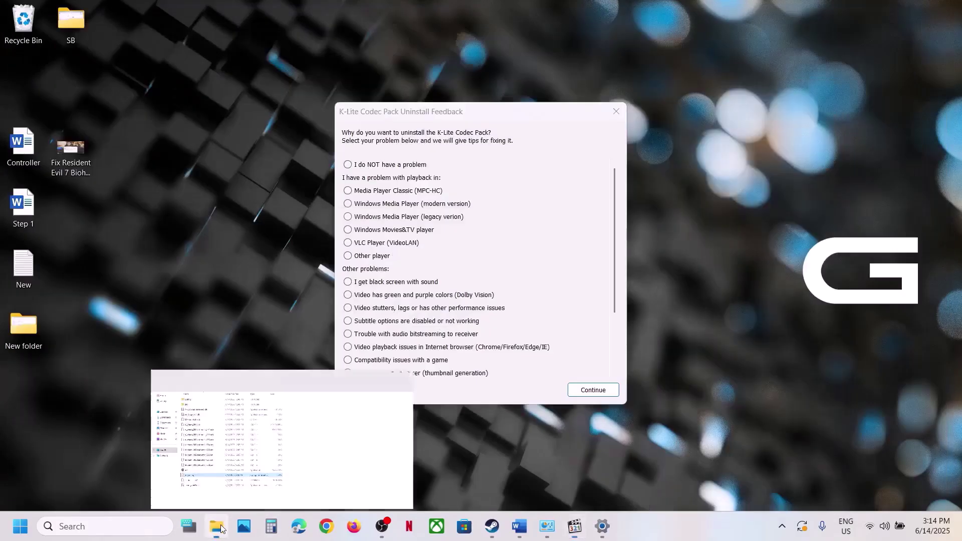
Step: Show the file actions for re7_config in the game folder, dismiss them, and close the folder window with the file kept
click(219, 416)
right_click(146, 389)
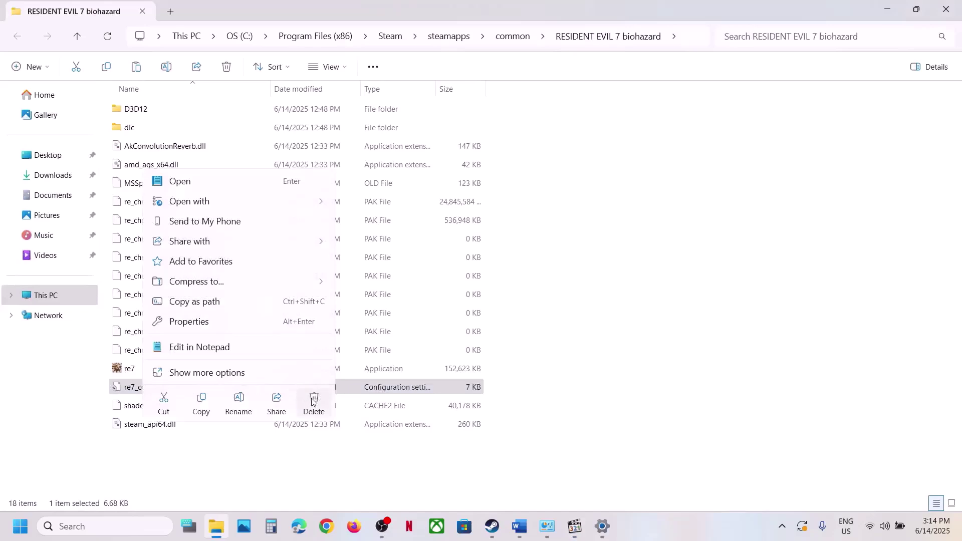
click(346, 464)
click(346, 464)
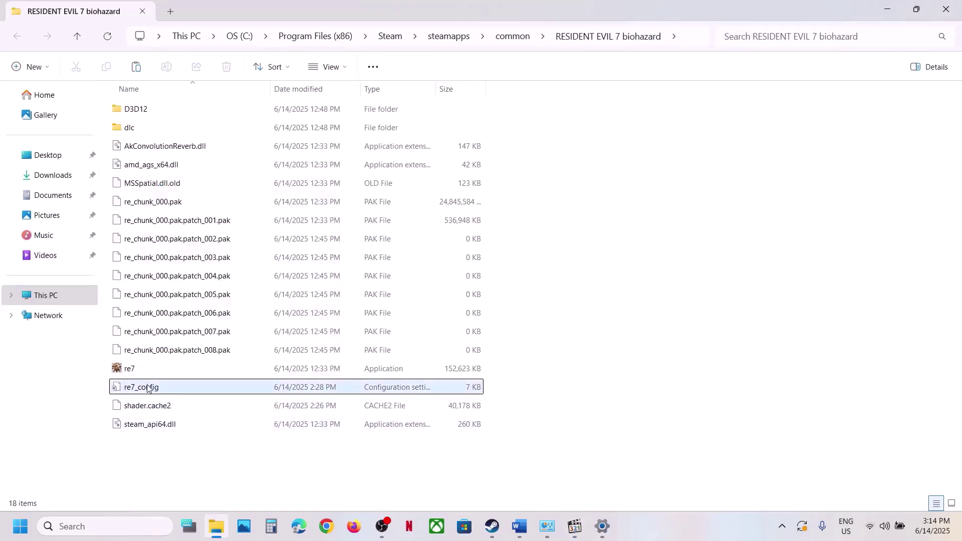
click(148, 388)
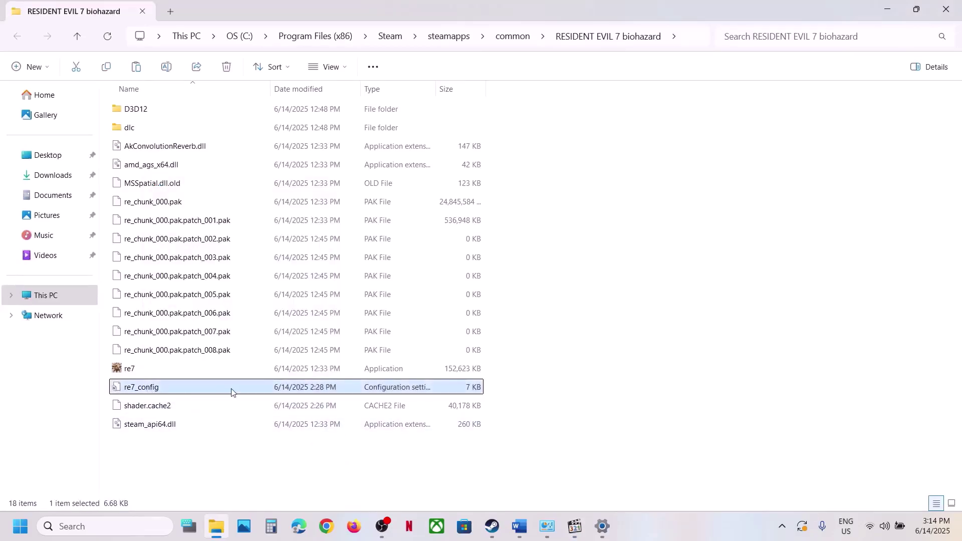
click(944, 11)
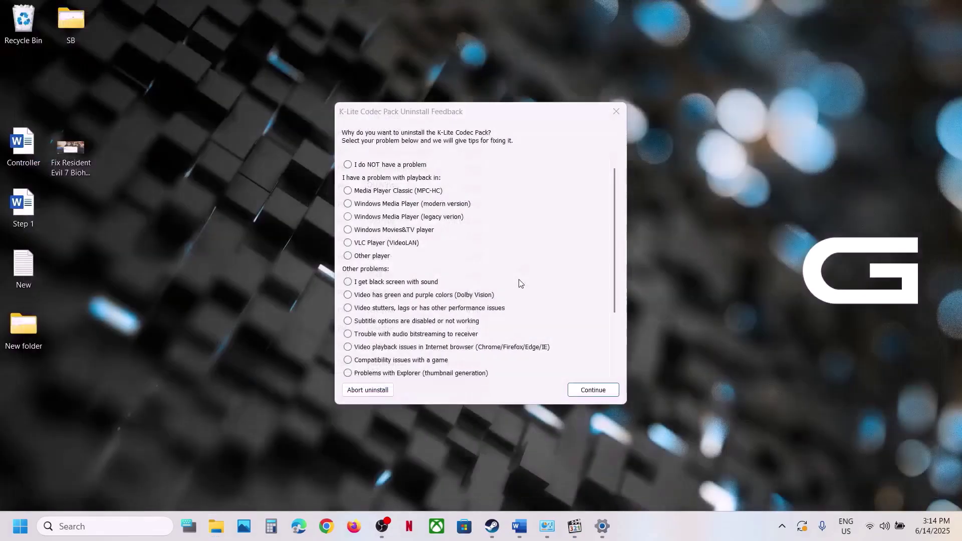
Step: Give Media Player Classic (MPC-HC) as the uninstall reason, skip the problem description, and confirm complete removal of the K-Lite Mega Codec Pack
click(380, 196)
click(589, 391)
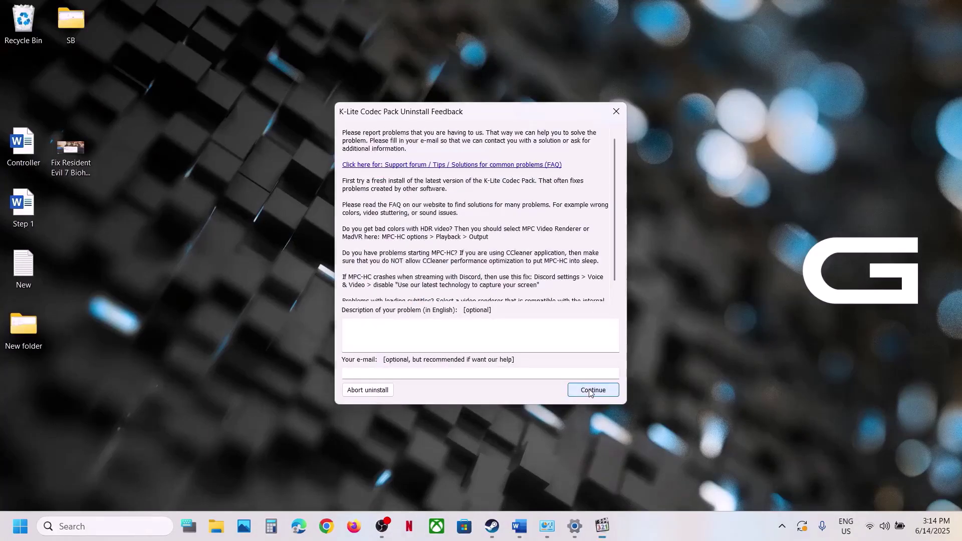
click(590, 391)
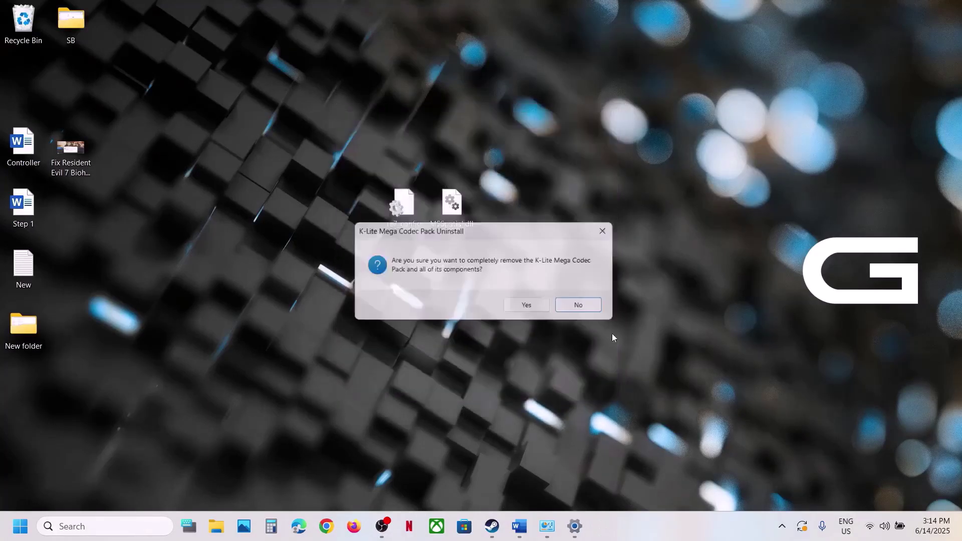
click(532, 309)
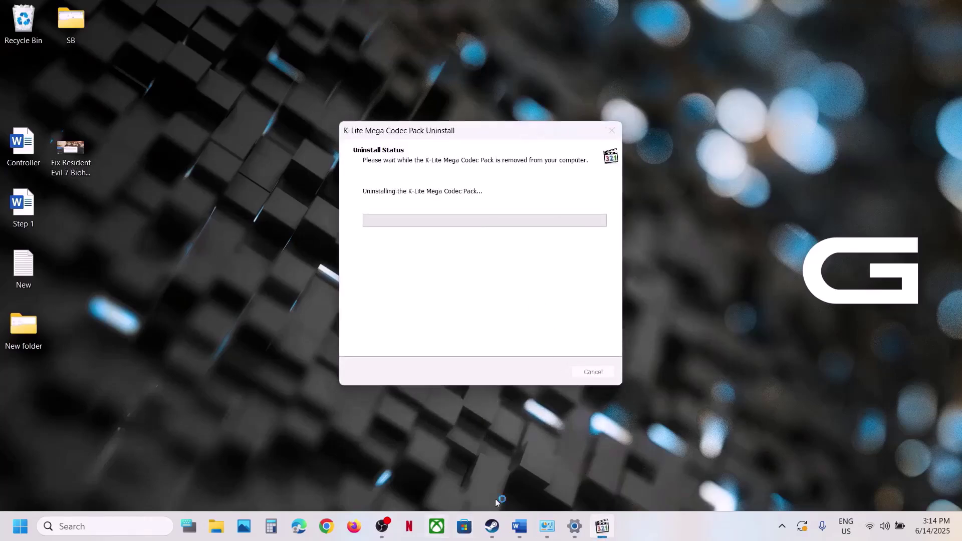
Step: Switch to the Word notes and highlight the step 6 instruction to run the game from its installation folder
click(519, 526)
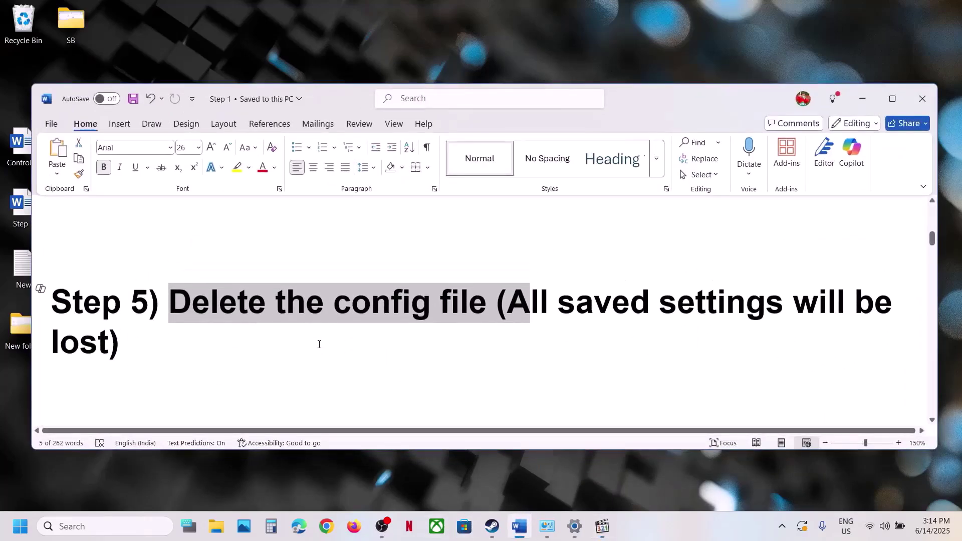
scroll(319, 344, down, 5)
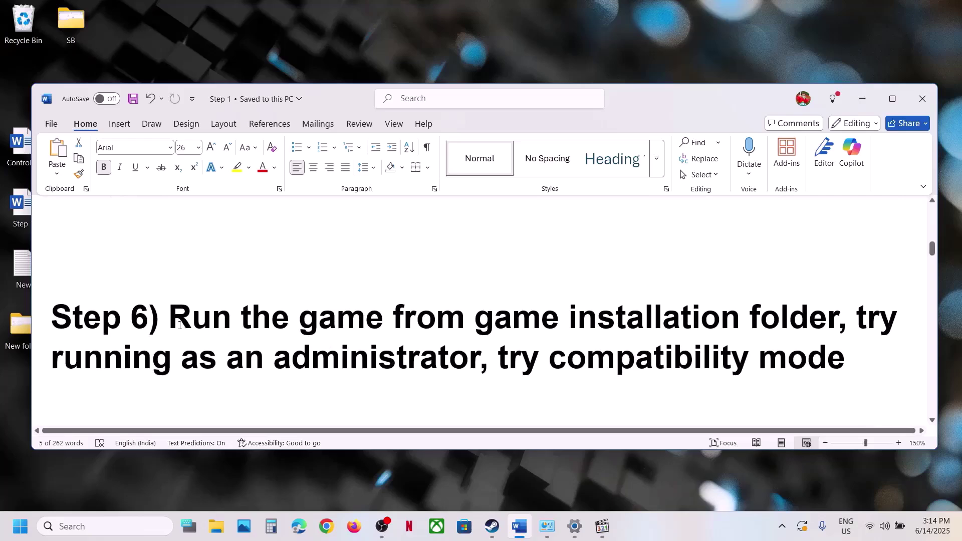
drag(180, 324, 837, 320)
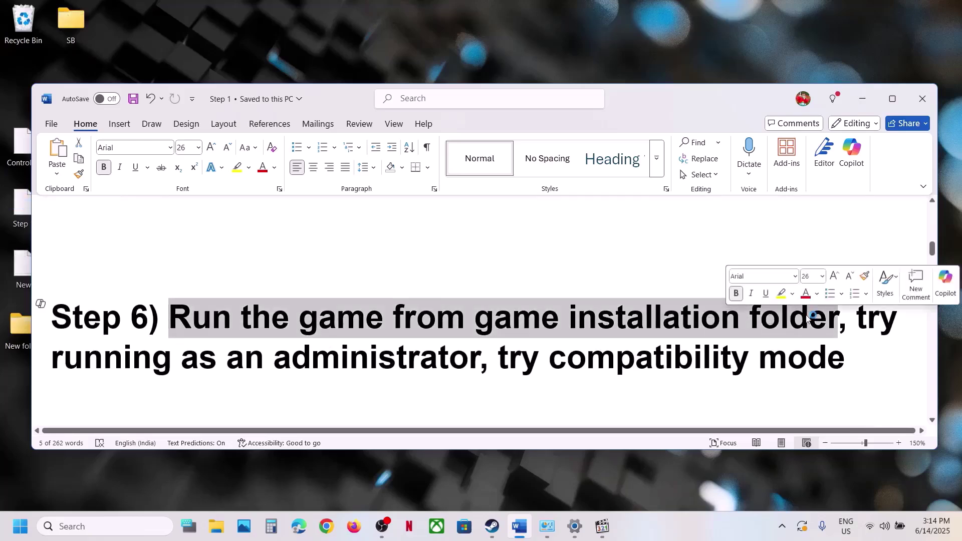
Step: Switch to Steam, open the local files folder of Resident Evil 7 Biohazard, and select the re7 application
click(500, 528)
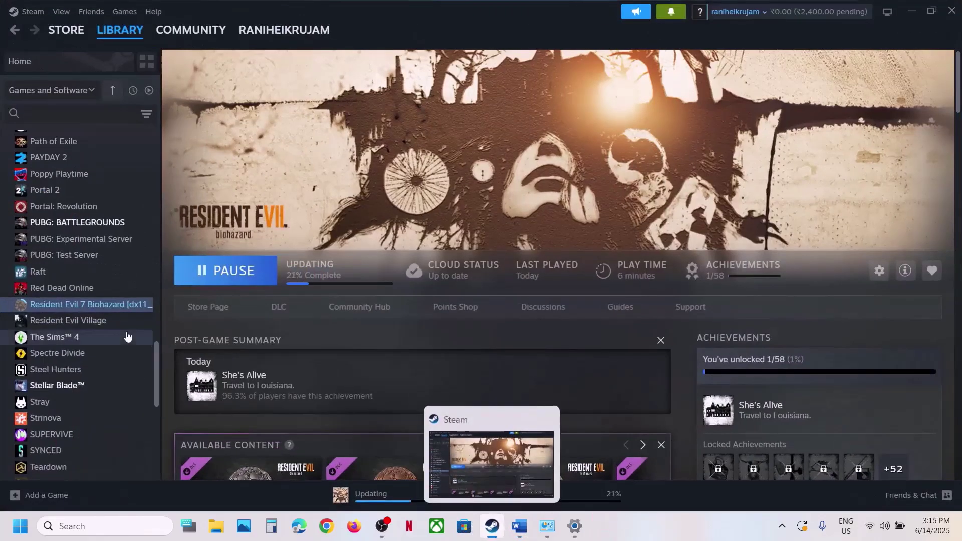
right_click(118, 305)
mouse_move(171, 381)
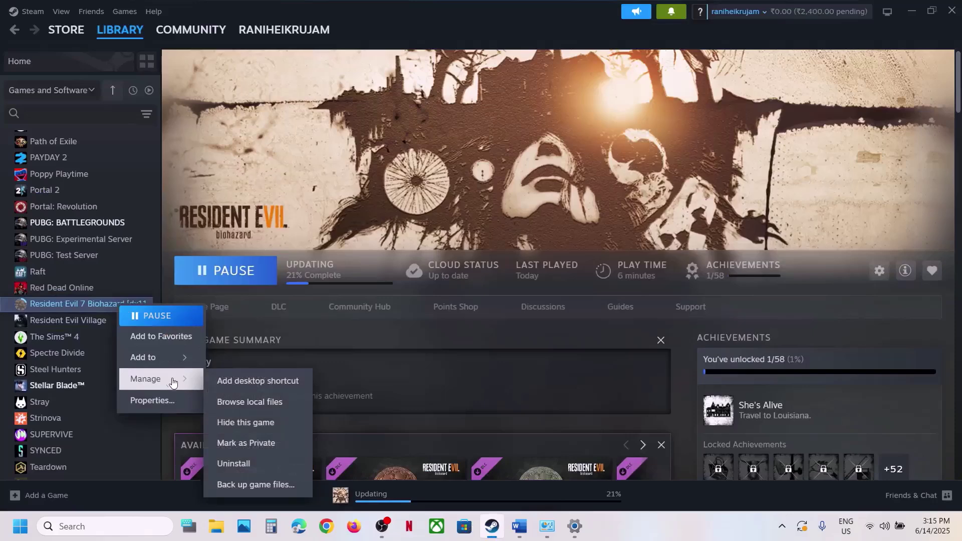
click(253, 403)
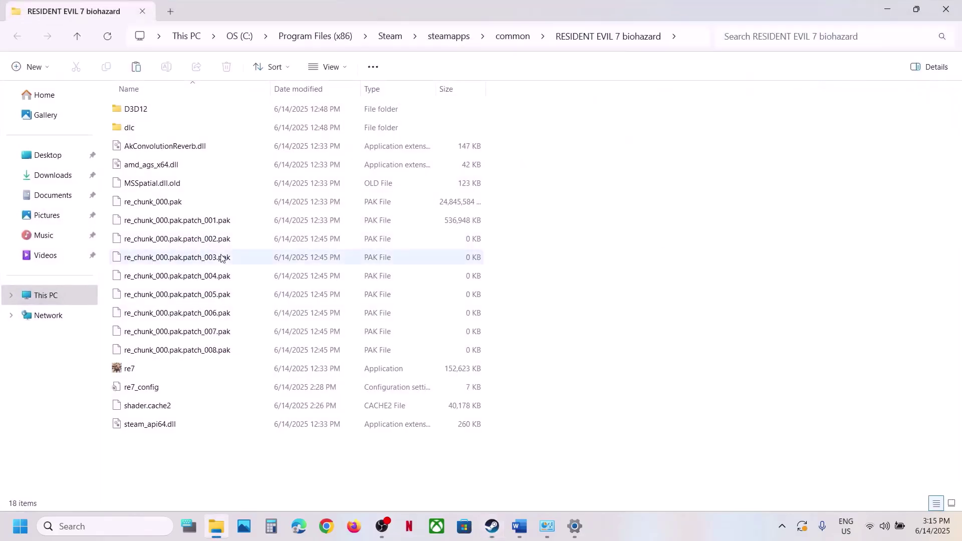
click(129, 371)
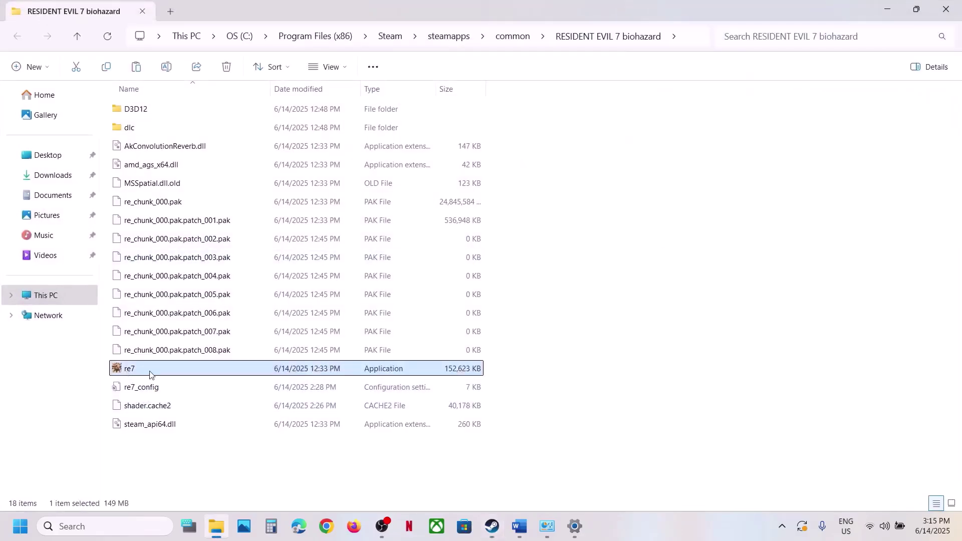
click(501, 527)
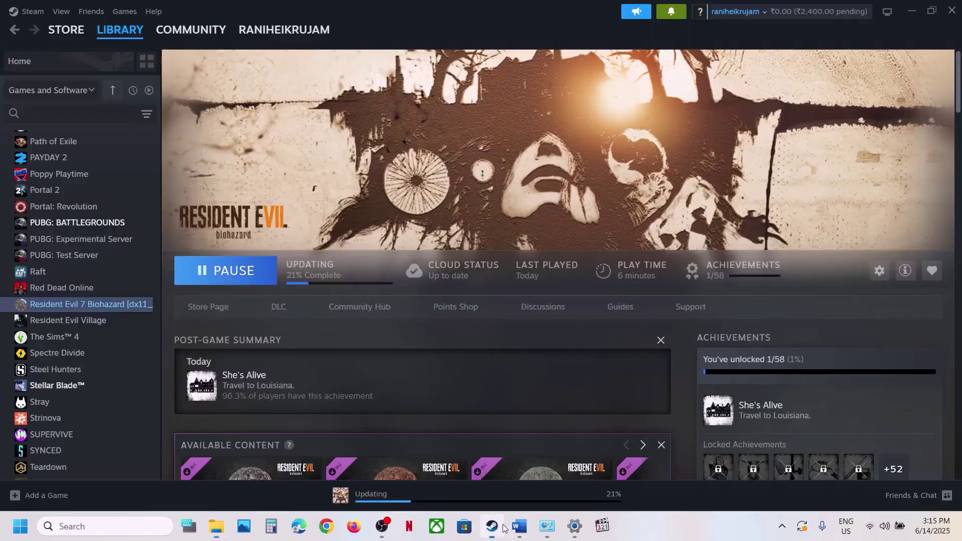
click(503, 529)
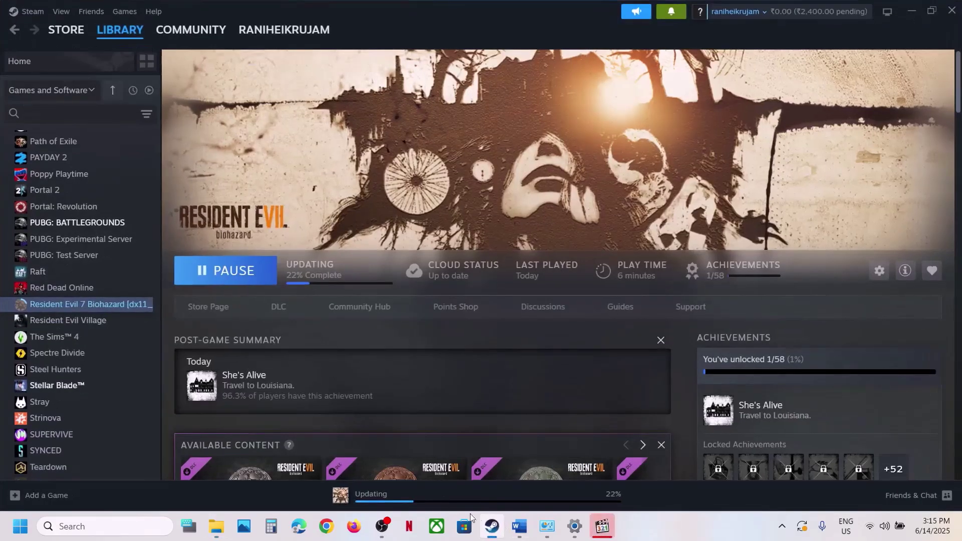
key(alt+Tab)
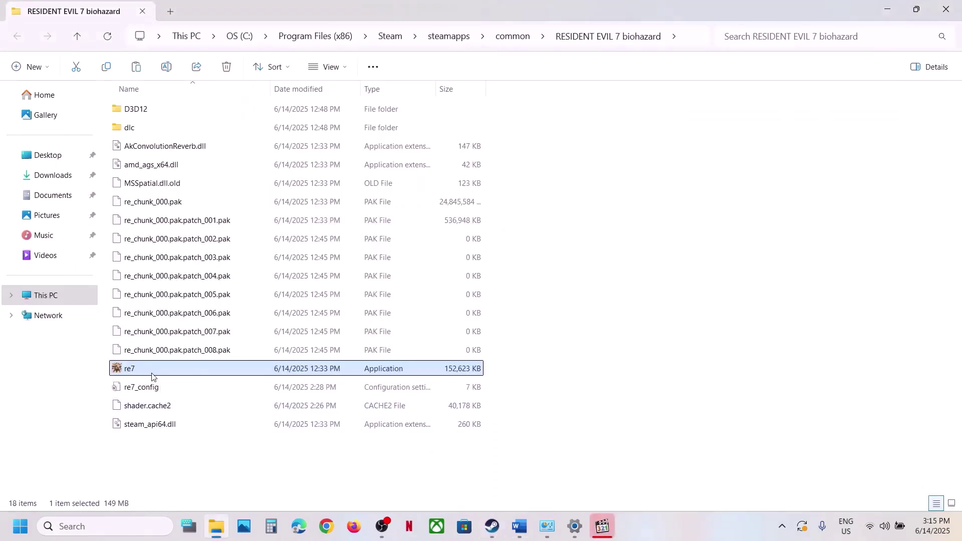
Step: Set the re7 application to run as an administrator in its compatibility properties and save the change
right_click(150, 374)
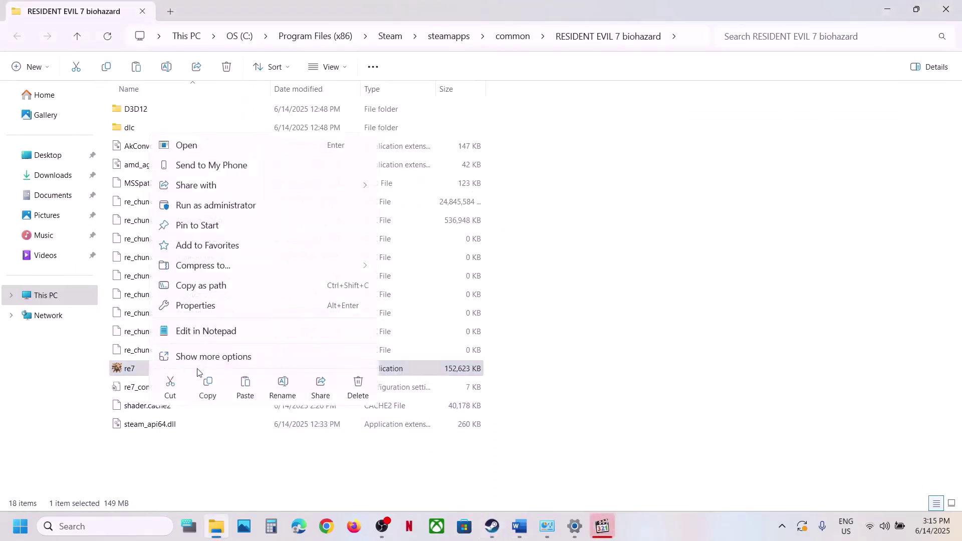
click(191, 307)
click(274, 198)
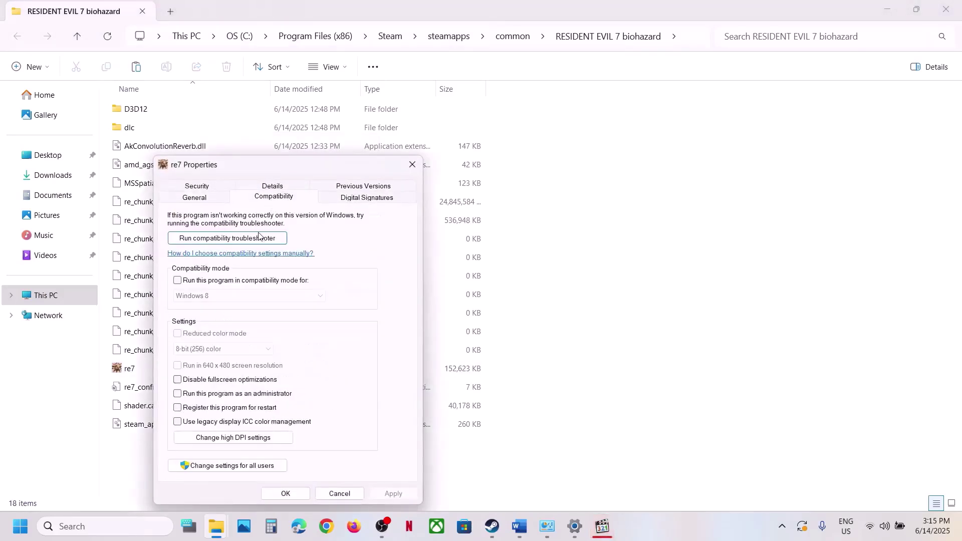
click(184, 395)
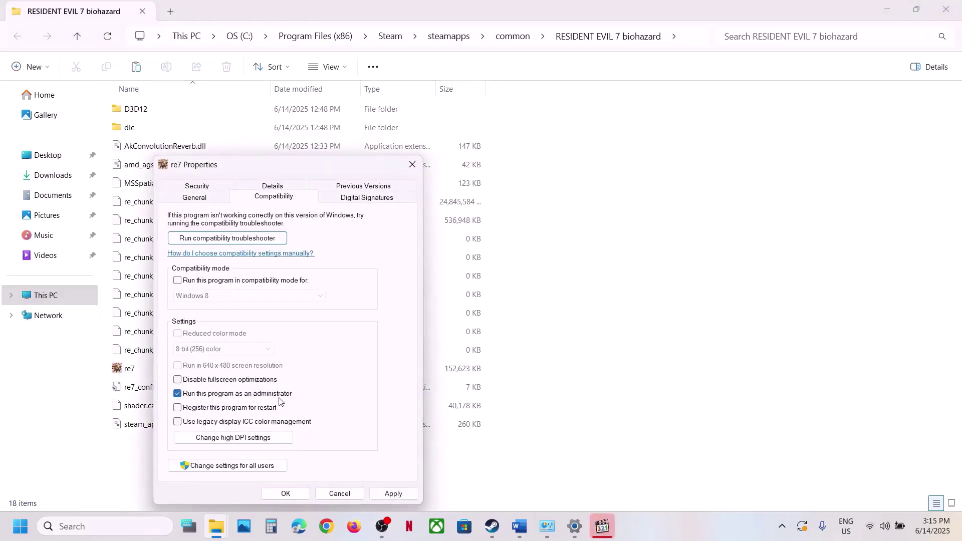
click(387, 494)
click(285, 494)
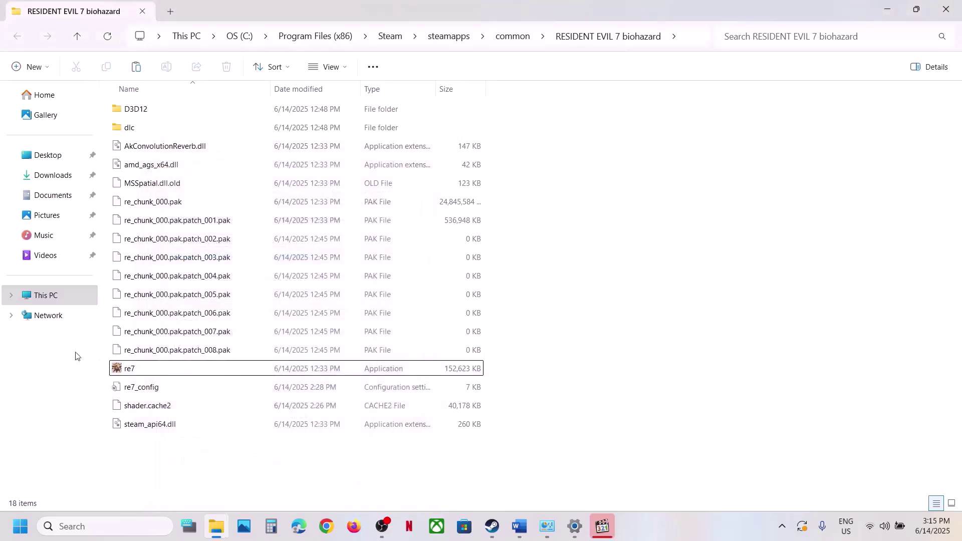
right_click(146, 374)
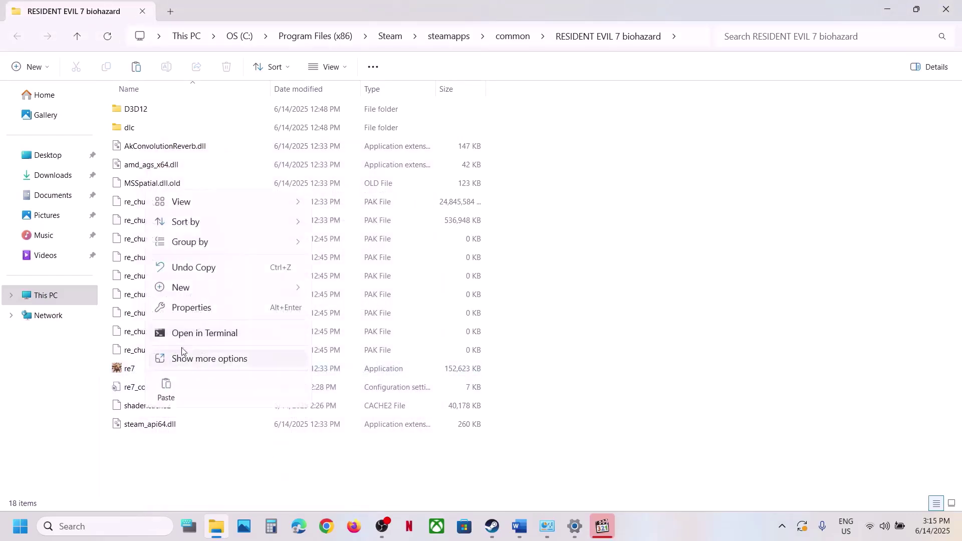
click(196, 308)
drag(151, 99, 441, 130)
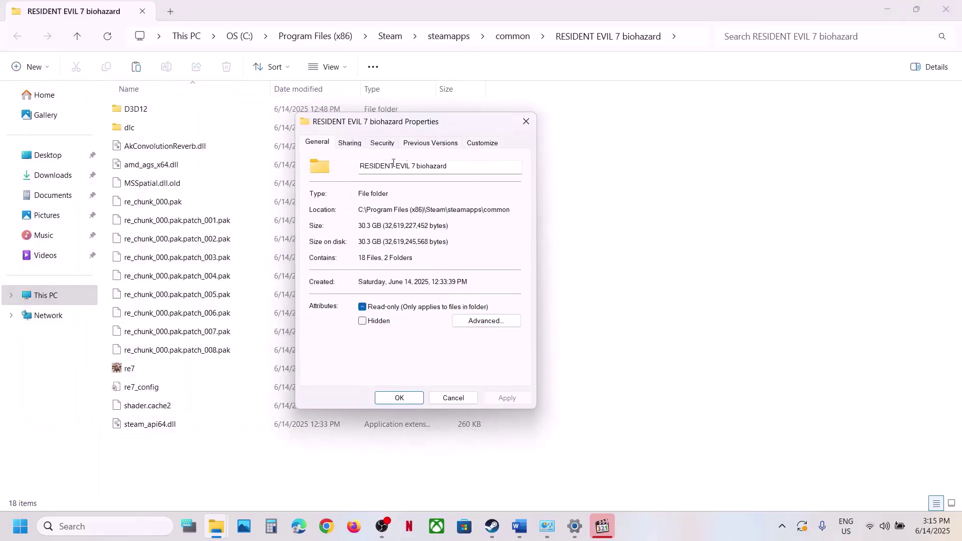
click(525, 122)
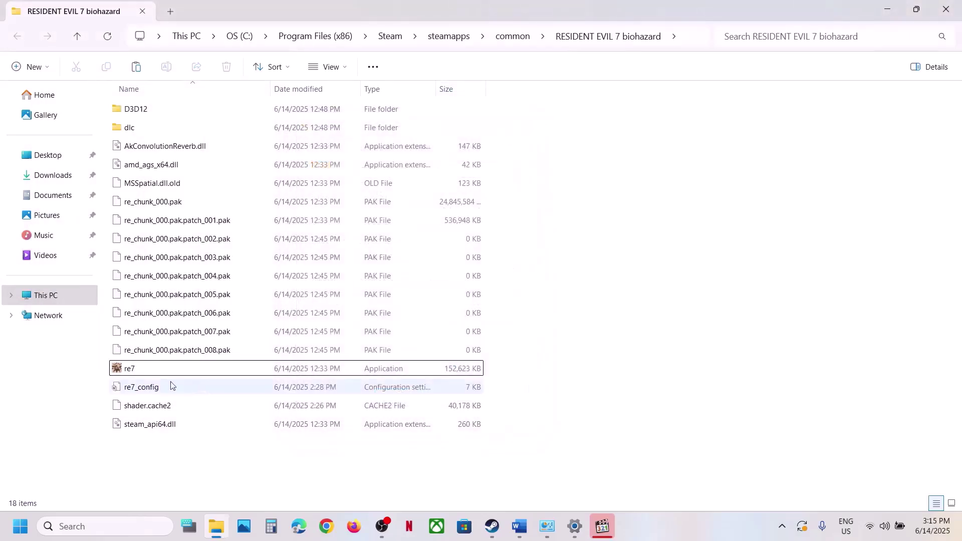
Step: Reopen the compatibility properties of re7 and enable compatibility mode for Windows 7
right_click(151, 375)
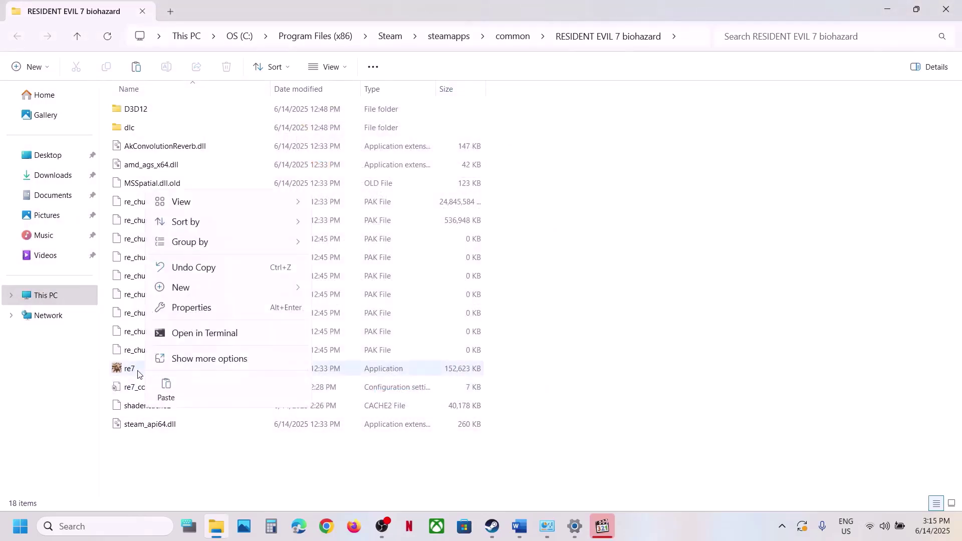
click(137, 371)
right_click(141, 374)
click(198, 310)
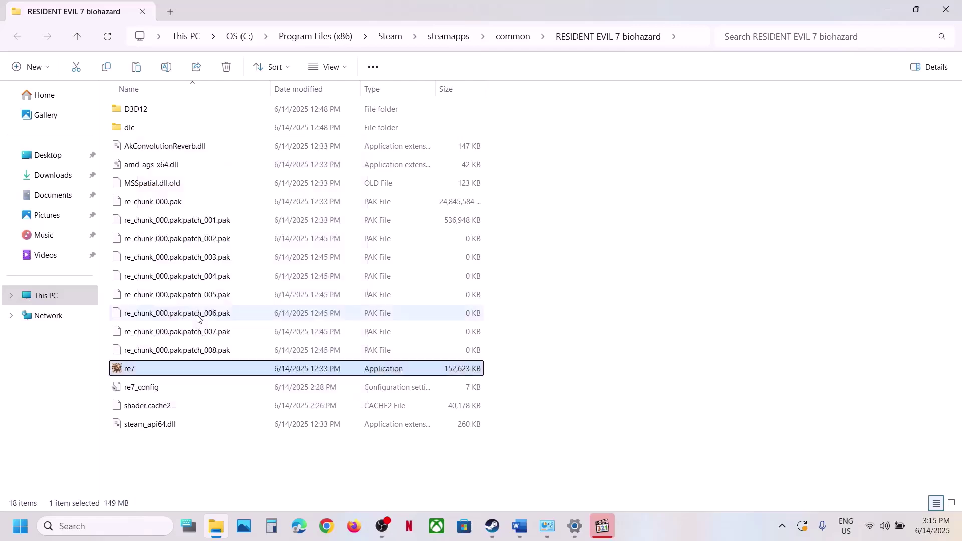
click(261, 197)
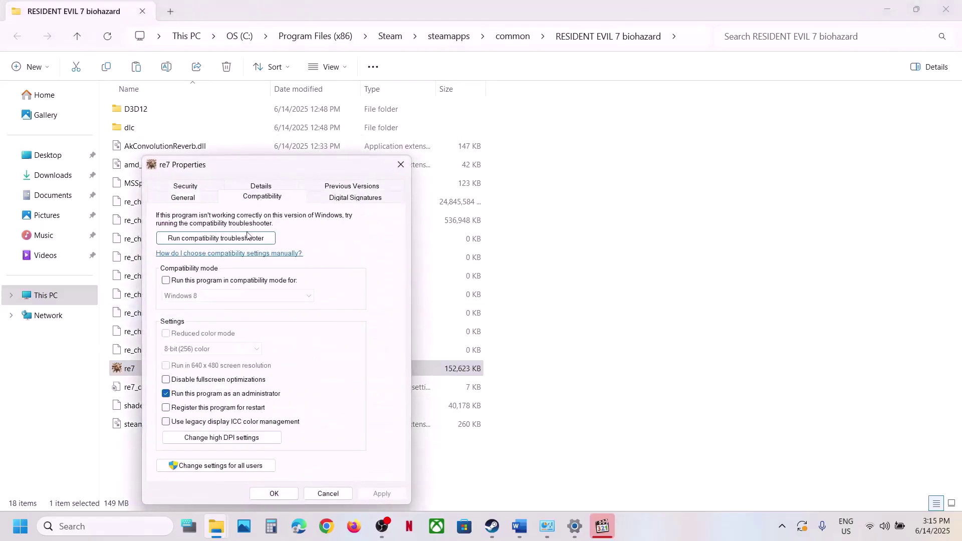
click(167, 280)
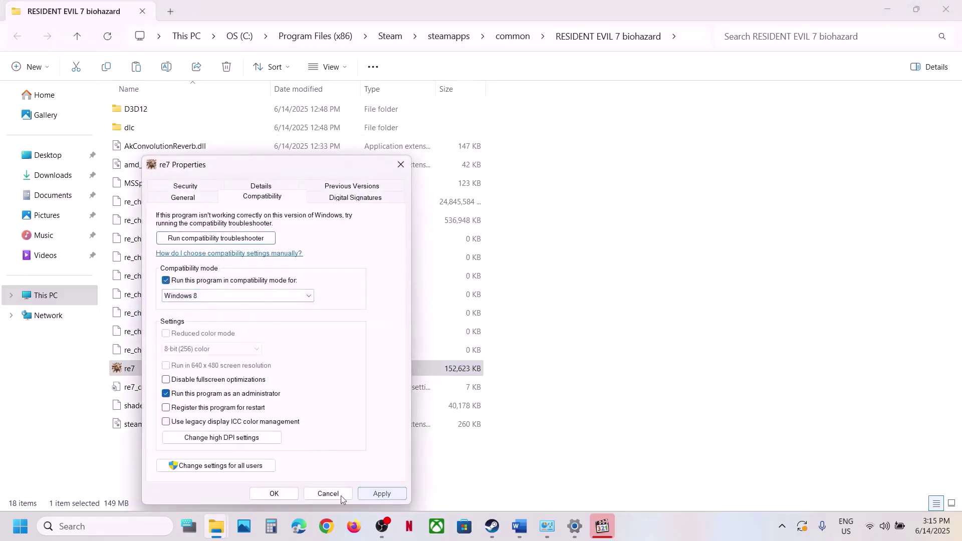
click(199, 296)
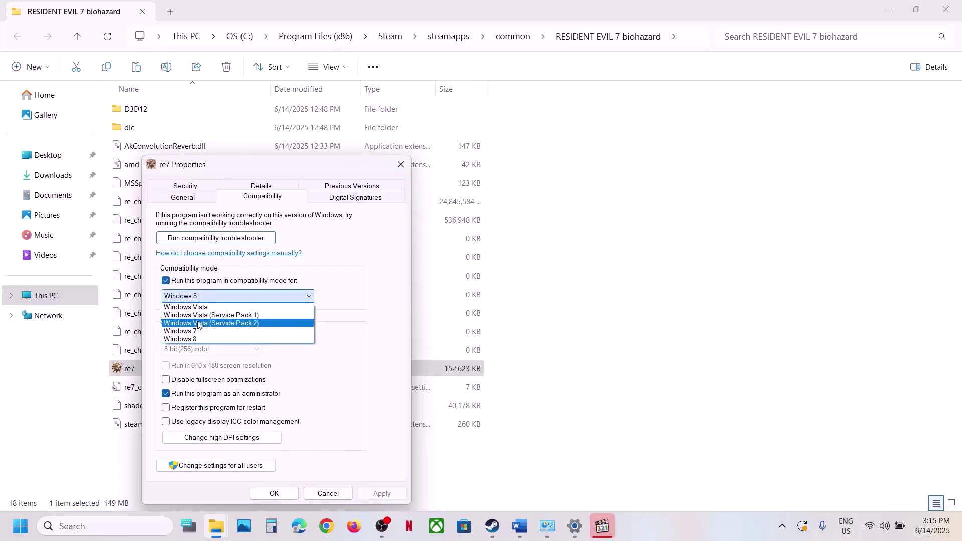
click(199, 331)
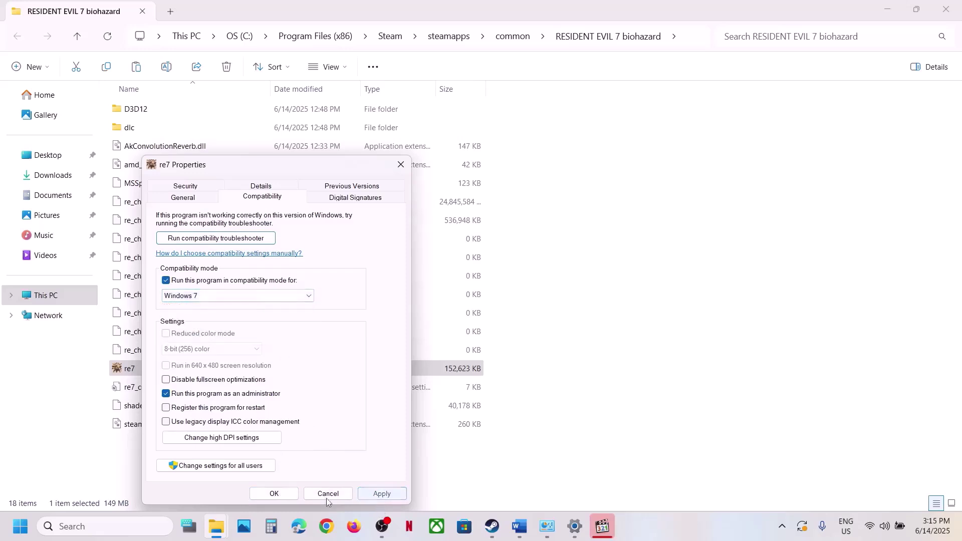
Step: Disable fullscreen optimizations for re7, apply the setting, and close its properties
click(168, 381)
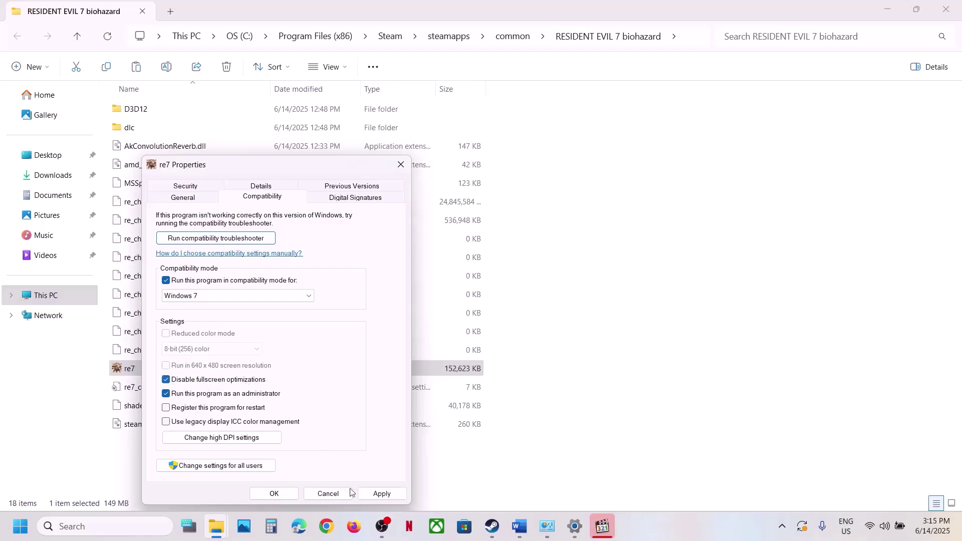
click(379, 495)
click(276, 495)
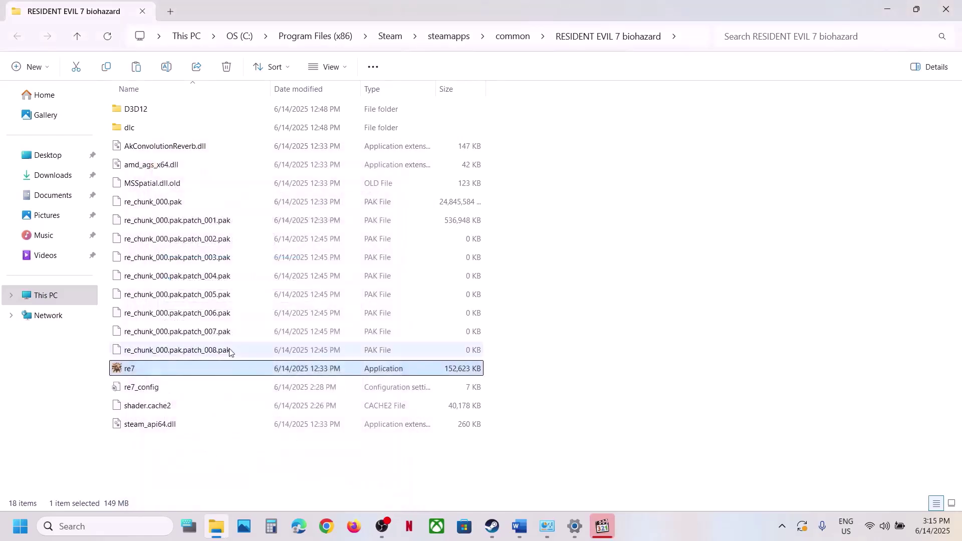
Step: Turn off compatibility mode, disabled fullscreen optimizations and running as administrator for re7, and save its properties
right_click(151, 373)
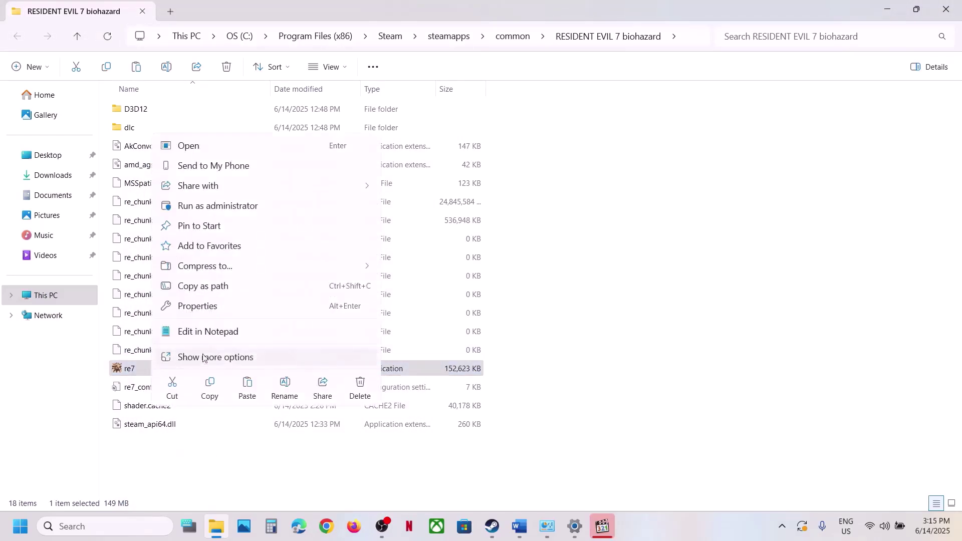
click(217, 308)
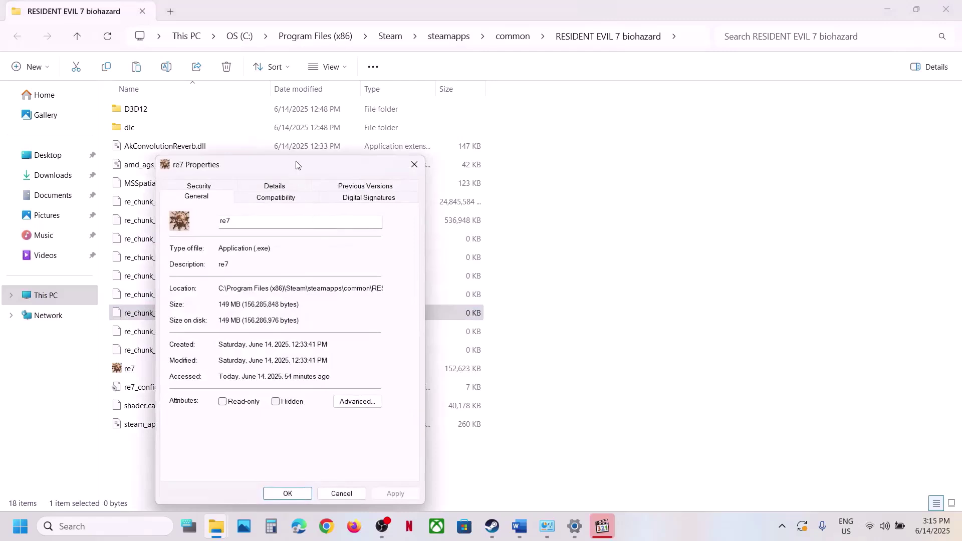
drag(299, 165, 336, 104)
click(307, 140)
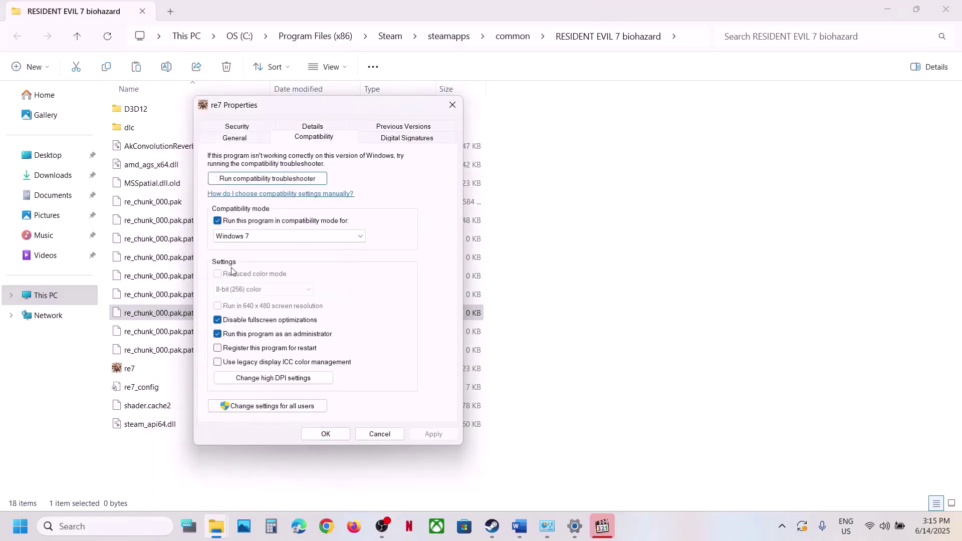
click(217, 221)
click(218, 321)
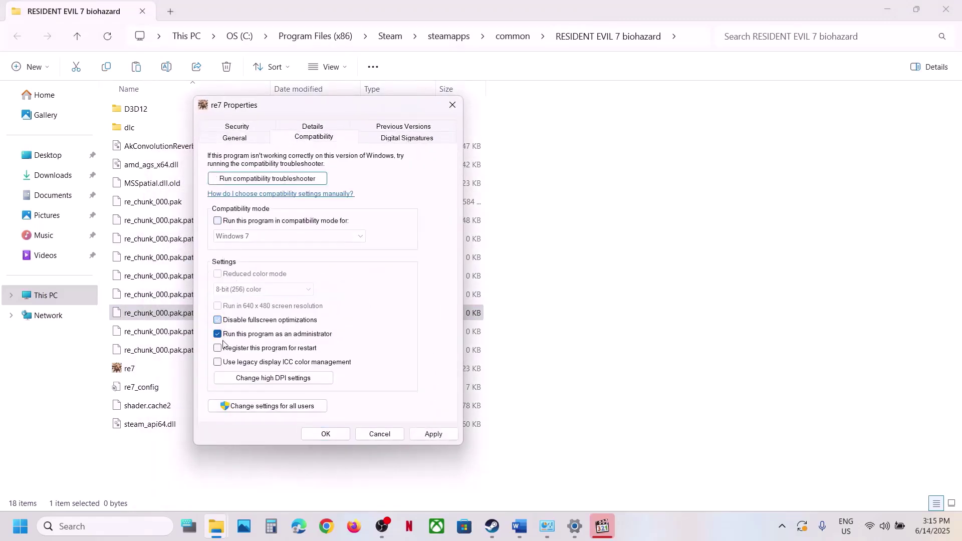
click(217, 335)
click(432, 435)
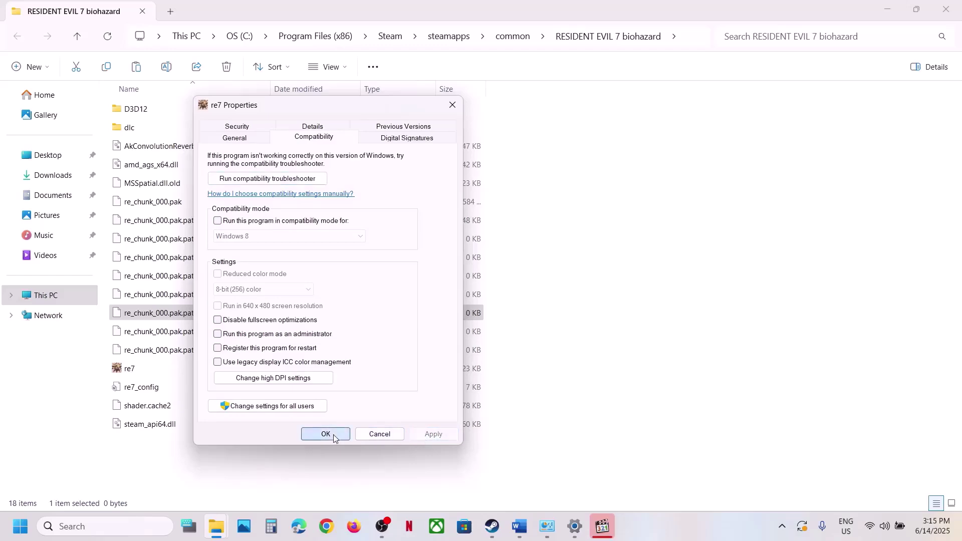
click(327, 434)
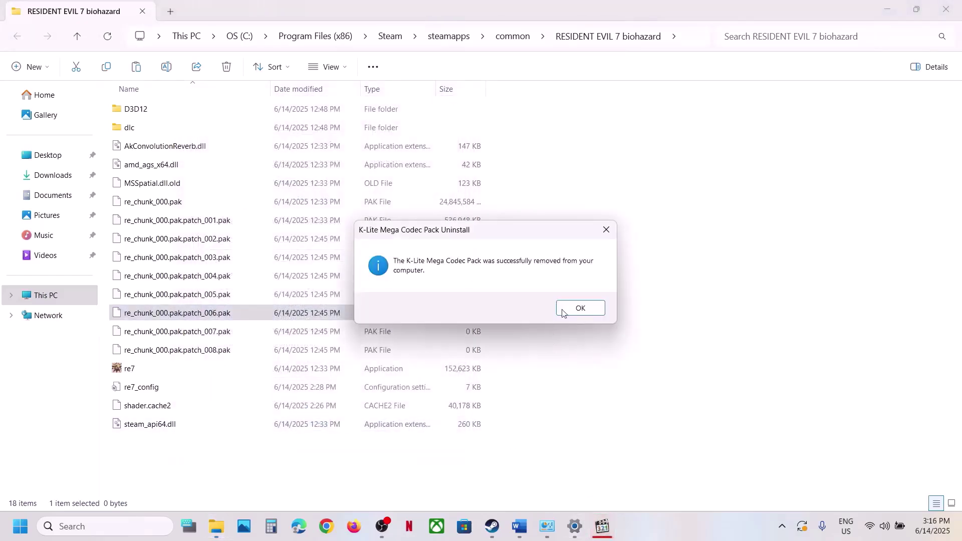
Step: Dismiss the K-Lite Mega Codec Pack uninstall message, switch to the Word notes and highlight the step 7 antivirus, Windows Security and firewall instruction
click(565, 311)
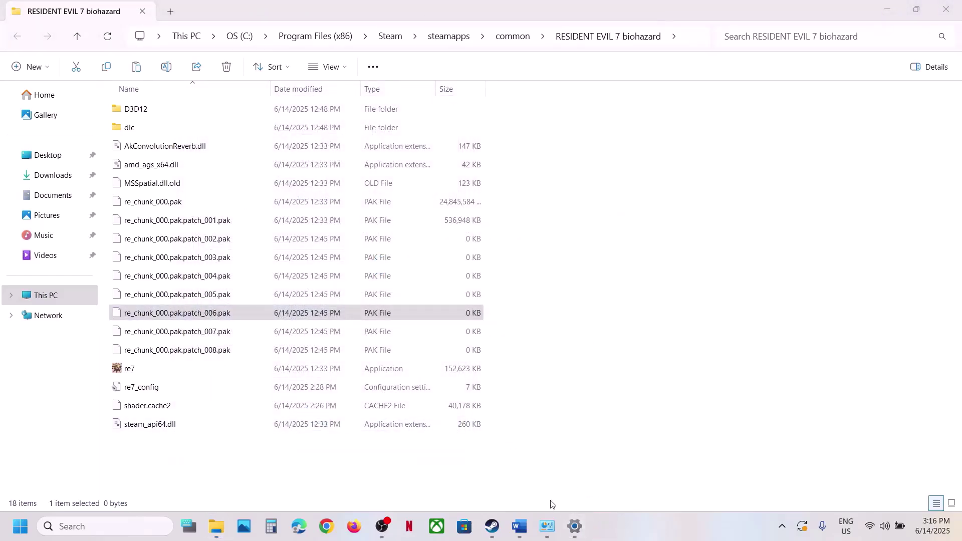
click(520, 526)
scroll(282, 344, down, 5)
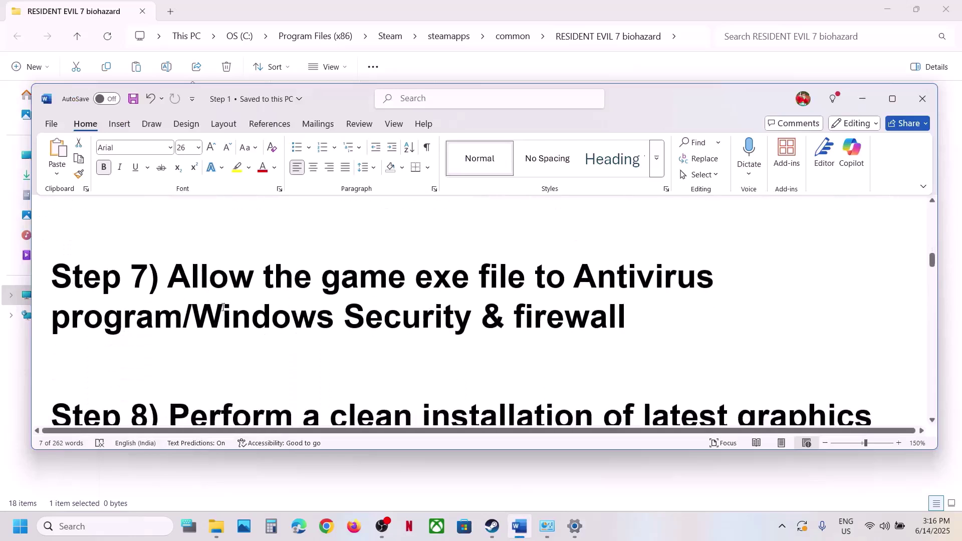
scroll(223, 307, up, 3)
drag(168, 329, 183, 361)
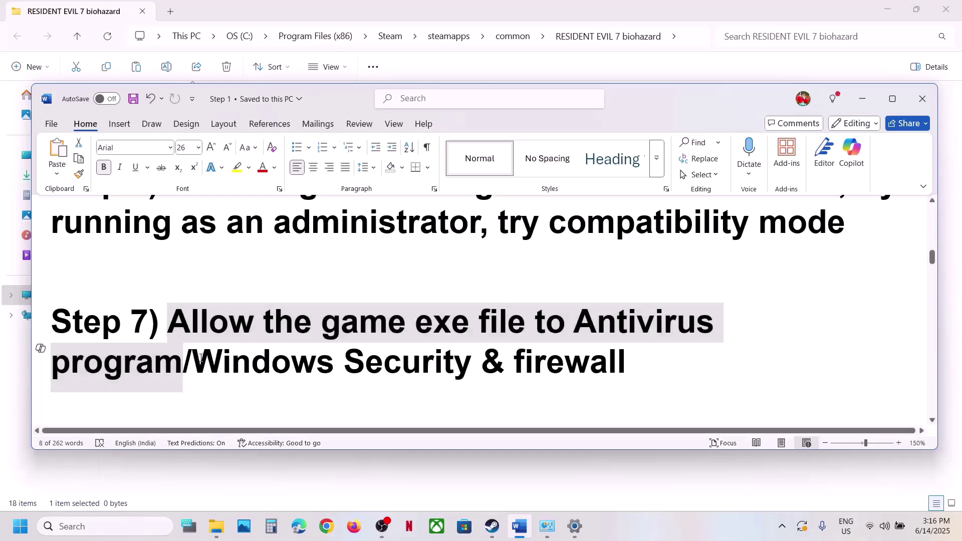
drag(195, 359, 626, 364)
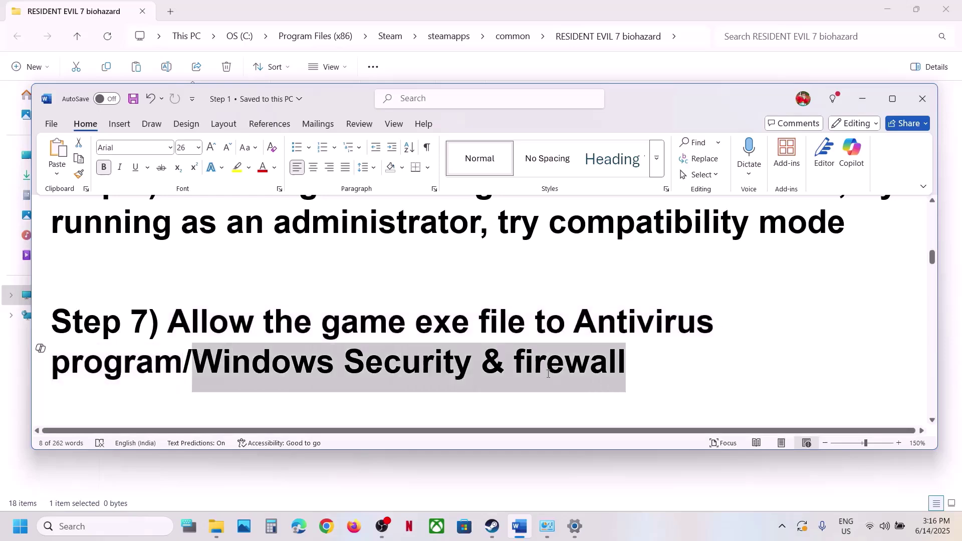
Step: Switch to Windows Settings and open Virus & threat protection from the Windows Security page under Privacy & security
click(493, 526)
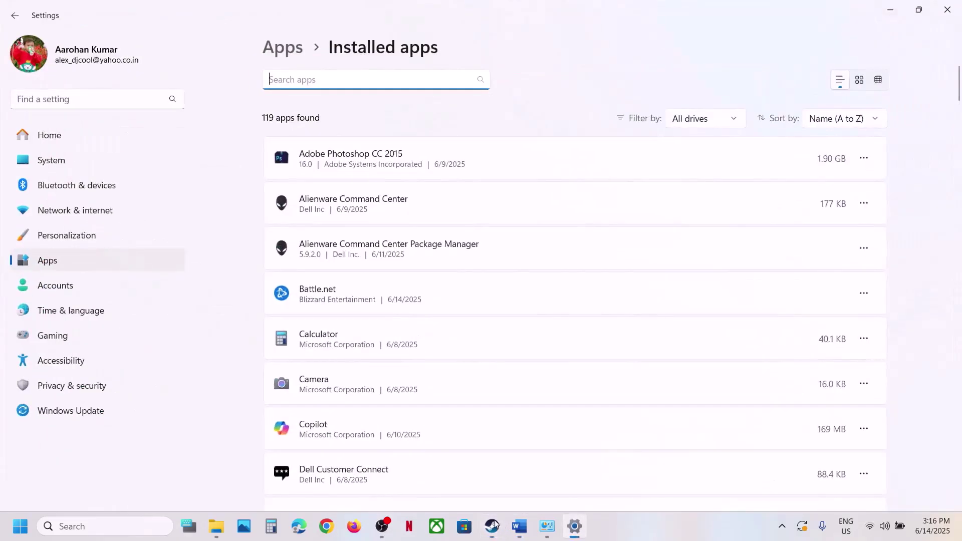
click(92, 386)
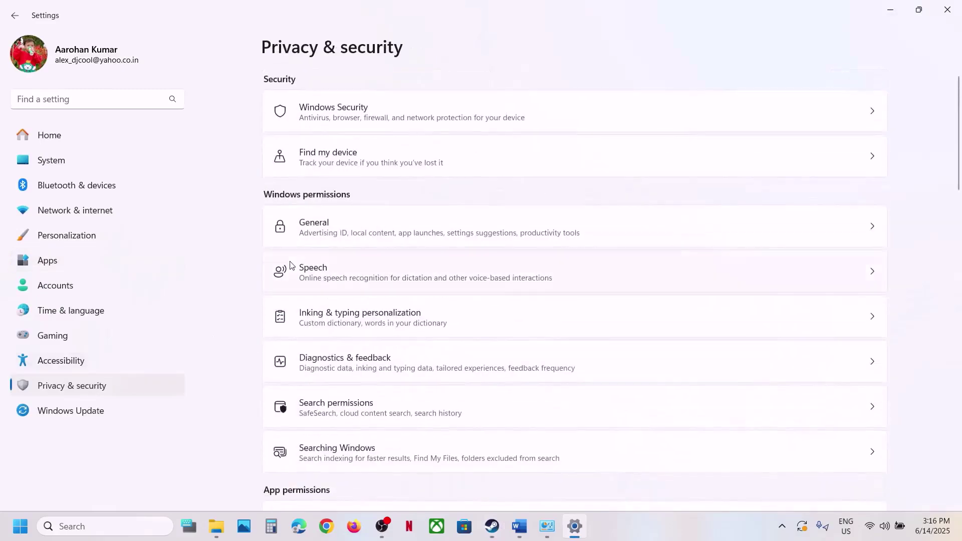
click(350, 119)
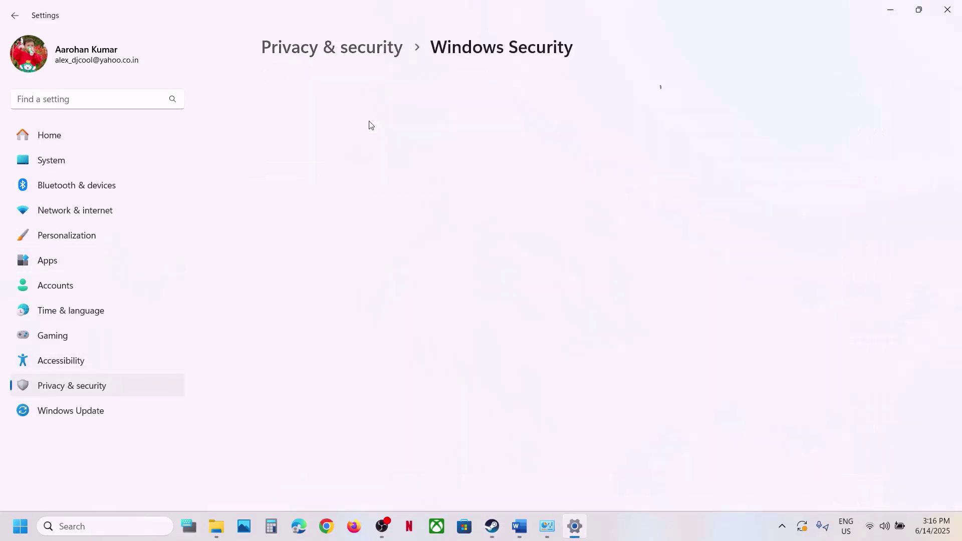
click(364, 184)
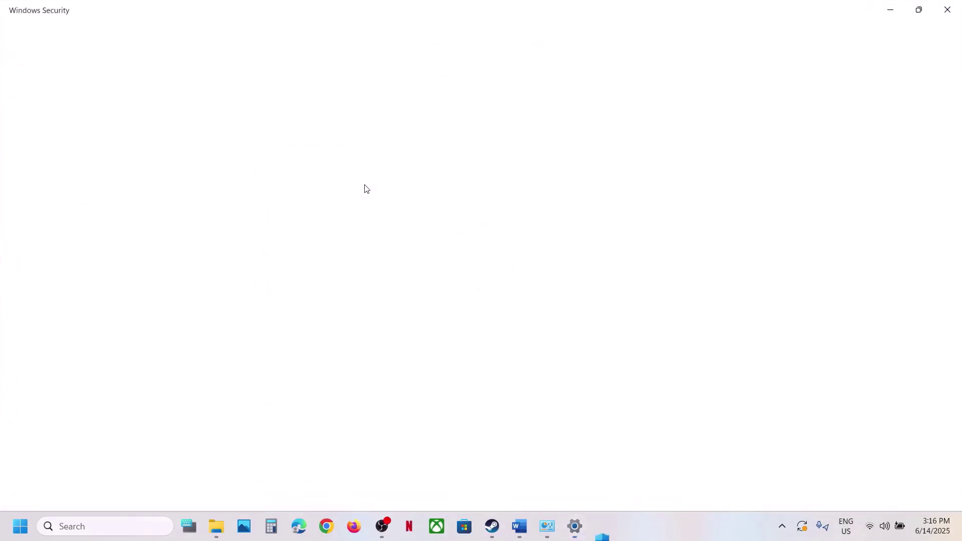
Step: Open the list of apps allowed through Controlled folder access under ransomware protection, approving the permission request
scroll(406, 360, down, 1)
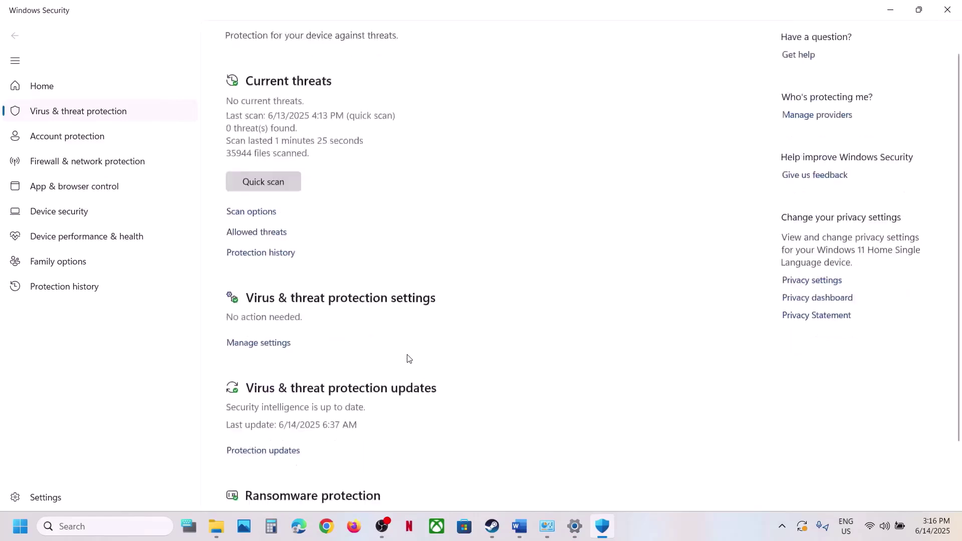
scroll(391, 433, down, 2)
click(308, 477)
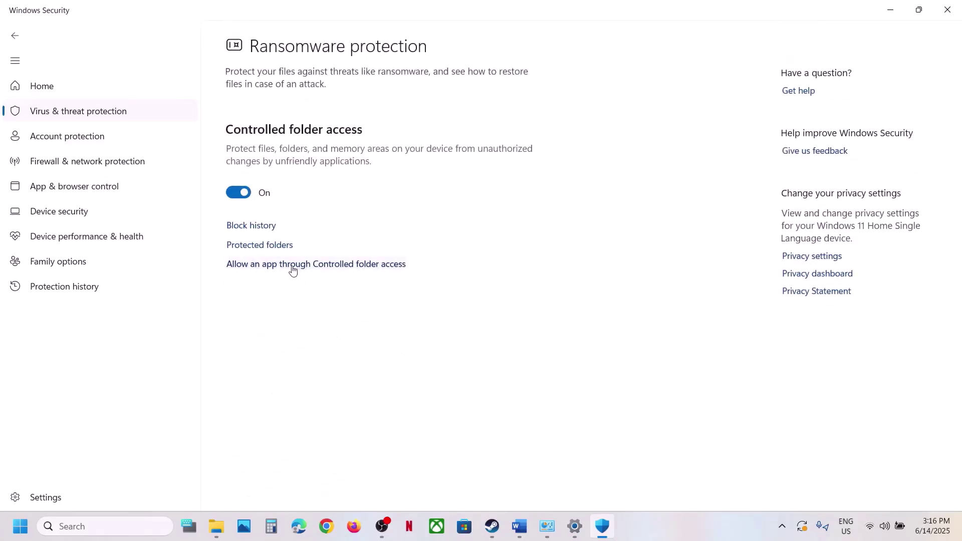
click(293, 269)
click(439, 358)
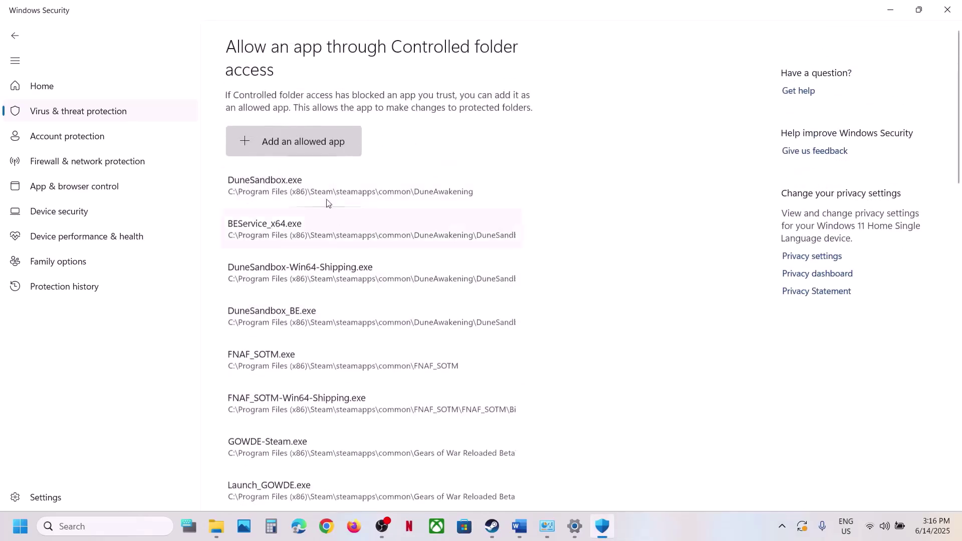
Step: Add the re7 application from the steamapps\common\RESIDENT EVIL 7 biohazard folder as an allowed app for Controlled folder access
click(297, 146)
click(302, 190)
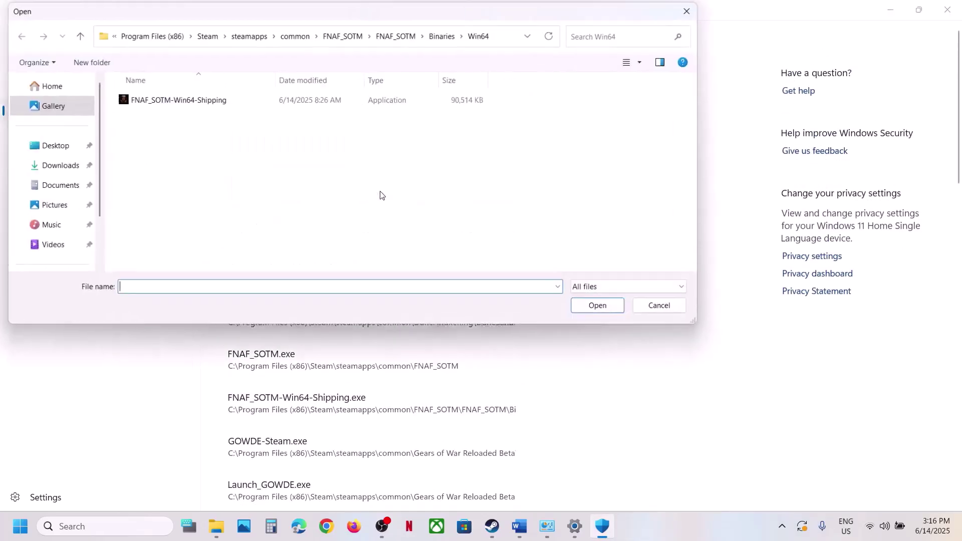
click(297, 35)
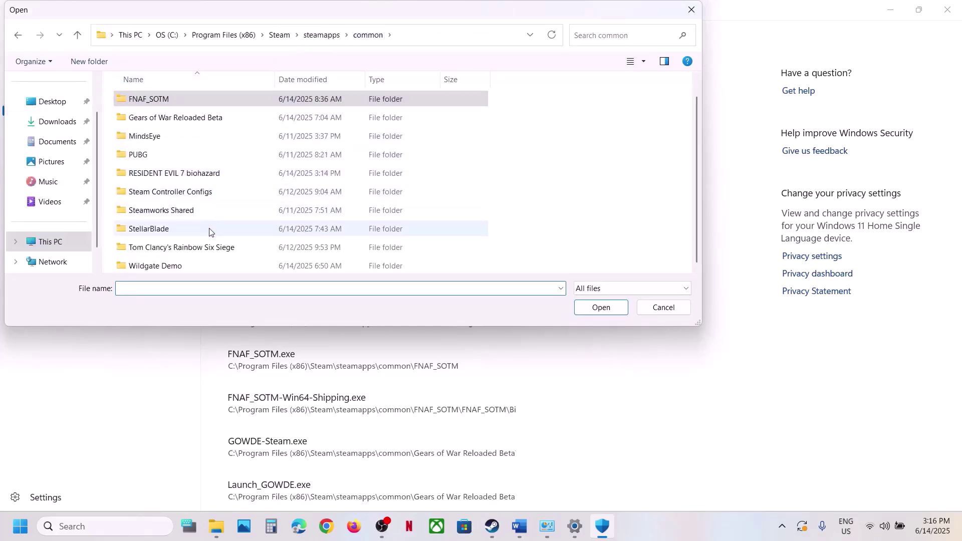
double_click(187, 173)
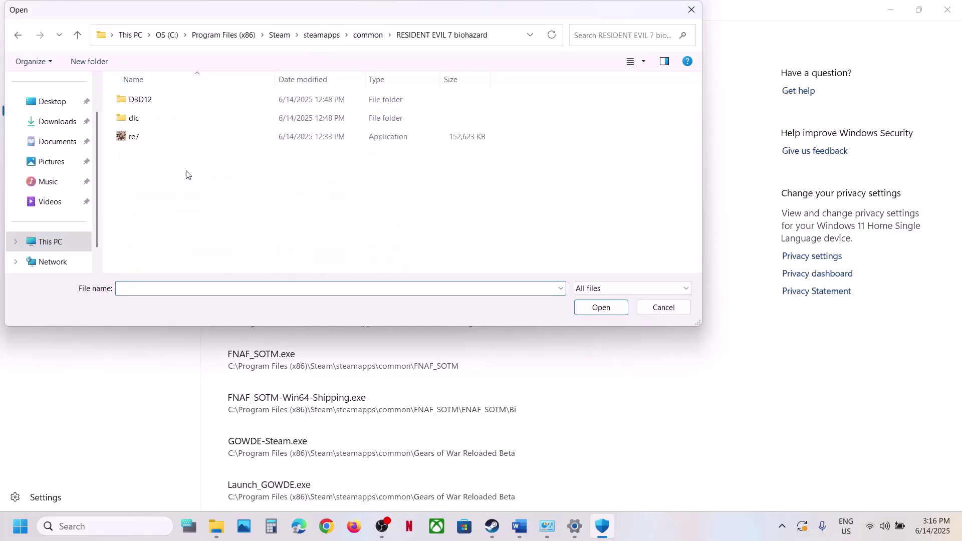
click(463, 38)
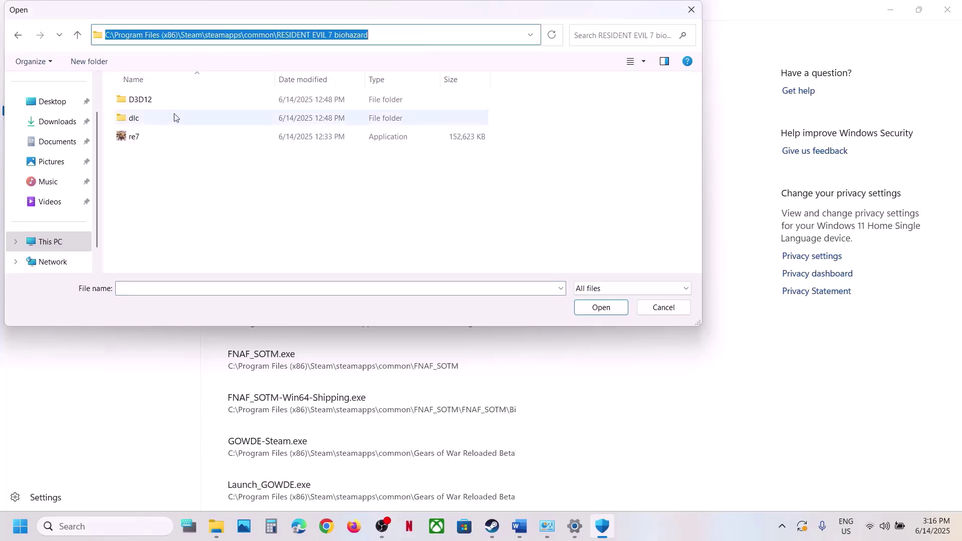
click(142, 138)
click(585, 308)
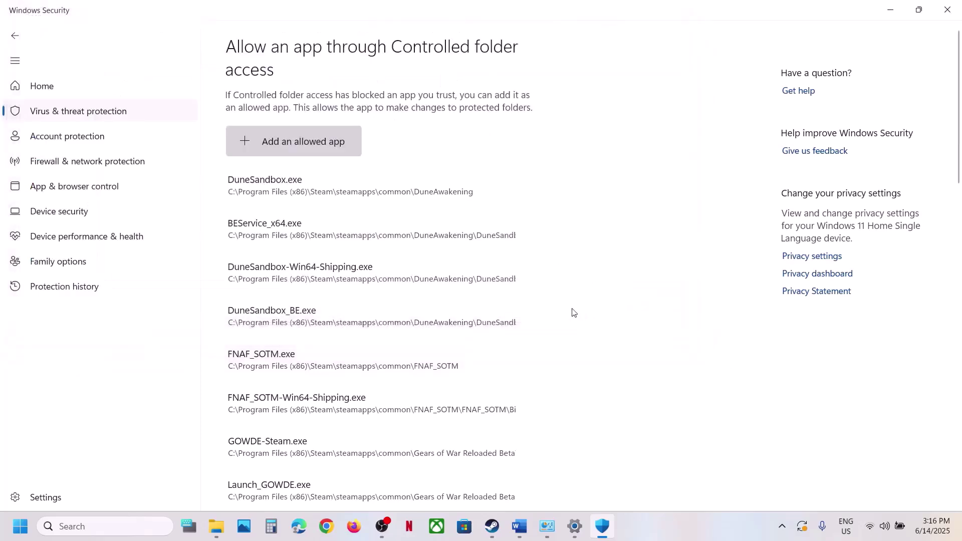
Step: Open the Windows Defender Firewall allowed apps list from Control Panel and enable changing its settings
click(126, 527)
text(control)
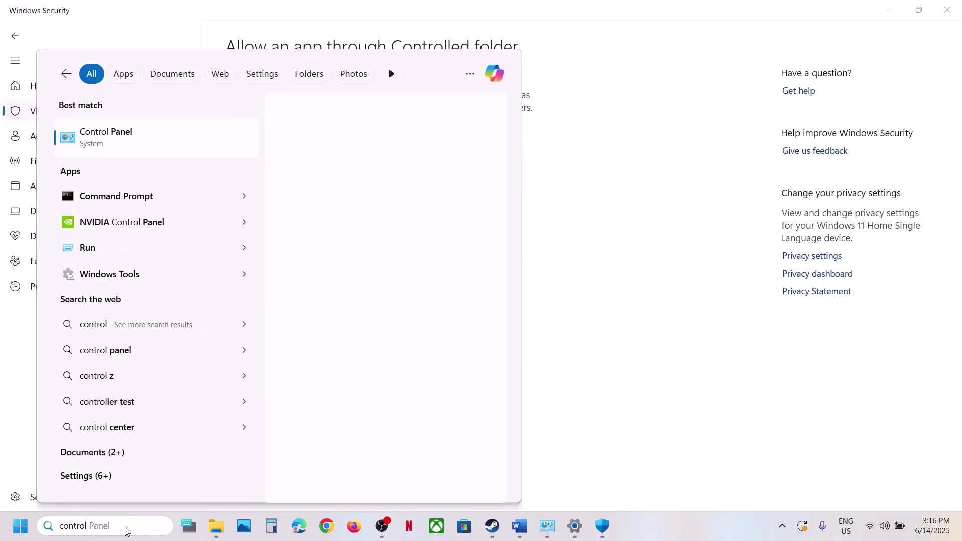
key(Return)
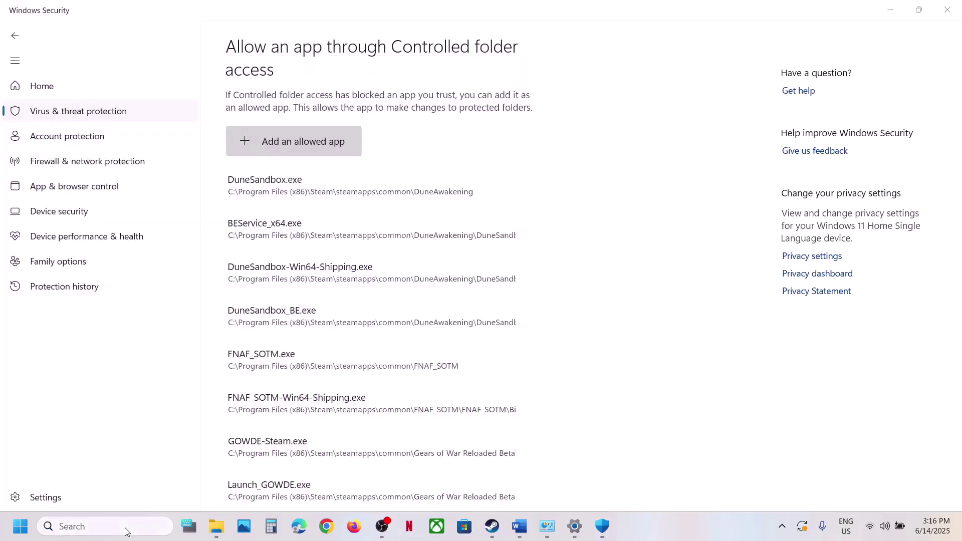
click(305, 209)
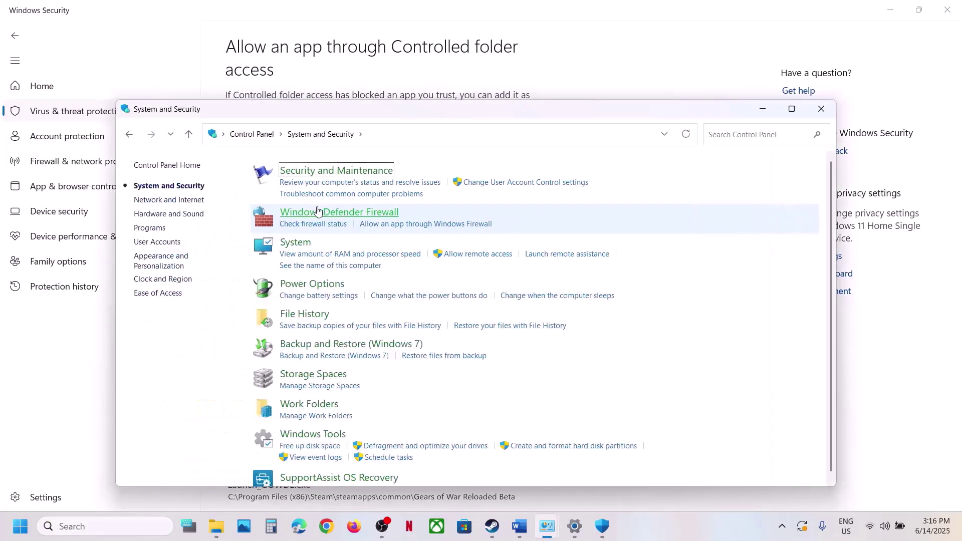
click(345, 214)
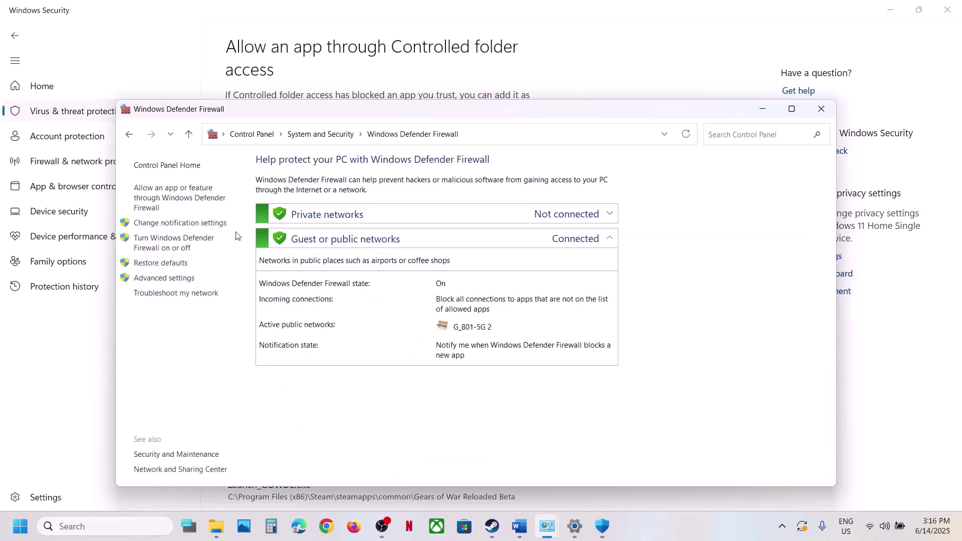
click(178, 199)
click(632, 203)
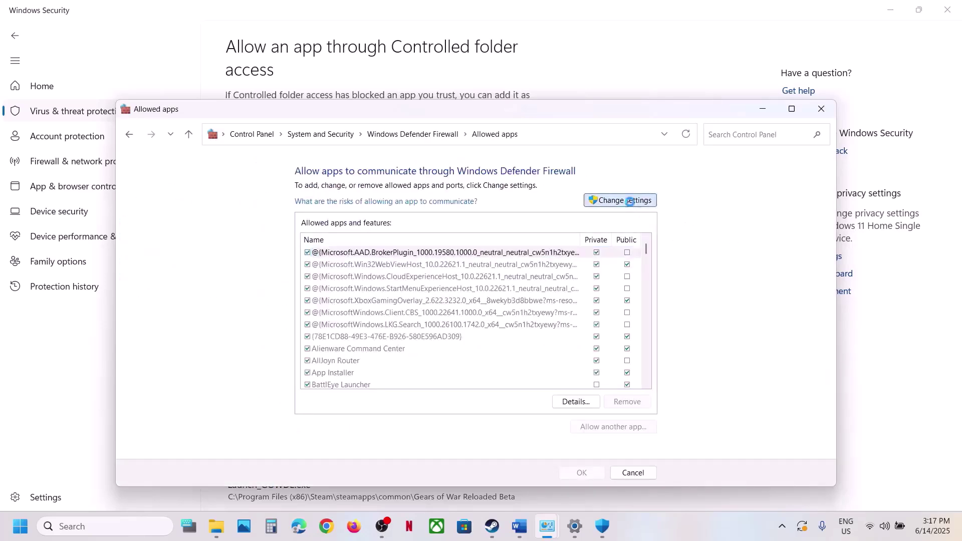
Step: Try to add re7 from the RESIDENT EVIL 7 biohazard folder to the firewall's allowed apps
click(601, 428)
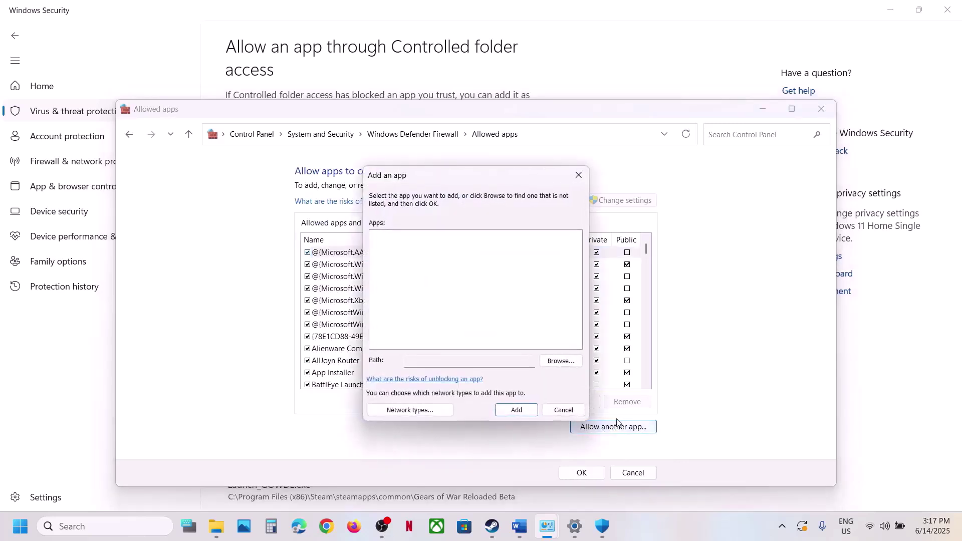
click(572, 363)
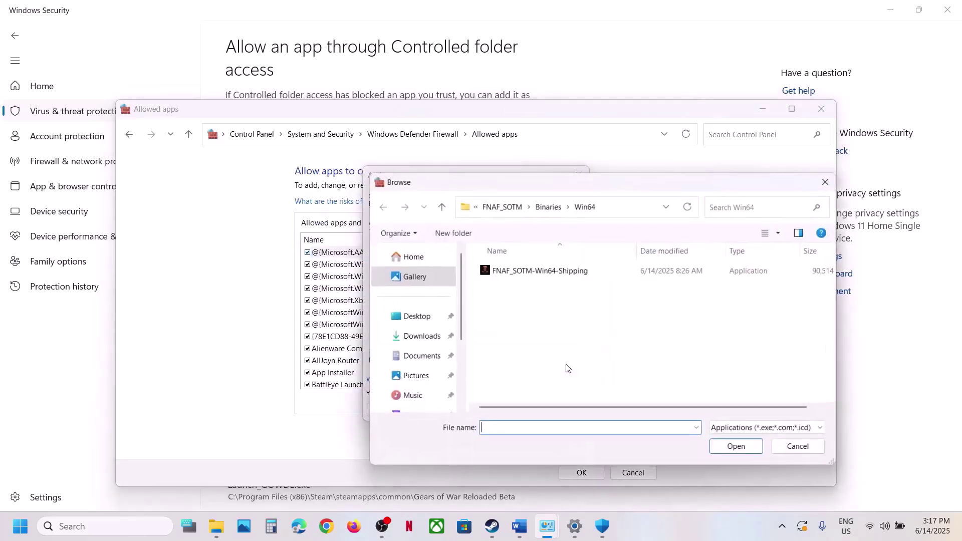
click(503, 206)
click(501, 206)
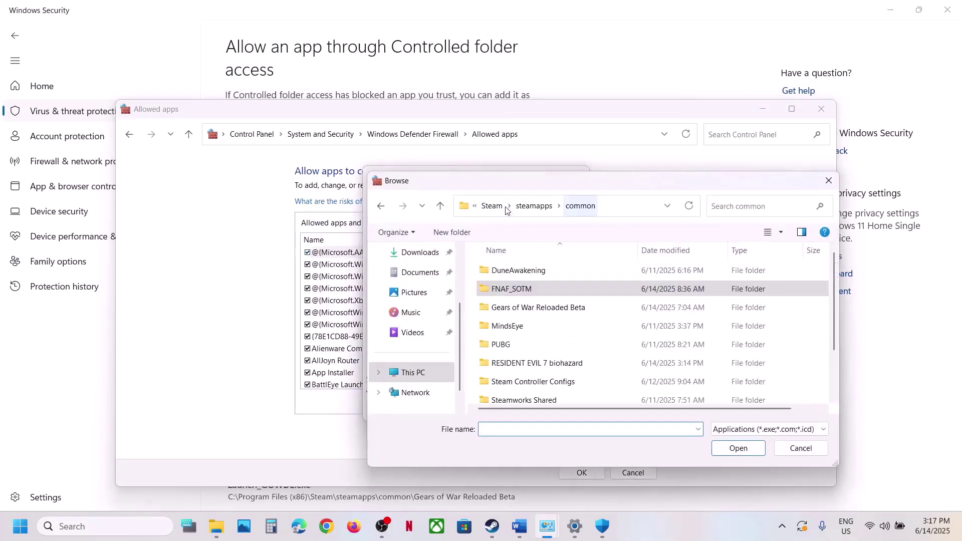
double_click(551, 363)
click(499, 307)
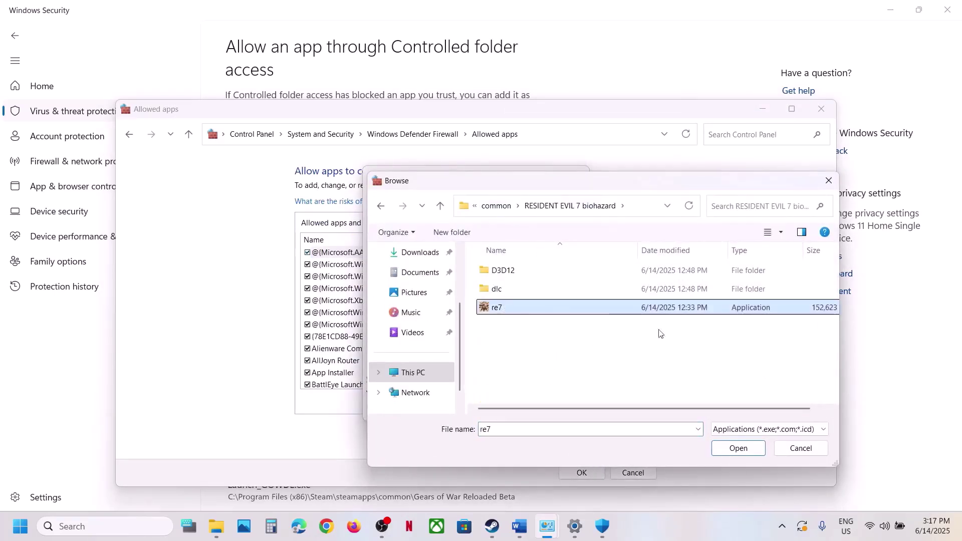
click(739, 449)
click(517, 410)
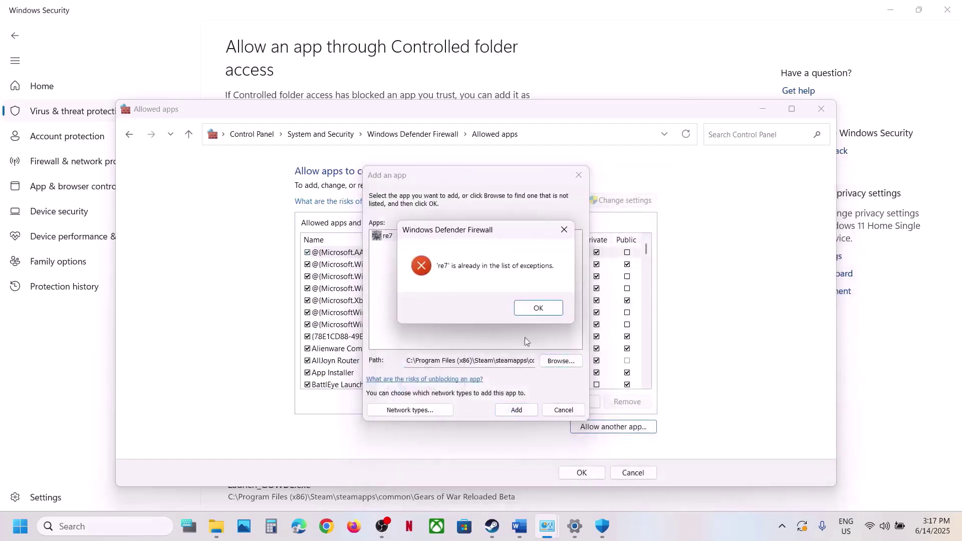
click(544, 307)
click(578, 175)
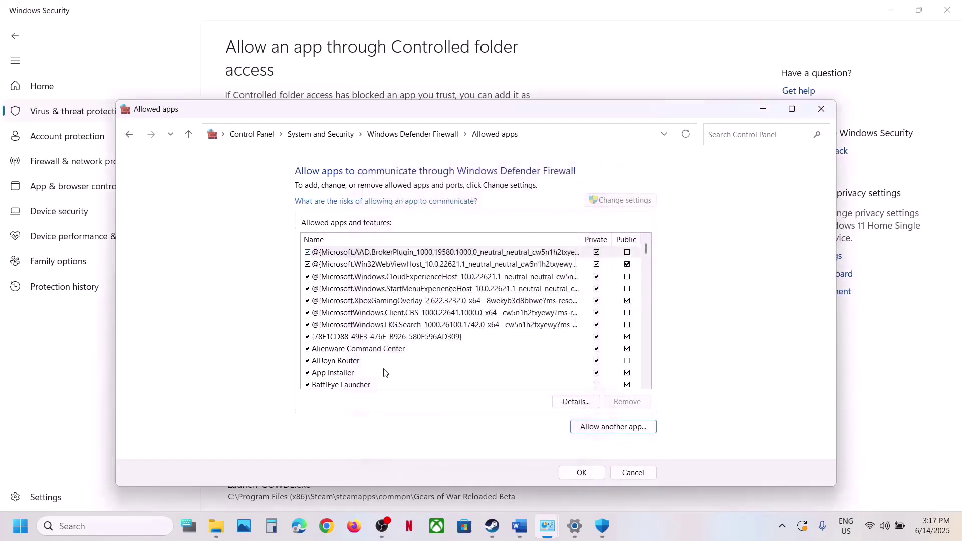
Step: Check the Resident Evil 7 Biohazard entry in the firewall's allowed apps, and close the Control Panel, Windows Security and Settings windows
text(re)
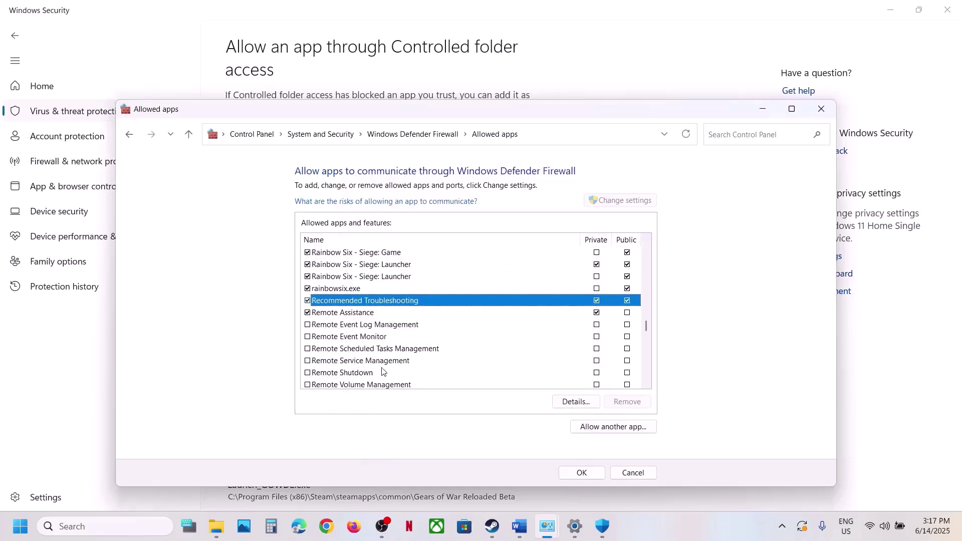
click(377, 324)
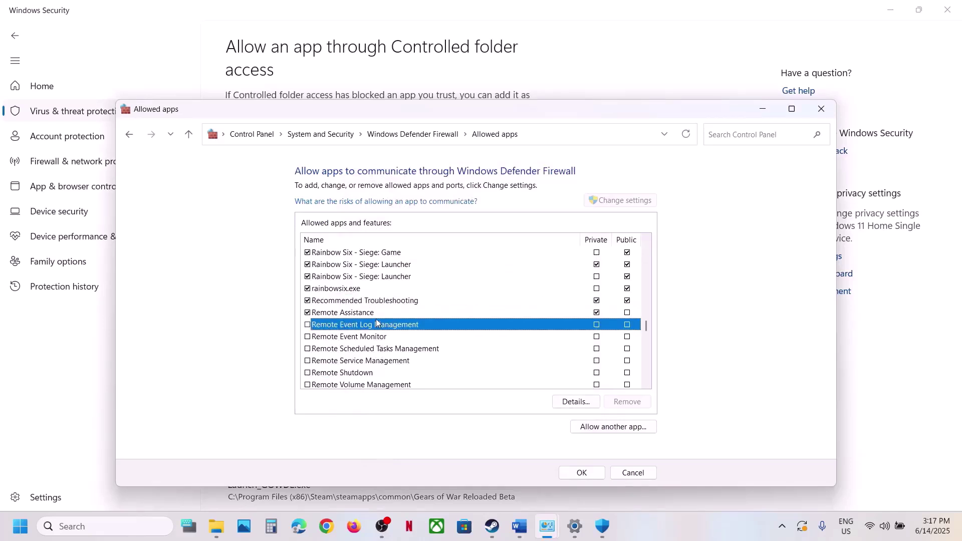
text(res)
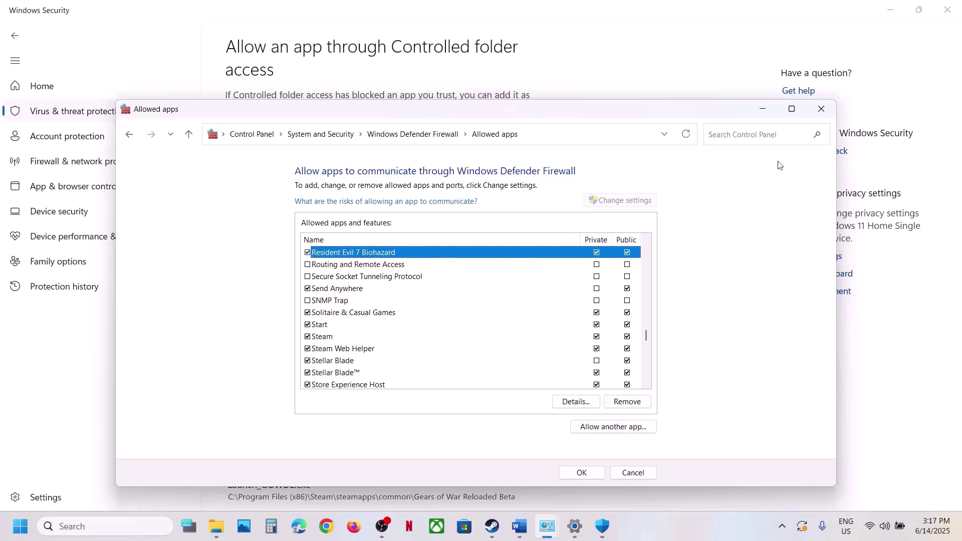
click(822, 109)
click(947, 10)
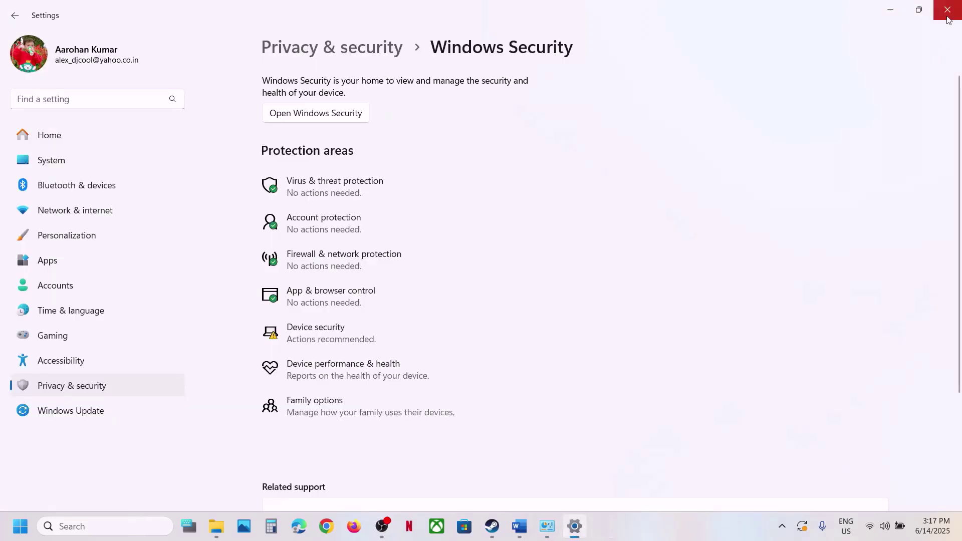
click(948, 18)
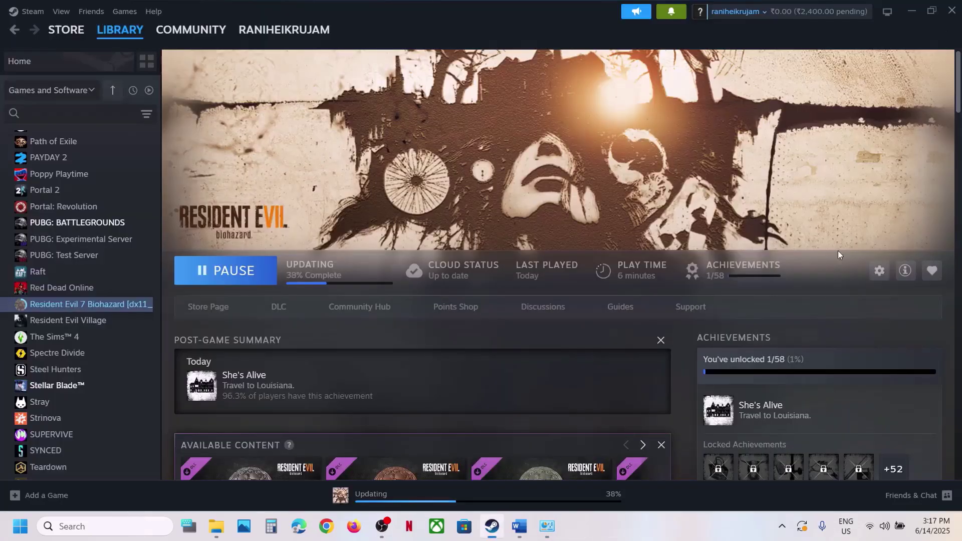
Step: Switch to the Word notes and highlight the NVIDIA and AMD driver links under step 8
click(520, 526)
scroll(414, 378, down, 5)
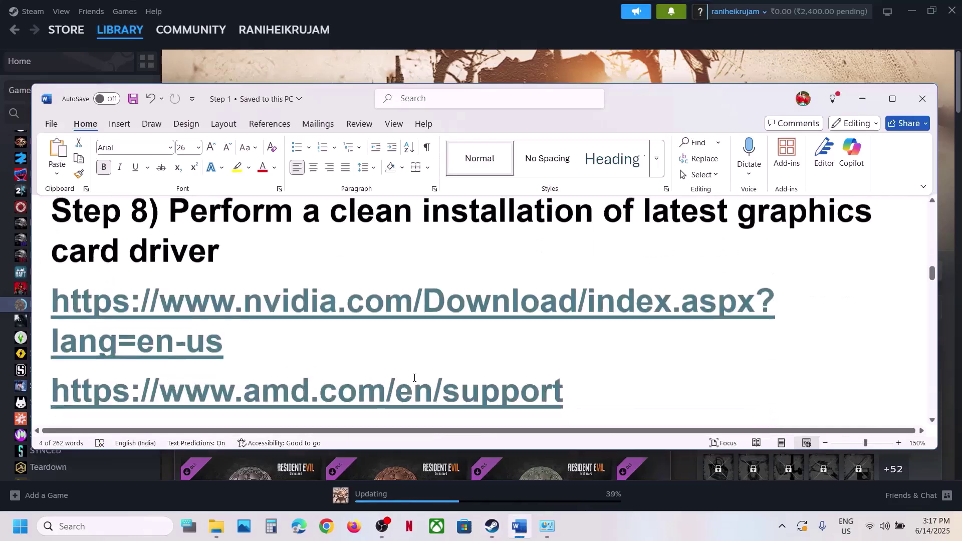
scroll(414, 378, up, 1)
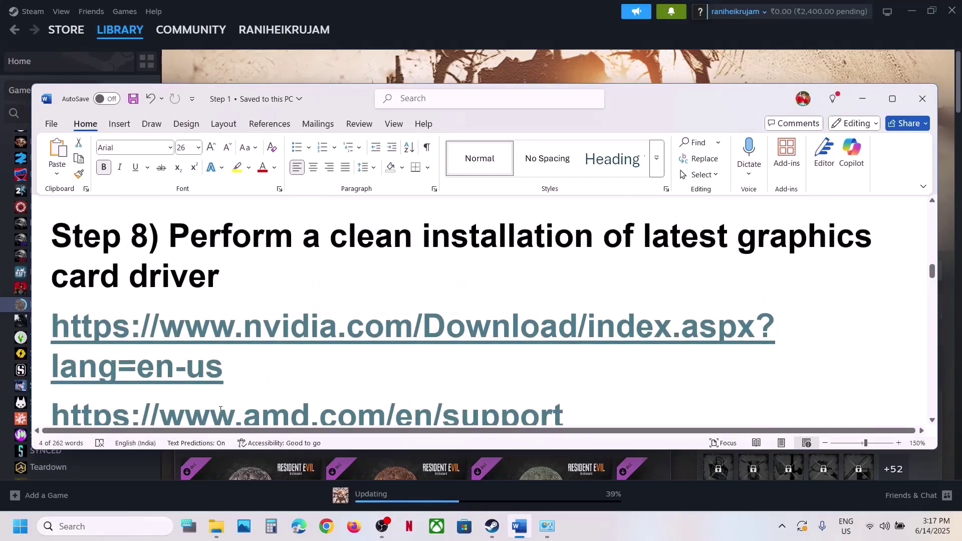
triple_click(126, 352)
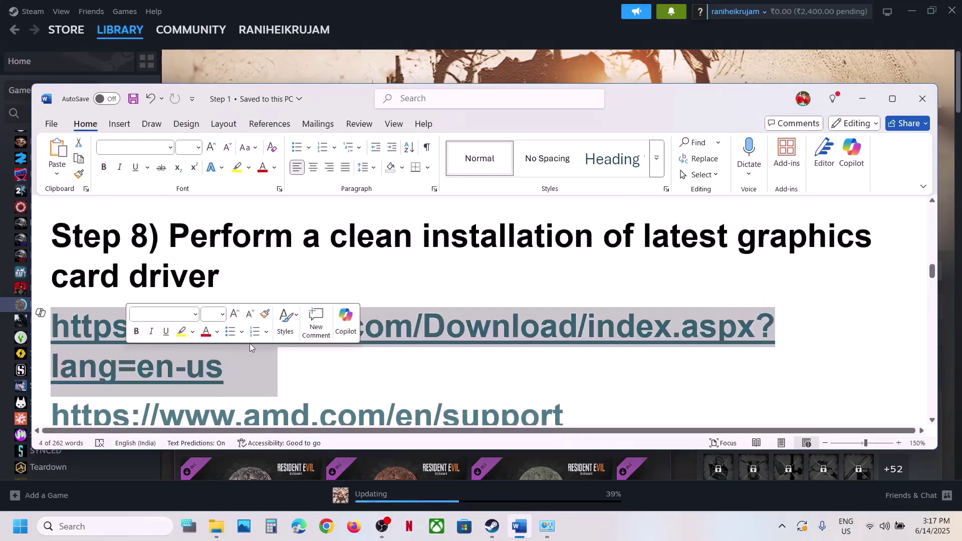
click(675, 409)
key(shift+Home)
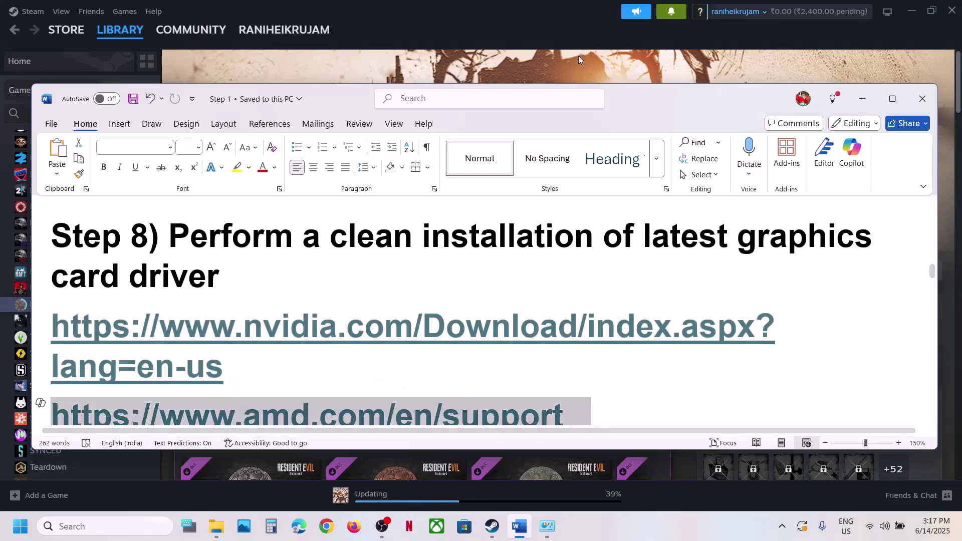
Step: Search the NVIDIA driver page for GeForce RTX 3050 Laptop GPU drivers for Windows 11 in English (US)
click(579, 55)
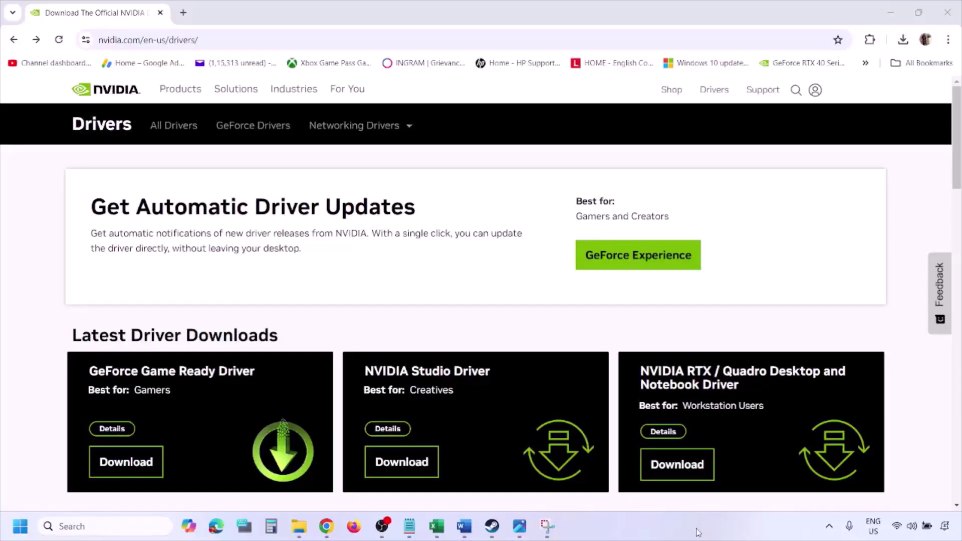
scroll(225, 307, down, 8)
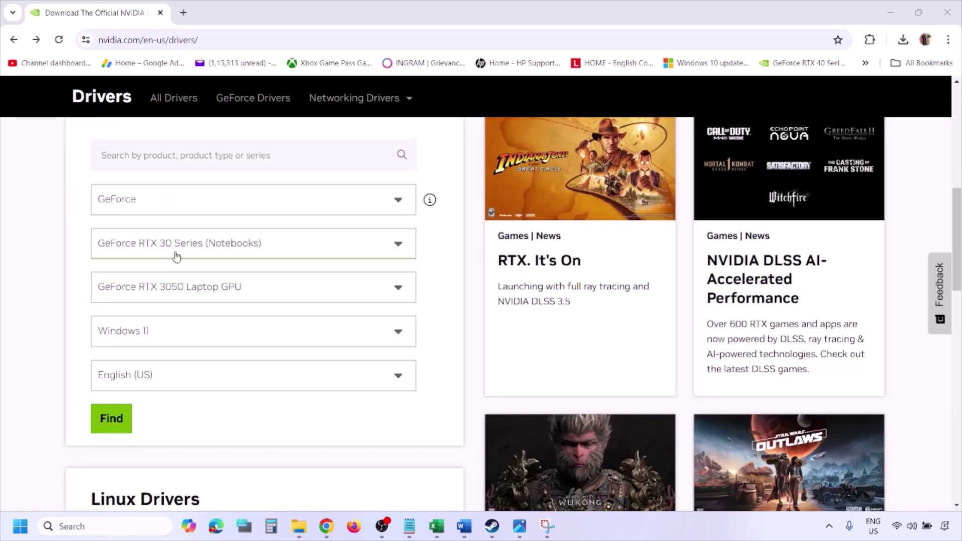
click(159, 335)
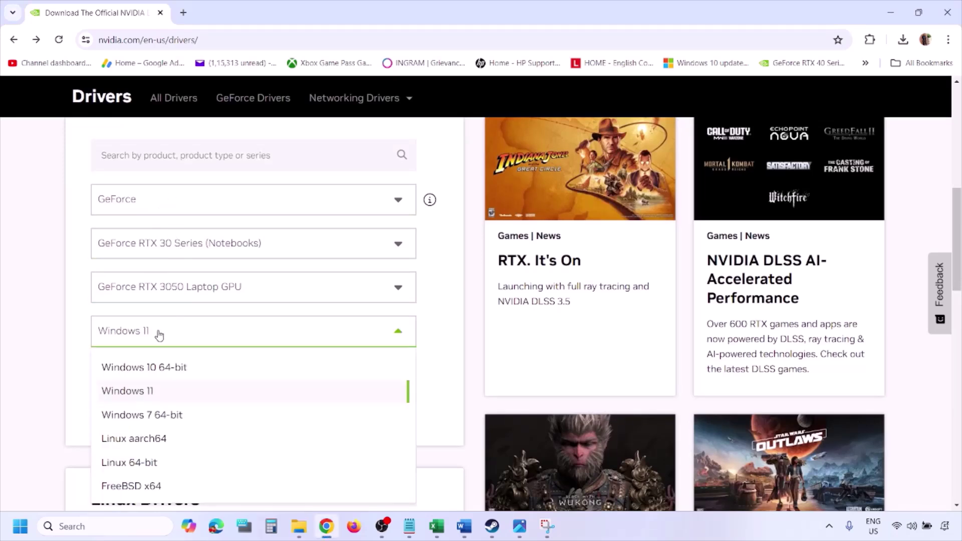
click(142, 393)
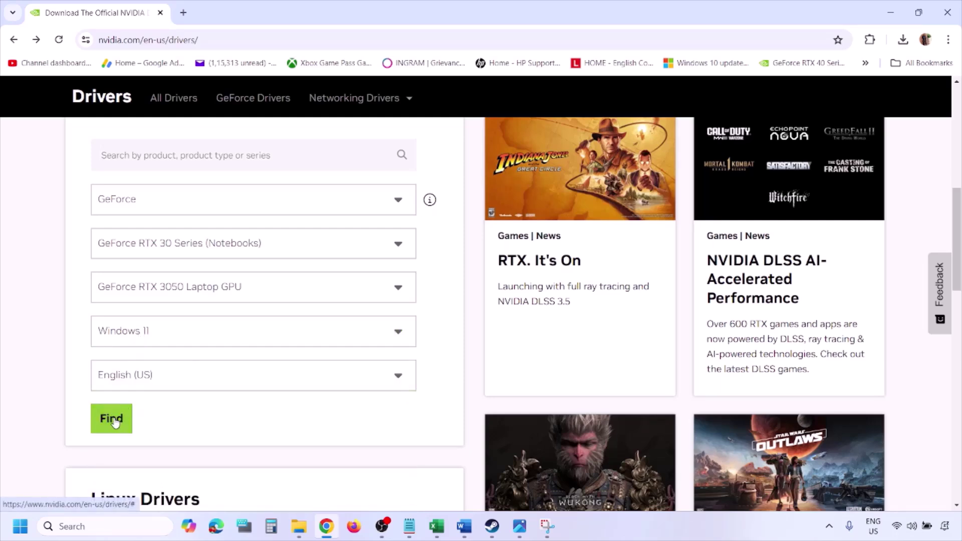
click(114, 421)
Step: Go through the driver installation images 1.png to 5.png, from the Game Ready Driver listing to the clean installation option
click(520, 527)
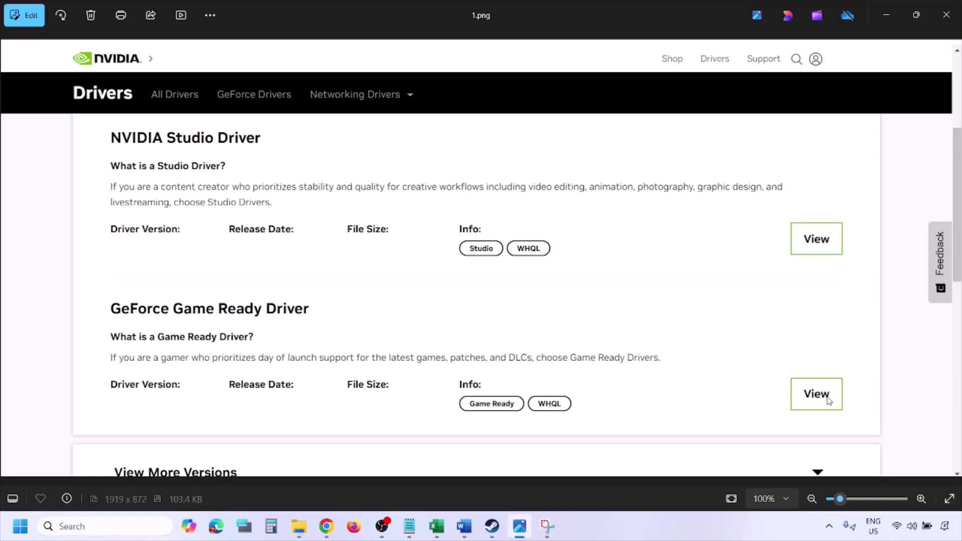
key(Right)
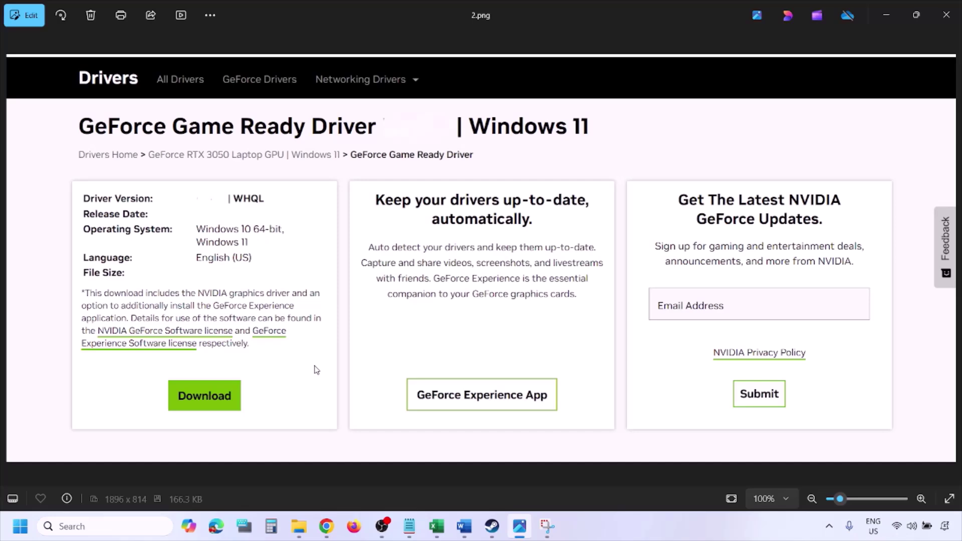
key(Right)
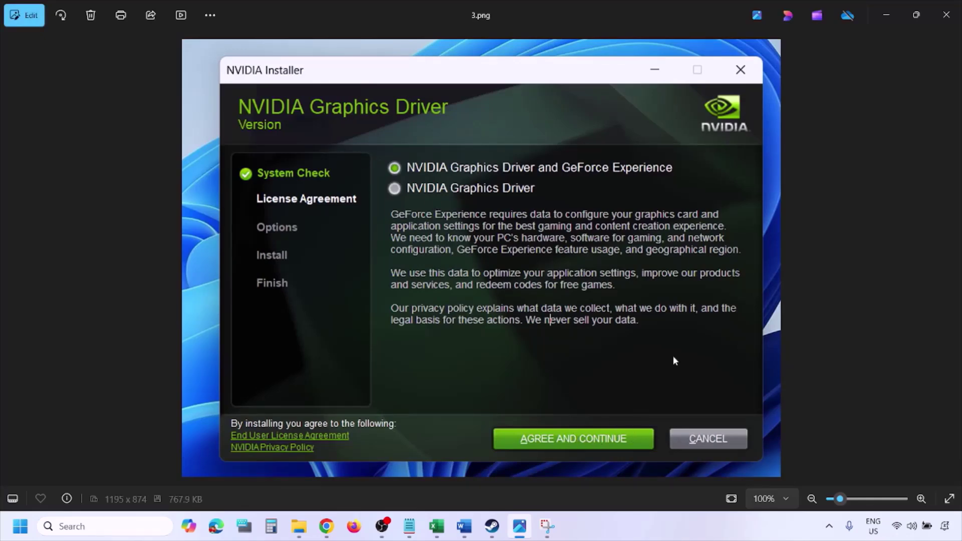
key(Right)
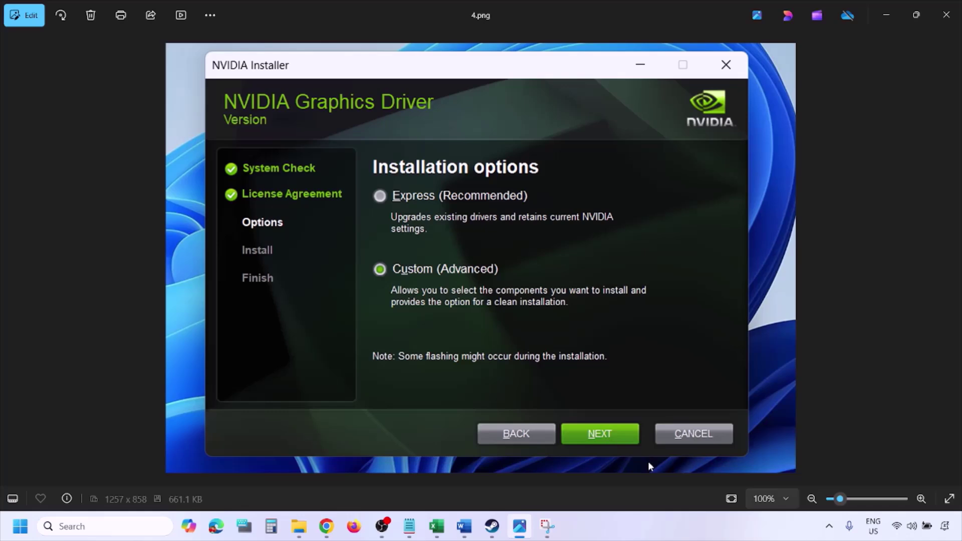
key(Right)
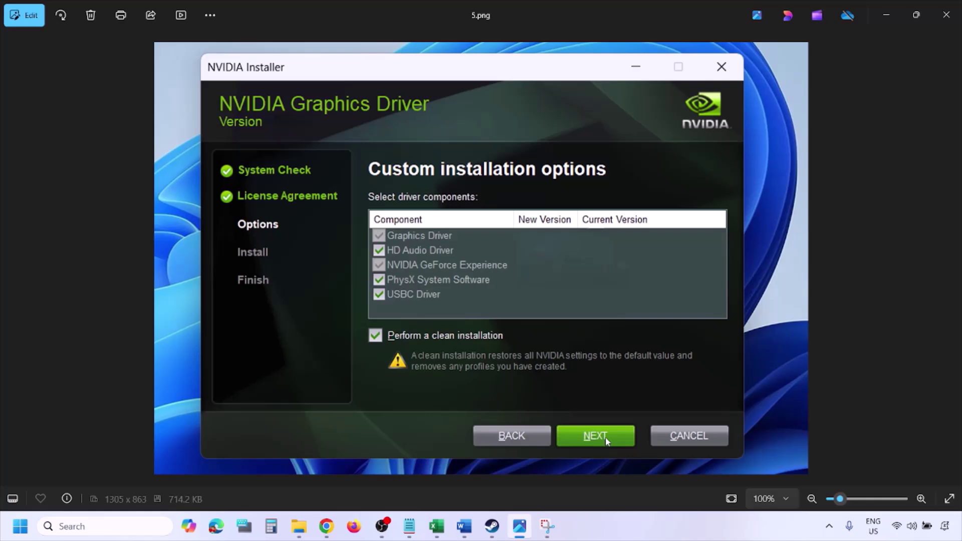
Step: Bring up the Windows power options that include Restart, and dismiss them without restarting
click(20, 526)
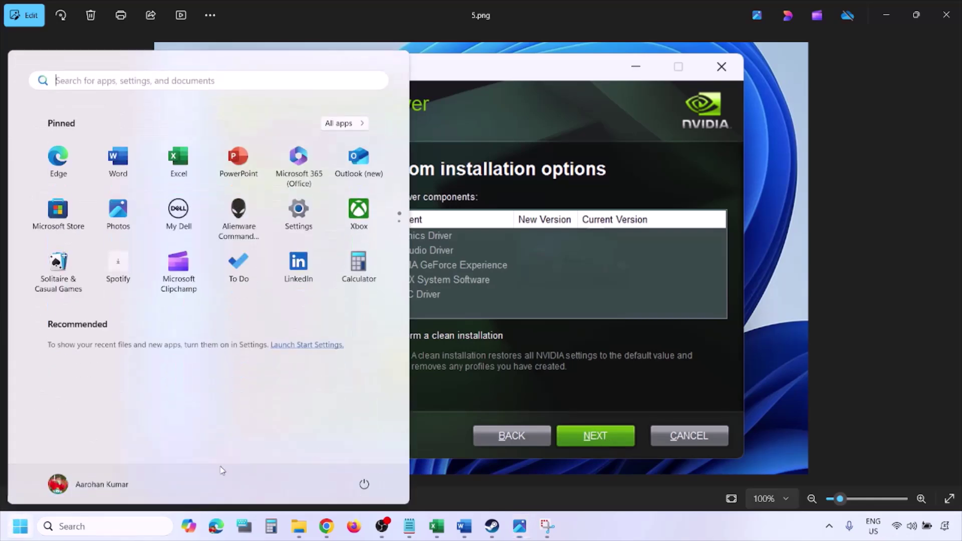
click(368, 487)
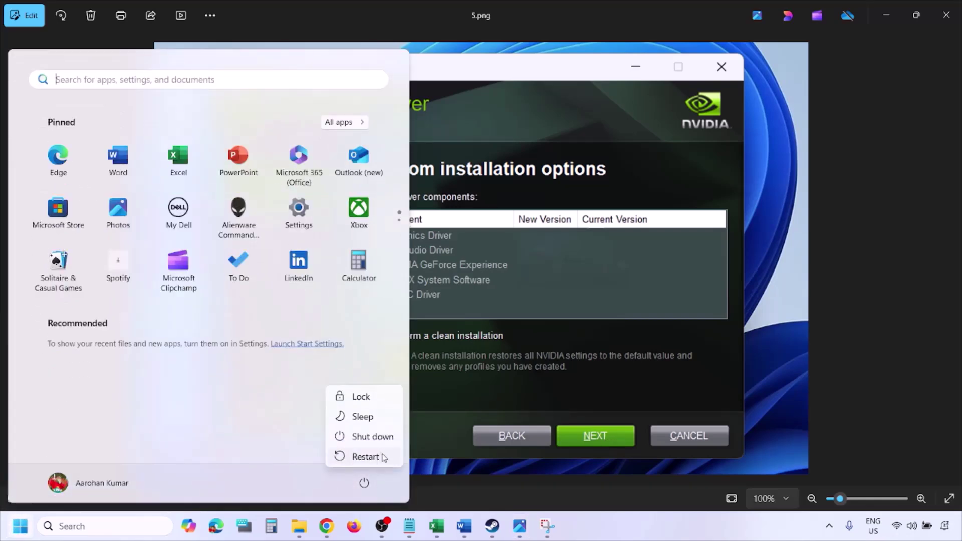
key(Escape)
key(Escape)
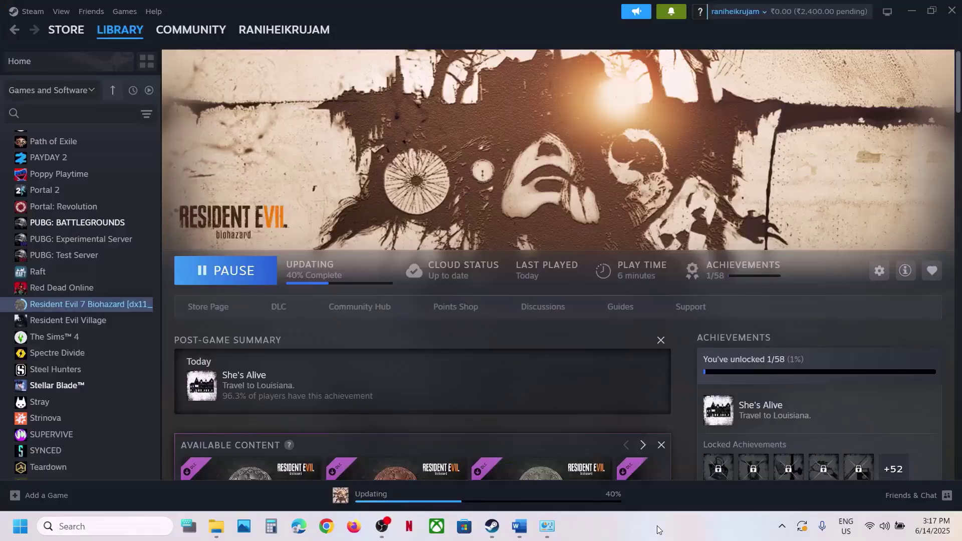
Step: Return to the Word notes and highlight "graphics" in the step 9 heading about running on the dedicated graphics card
click(519, 526)
scroll(385, 345, down, 1)
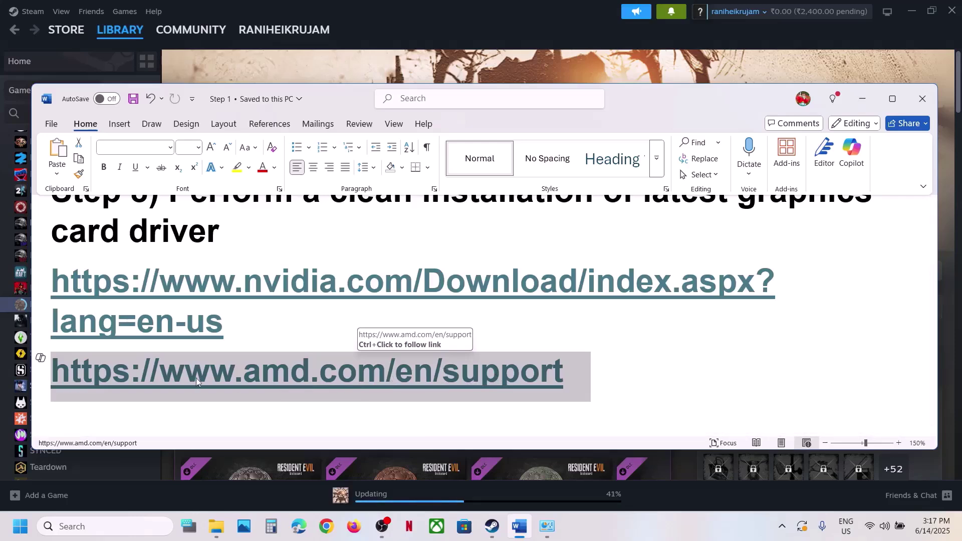
scroll(151, 326, down, 4)
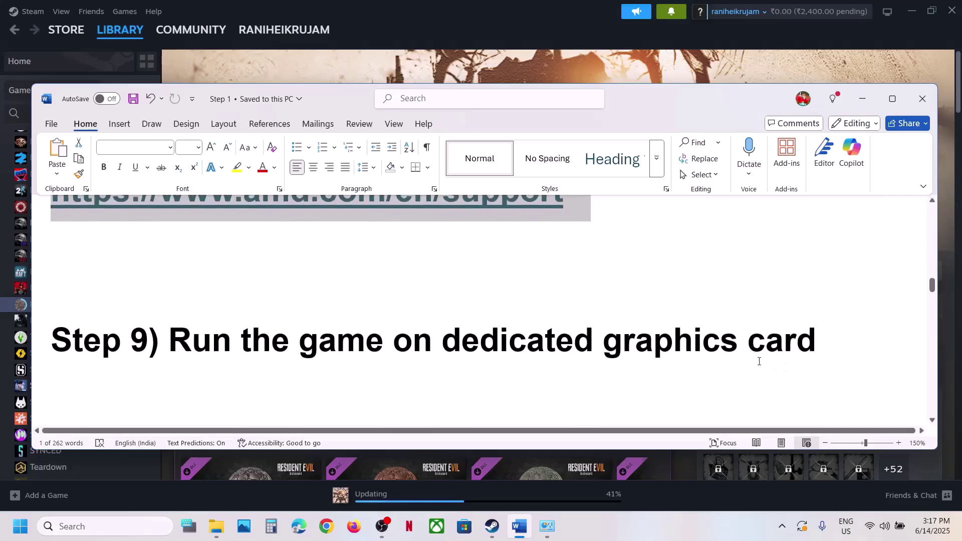
double_click(724, 354)
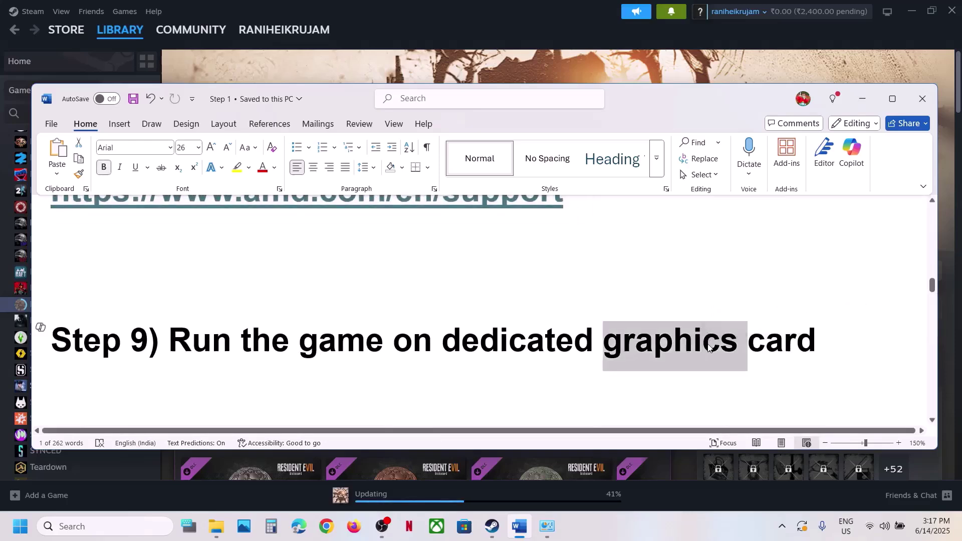
Step: Open the Windows Graphics settings and try to add re7 from the RESIDENT EVIL 7 biohazard folder as a desktop app
click(70, 527)
text(graphics)
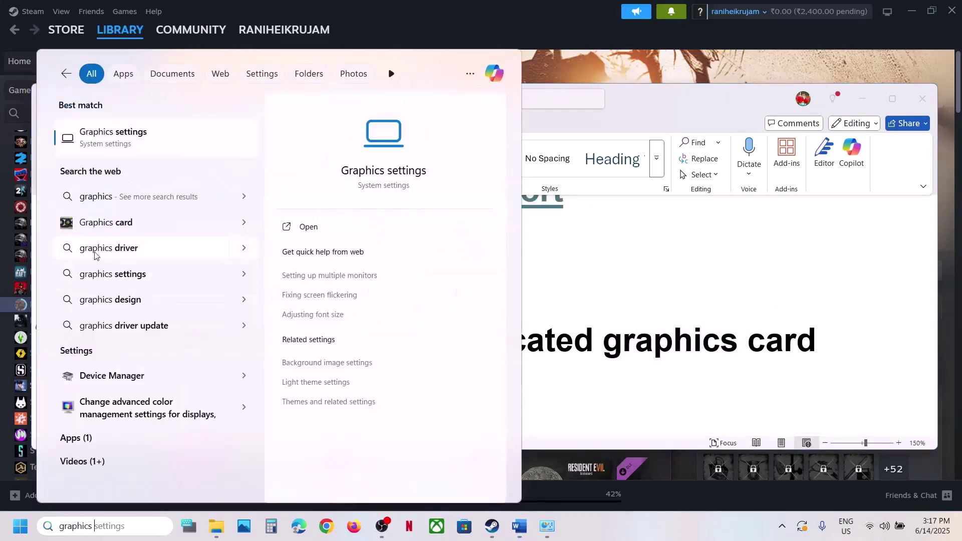
click(124, 144)
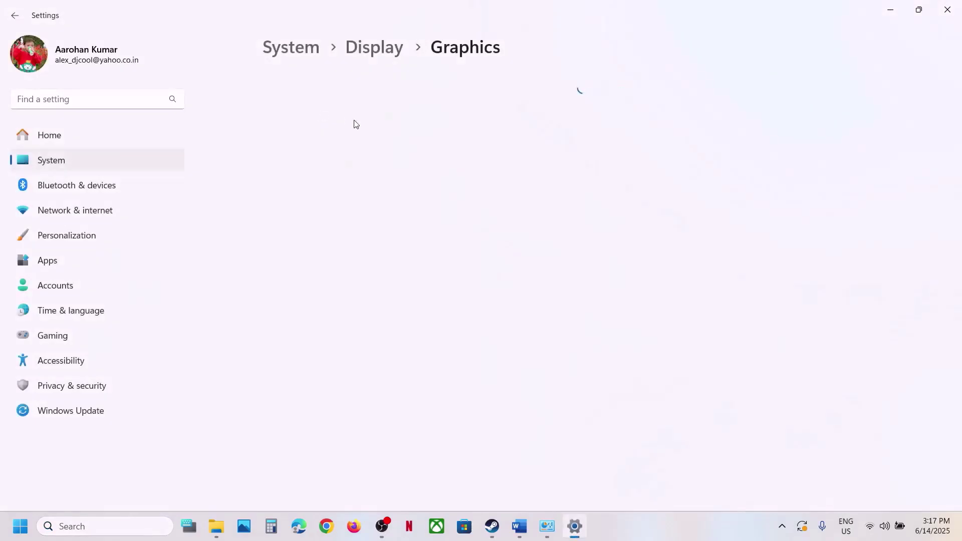
click(724, 347)
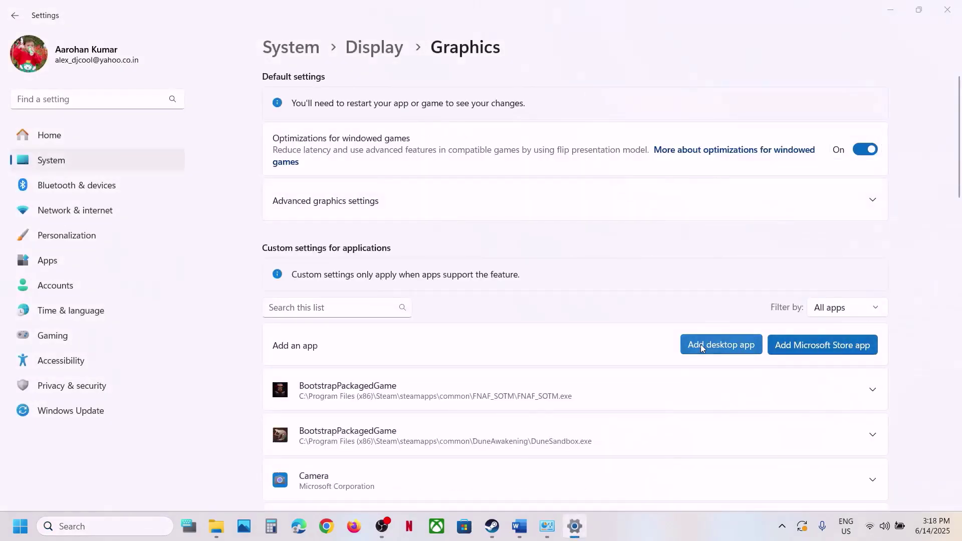
click(294, 34)
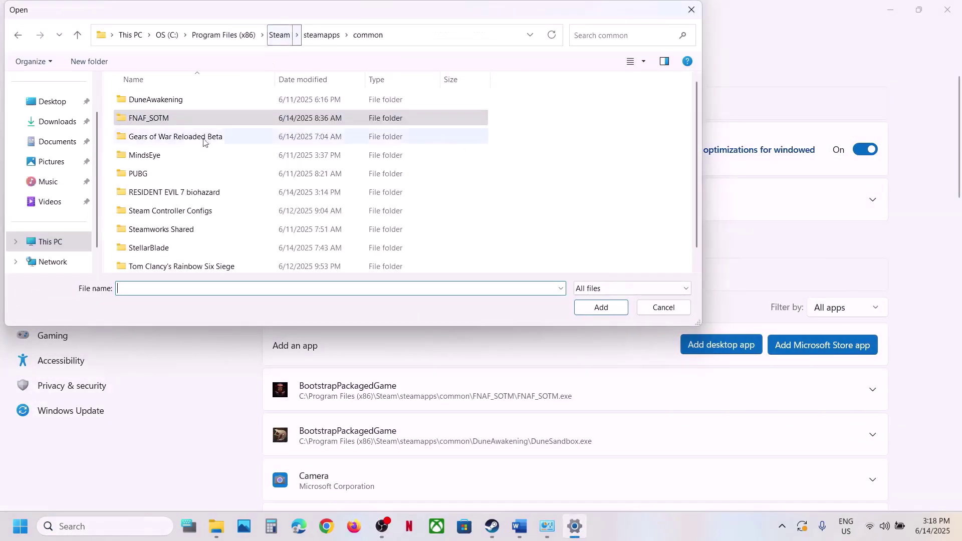
double_click(160, 194)
click(162, 142)
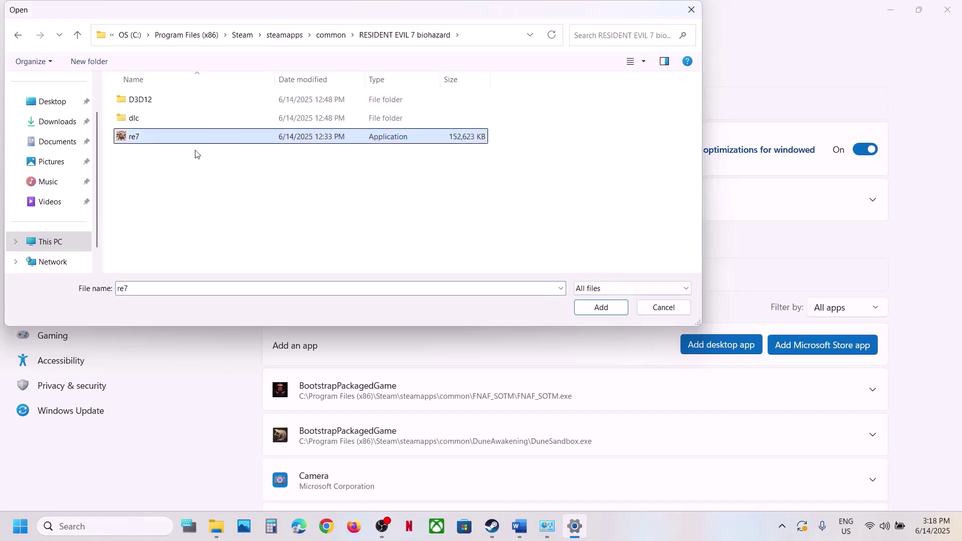
click(604, 312)
Step: Set the GPU preference for re7 to High Performance (NVIDIA GeForce RTX 3050 Laptop GPU) and close Settings
scroll(593, 336, down, 5)
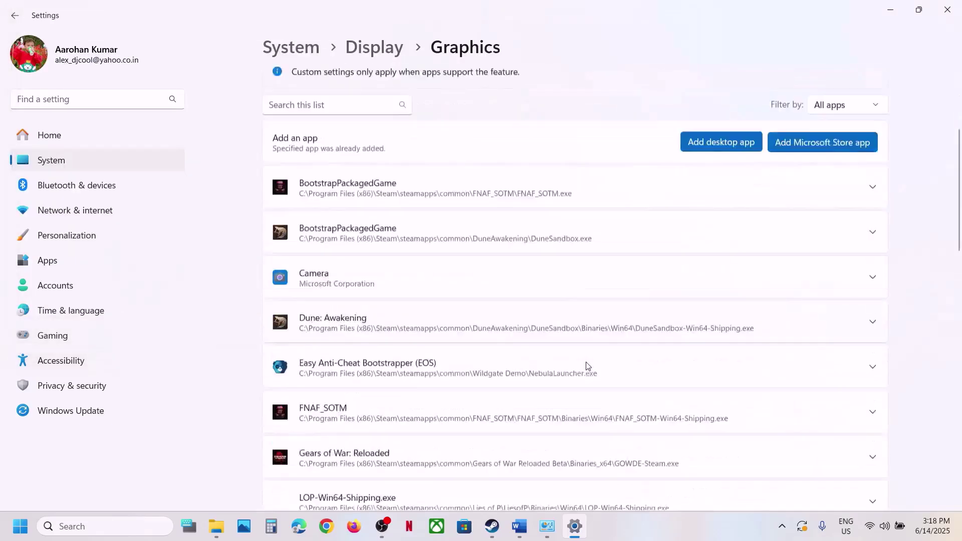
scroll(587, 366, down, 8)
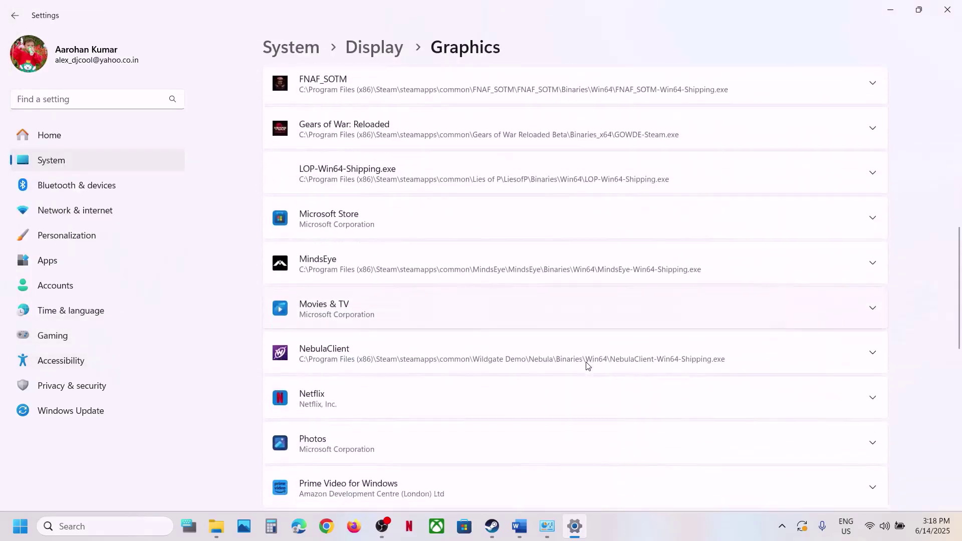
scroll(587, 366, down, 7)
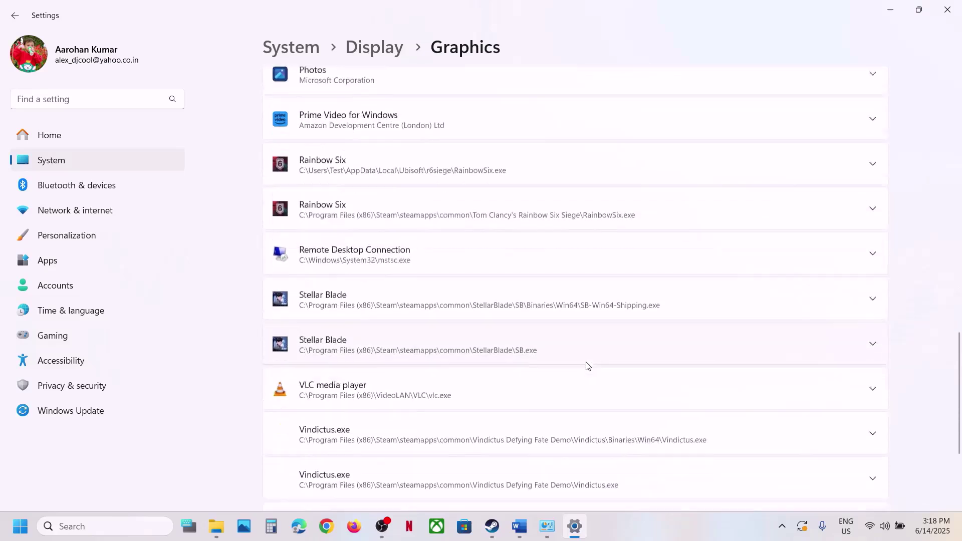
scroll(584, 367, down, 2)
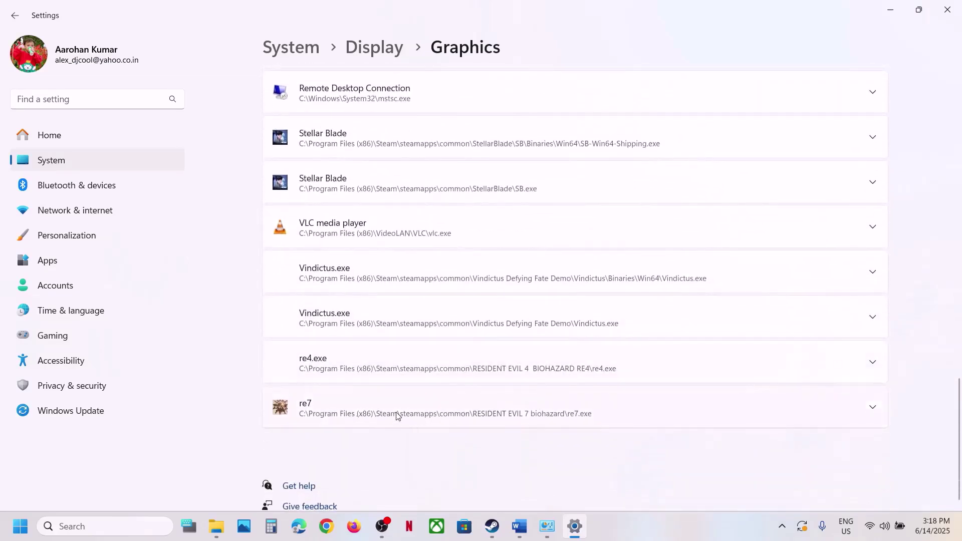
click(396, 416)
scroll(661, 354, down, 3)
click(790, 344)
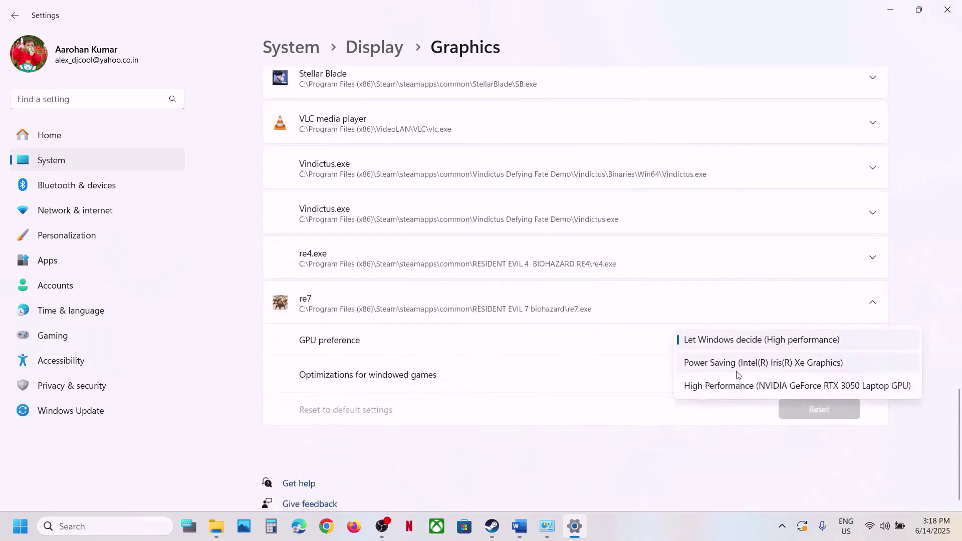
click(715, 387)
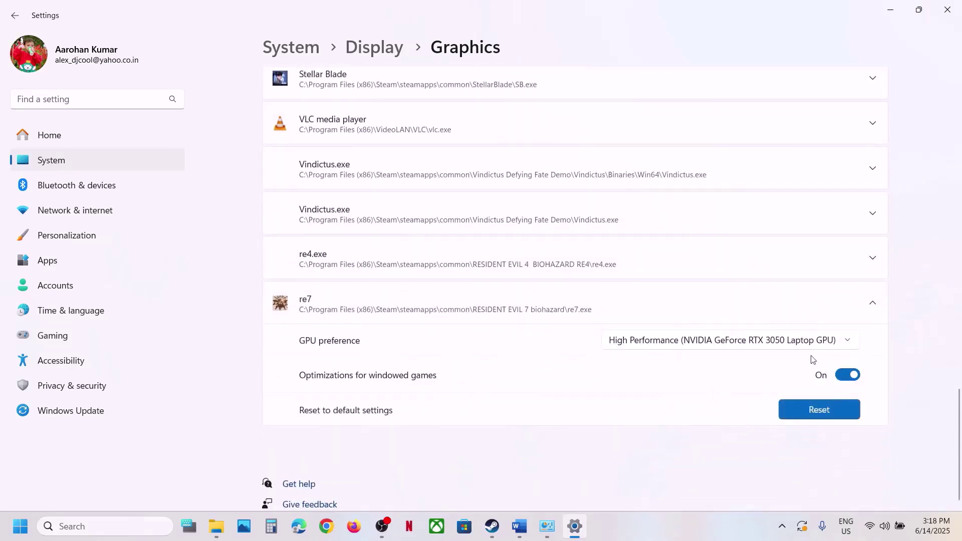
click(946, 11)
Step: Highlight "Roll back graphics driver" in step 10 of the notes, and open the NVIDIA driver link under step 8
scroll(431, 331, down, 4)
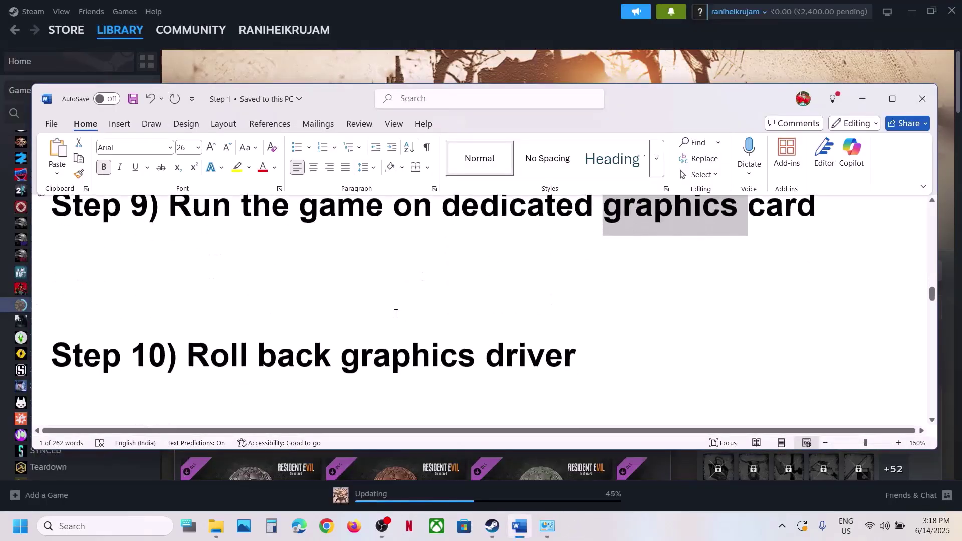
drag(188, 312, 576, 318)
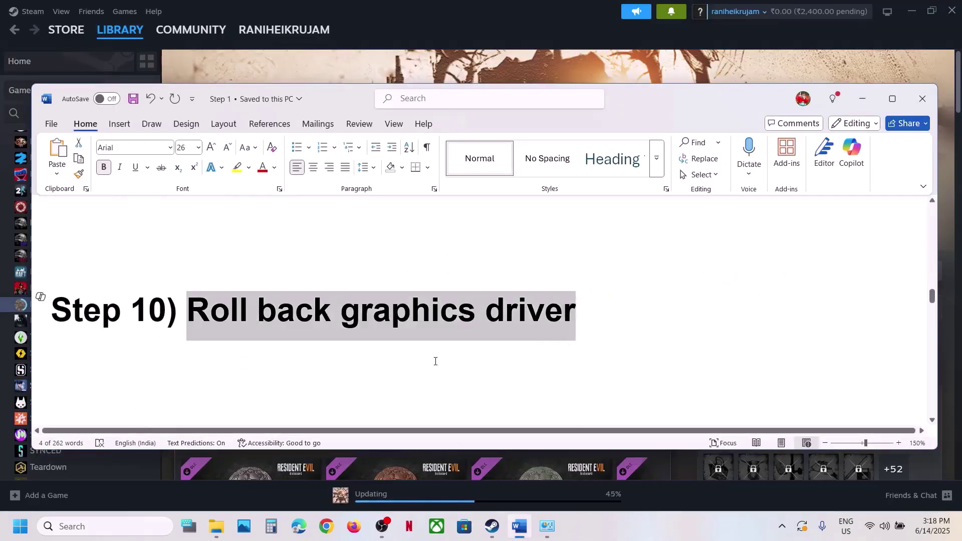
scroll(435, 357, up, 5)
scroll(435, 357, up, 4)
scroll(302, 378, down, 1)
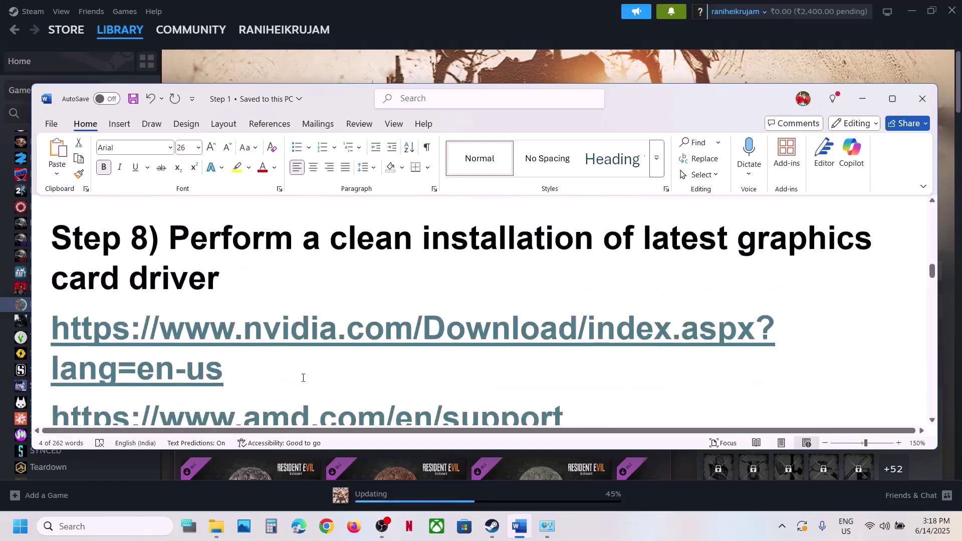
drag(251, 366, 86, 337)
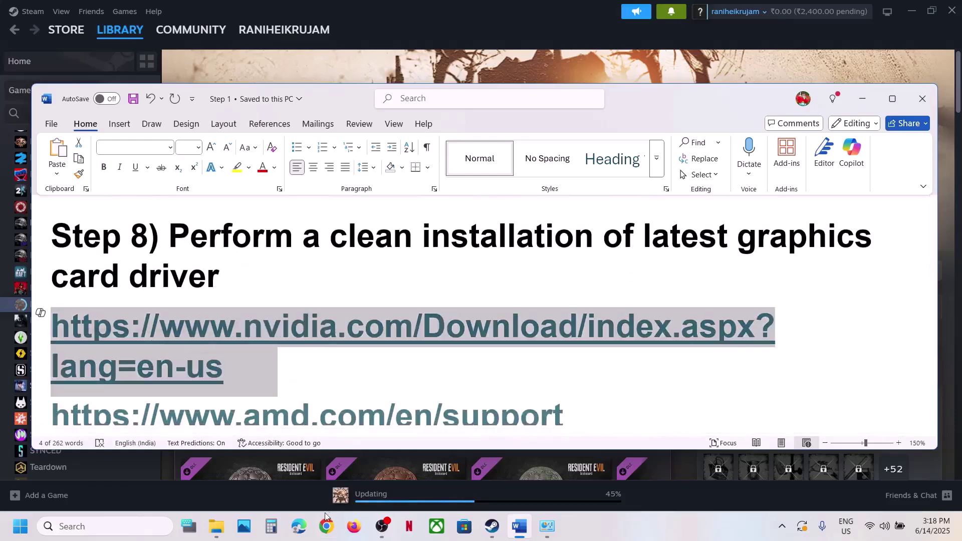
ctrl+click(295, 336)
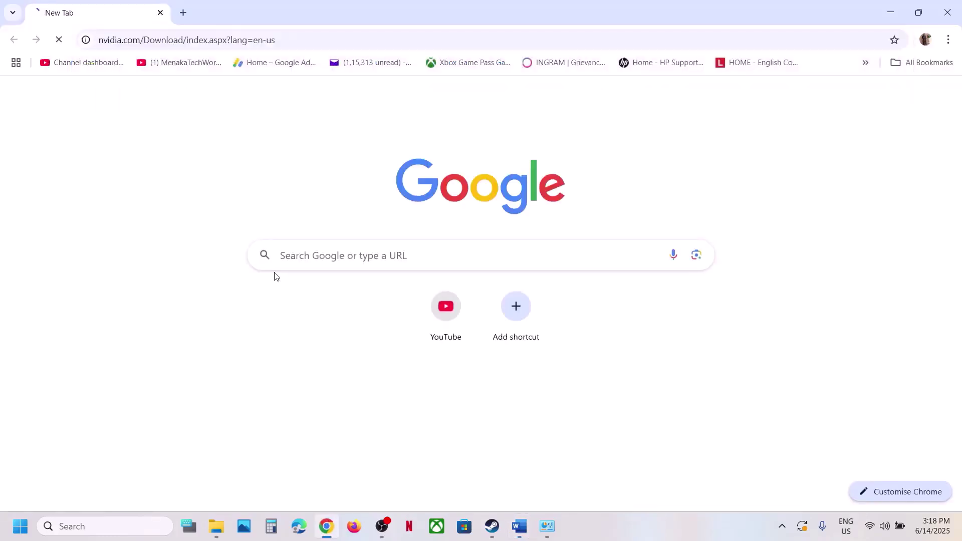
Step: Search for GeForce RTX 3050 Laptop GPU drivers on Windows 11 and expand the list of older driver versions
scroll(232, 305, down, 3)
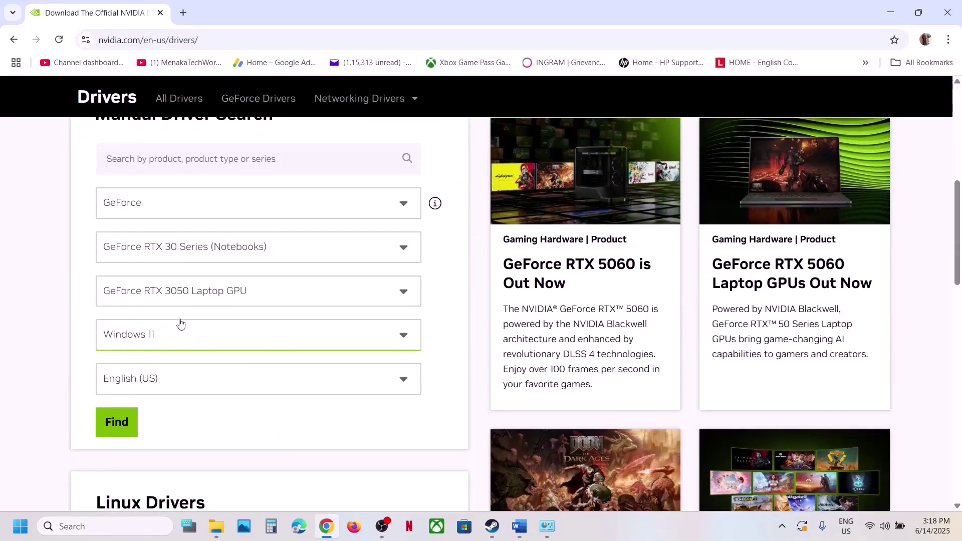
click(117, 422)
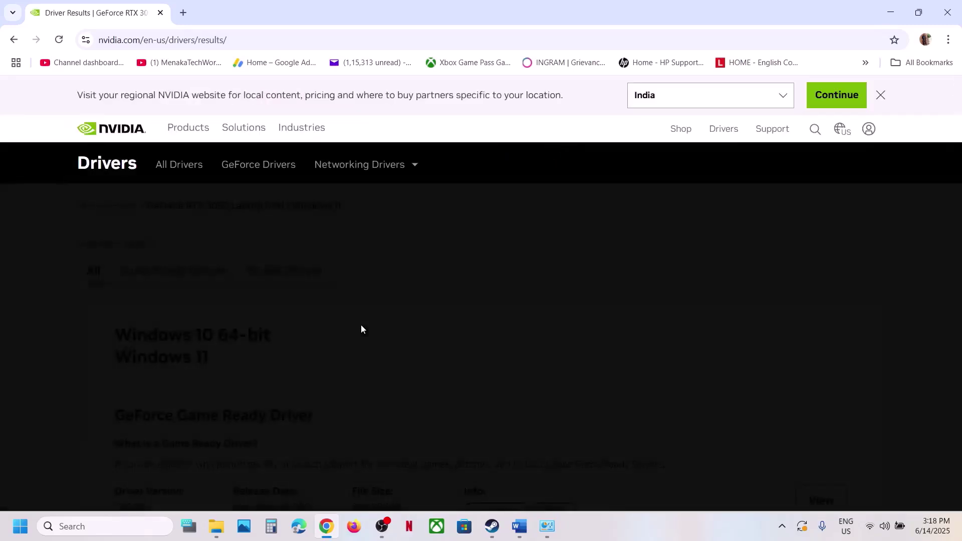
scroll(236, 364, down, 2)
scroll(239, 364, down, 5)
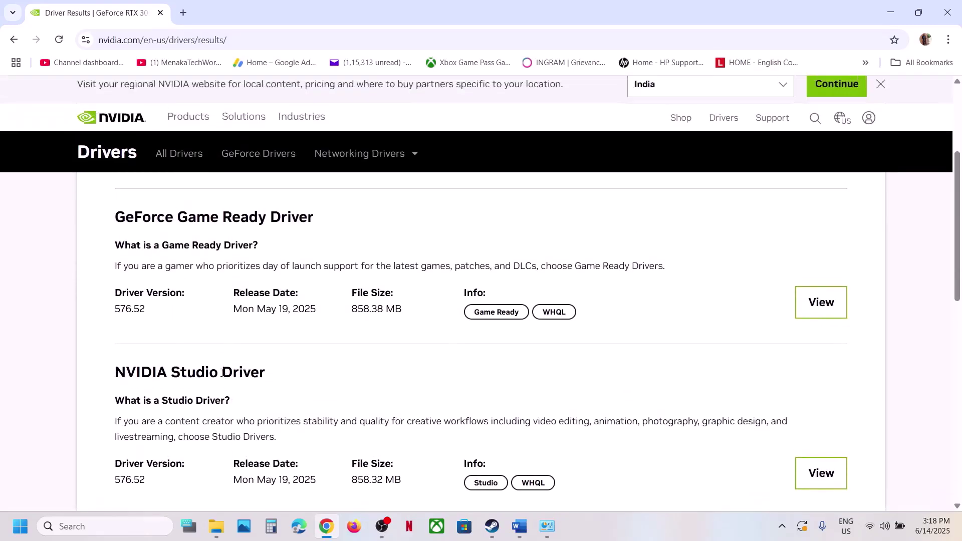
click(147, 245)
scroll(165, 251, down, 2)
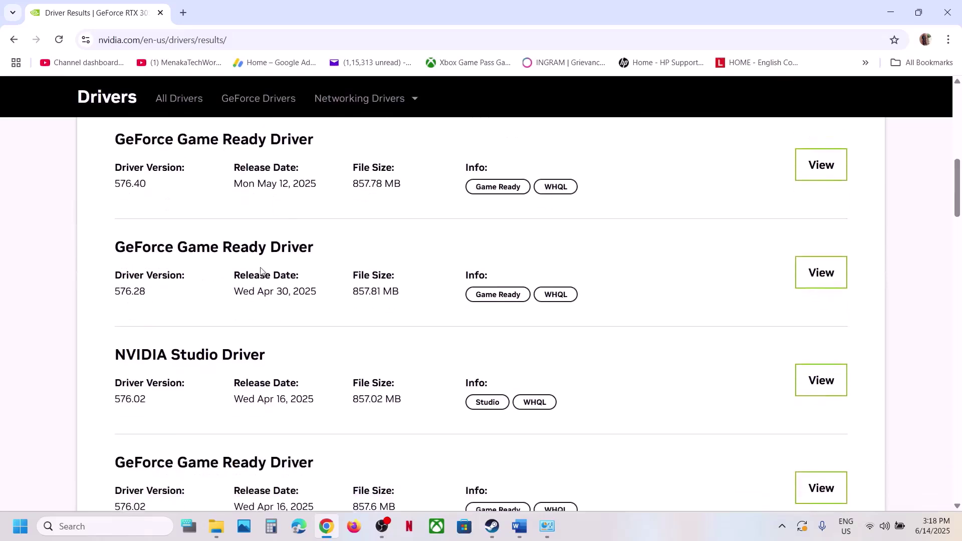
Step: Compare the latest 576.52 Game Ready driver with the older Game Ready and Studio versions in the NVIDIA results
scroll(239, 303, up, 10)
scroll(239, 303, down, 3)
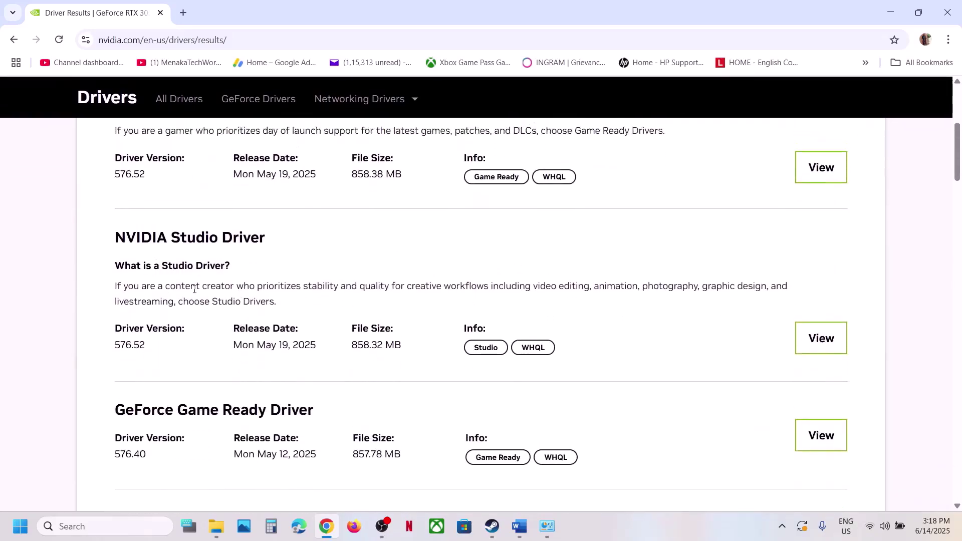
scroll(202, 286, up, 2)
drag(108, 292, 153, 290)
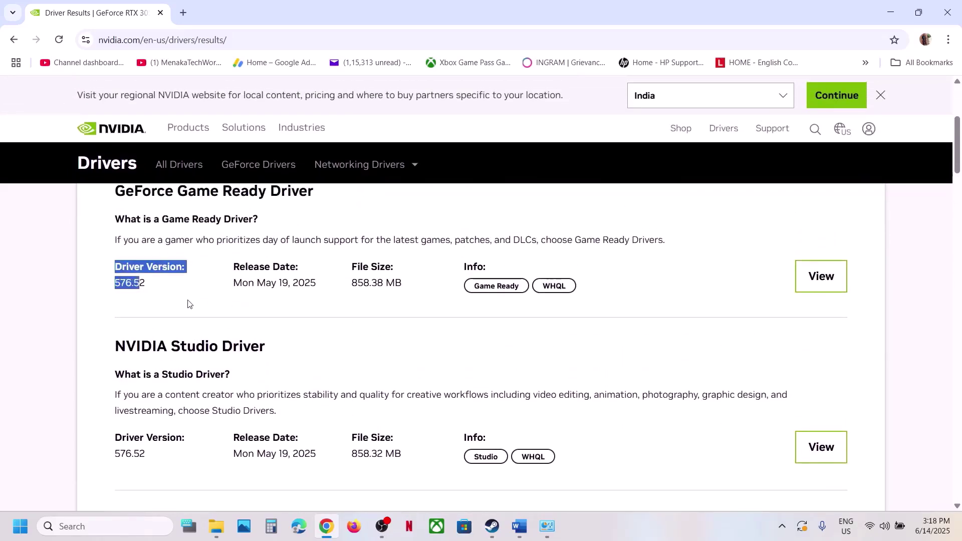
scroll(191, 304, down, 8)
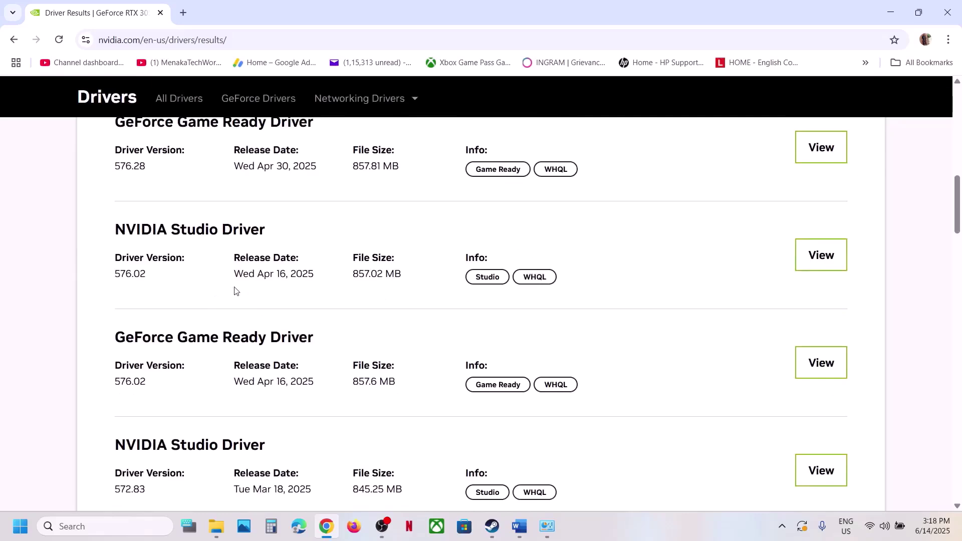
scroll(235, 290, up, 1)
scroll(235, 290, down, 3)
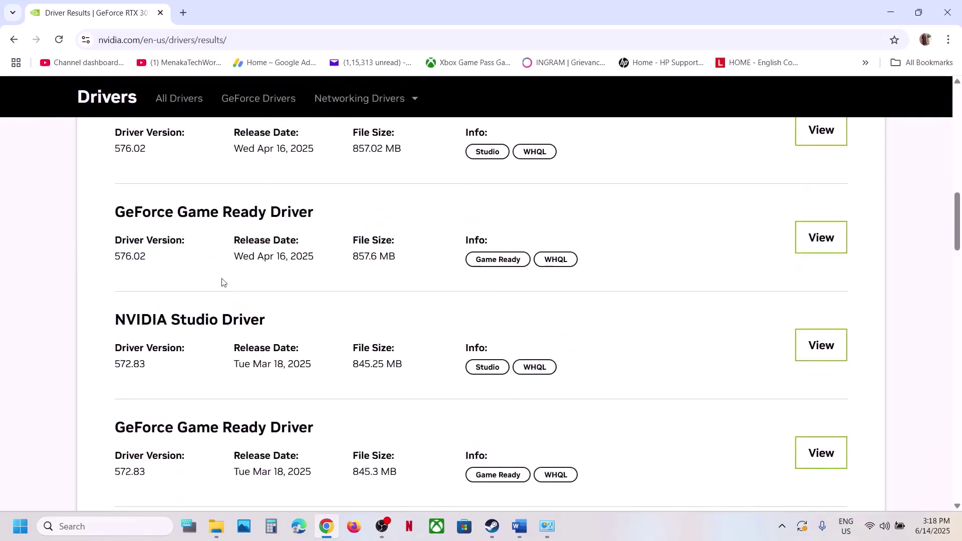
scroll(131, 271, down, 3)
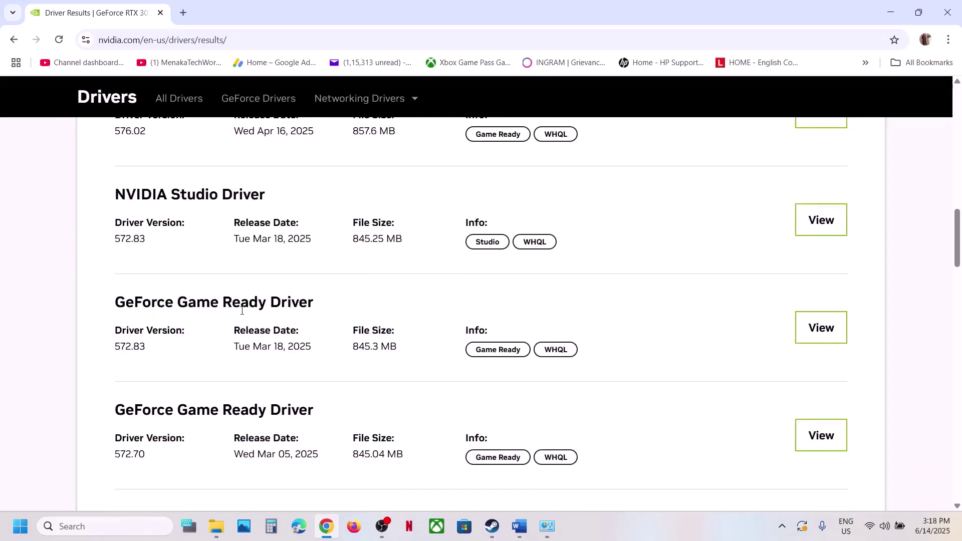
scroll(242, 311, down, 3)
scroll(242, 310, up, 8)
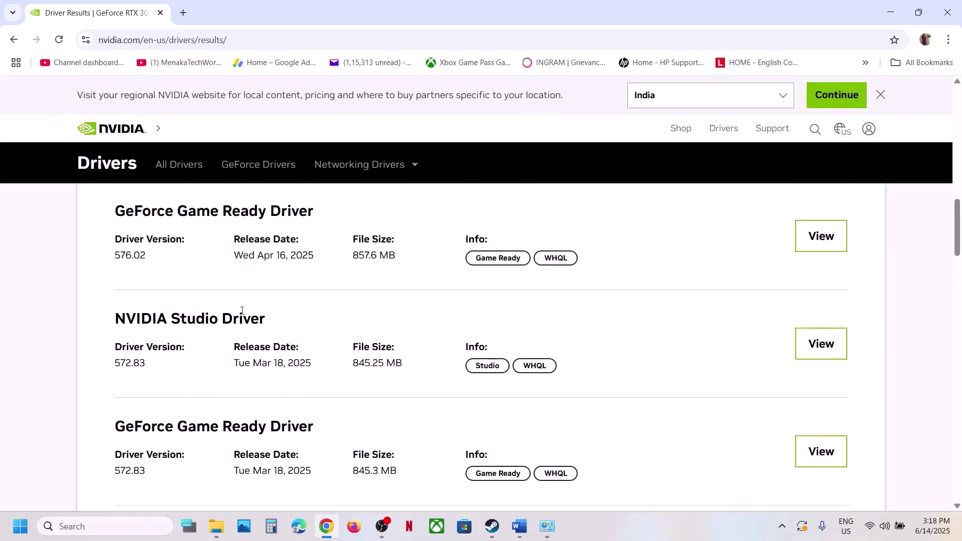
scroll(221, 315, up, 2)
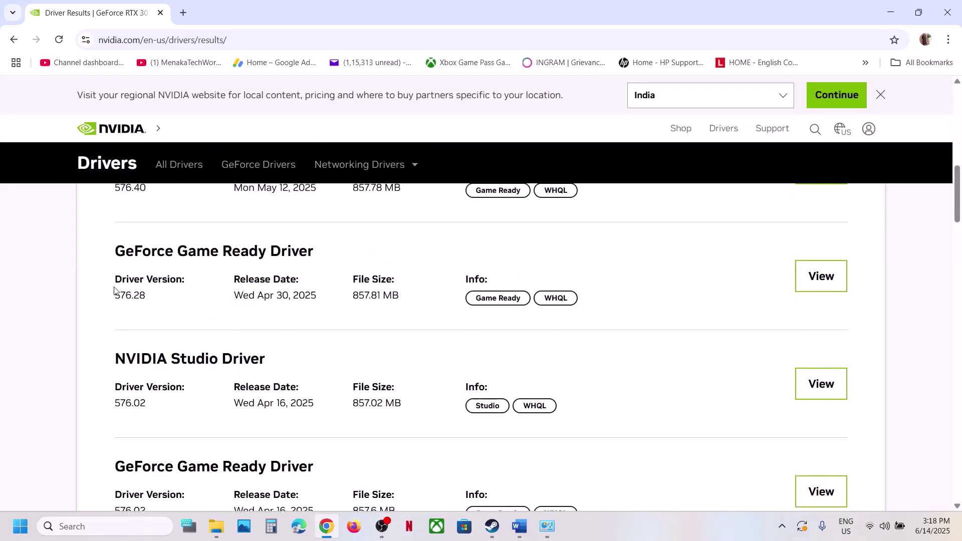
Step: Review the older GeForce driver entries back to late 2024 and highlight Game Ready version 566.36
drag(125, 251, 257, 249)
drag(109, 303, 182, 296)
scroll(215, 314, down, 10)
scroll(251, 347, up, 2)
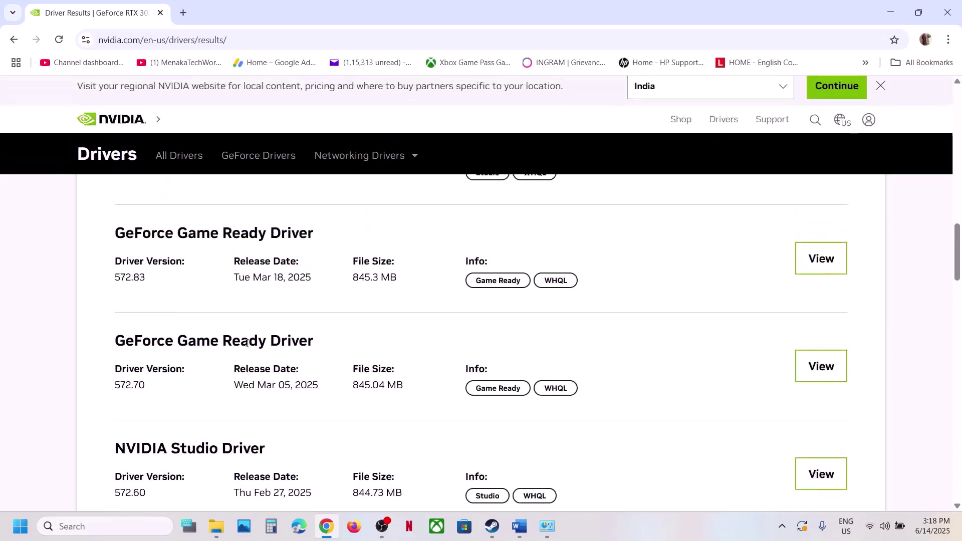
scroll(226, 315, down, 10)
scroll(227, 315, down, 3)
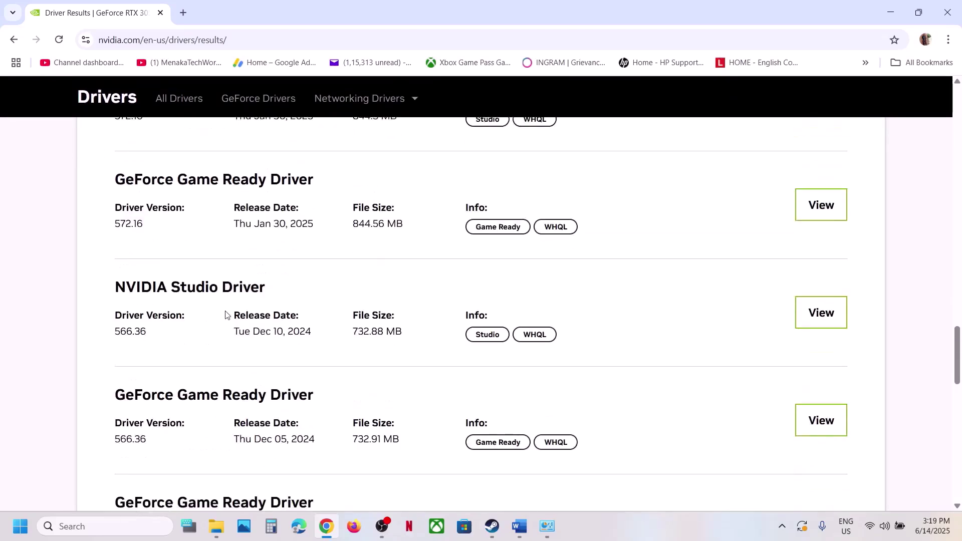
scroll(123, 351, up, 2)
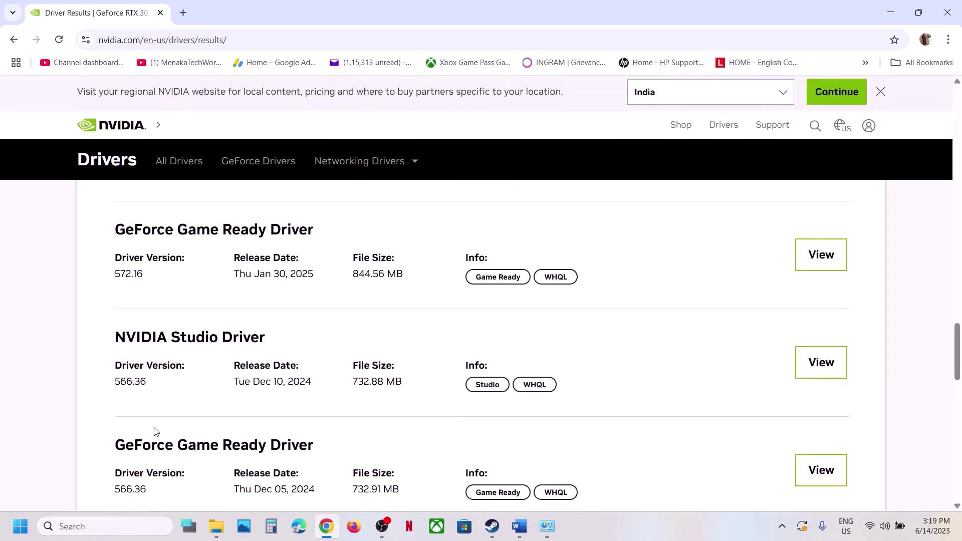
scroll(153, 326, down, 6)
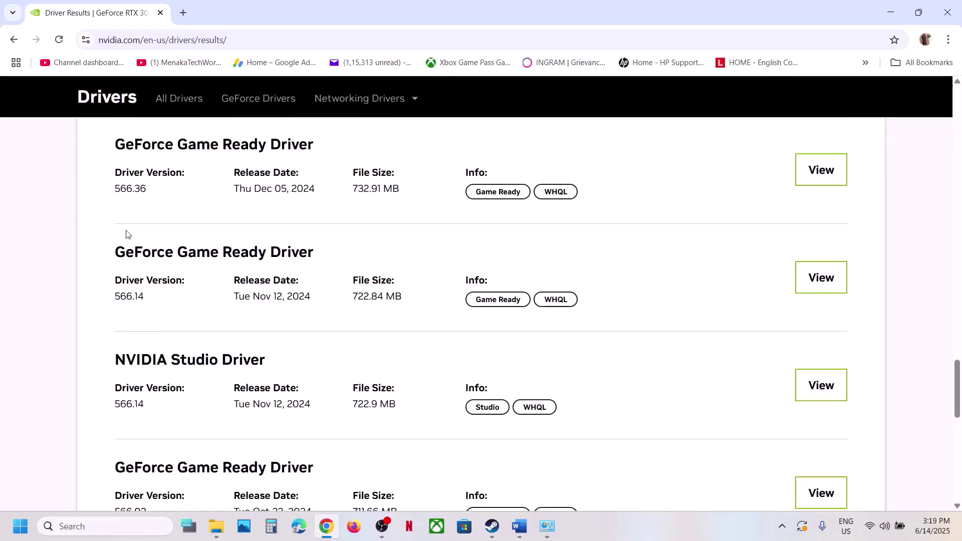
scroll(126, 234, up, 2)
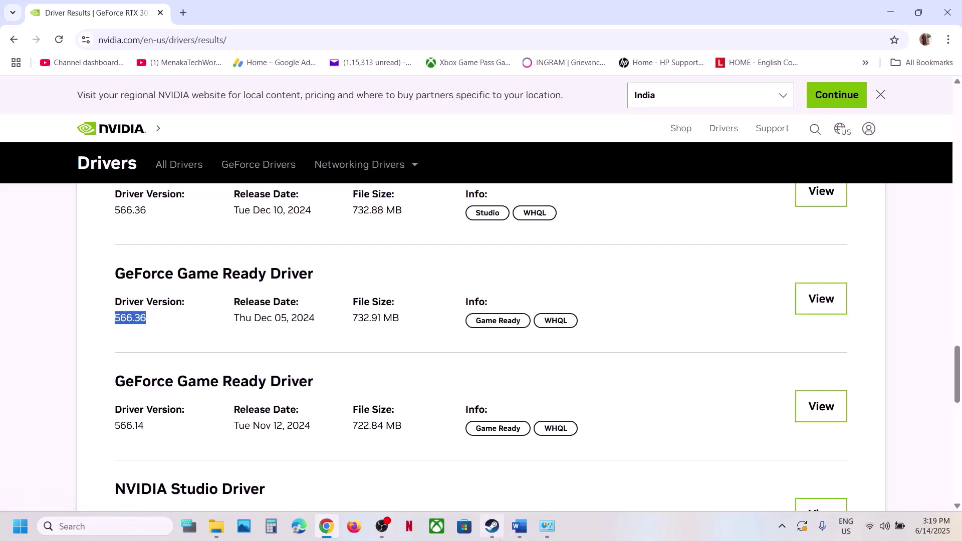
Step: Switch to the Word notes and read on from step 8 to step 11, "Verify the game files"
click(492, 526)
click(483, 443)
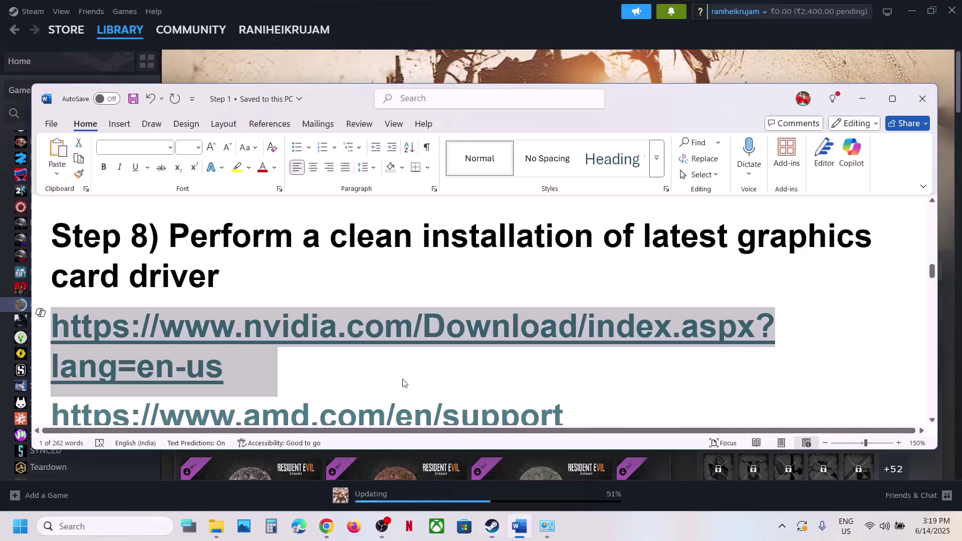
scroll(406, 381, down, 5)
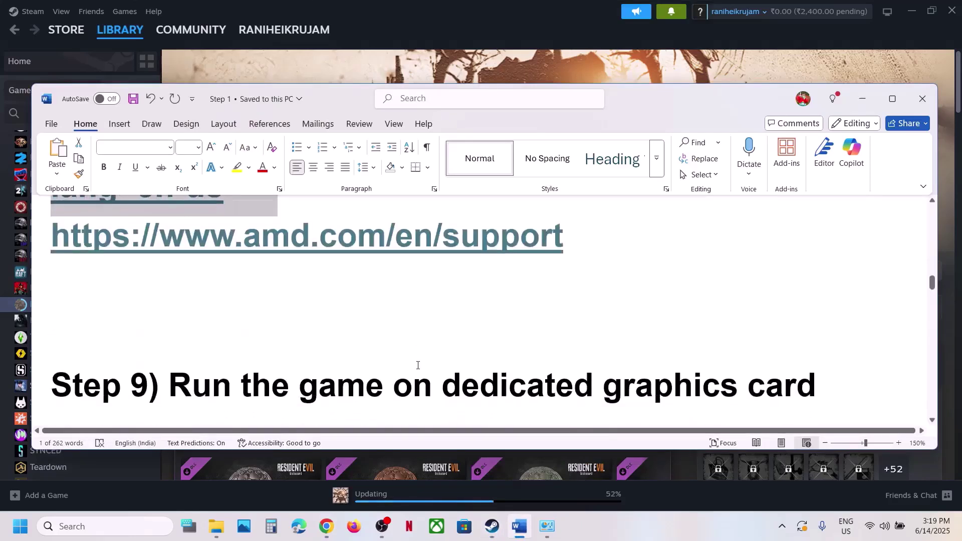
scroll(417, 365, down, 3)
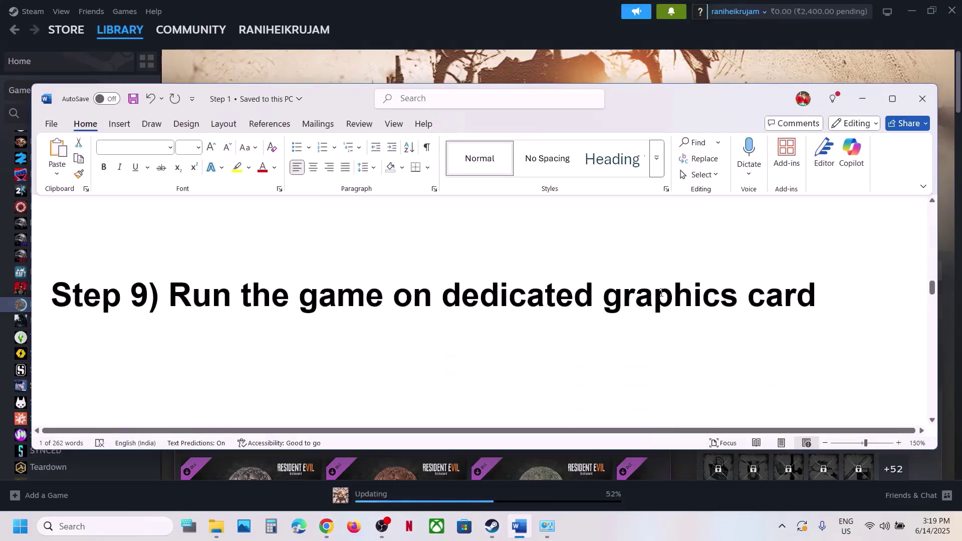
scroll(458, 337, down, 10)
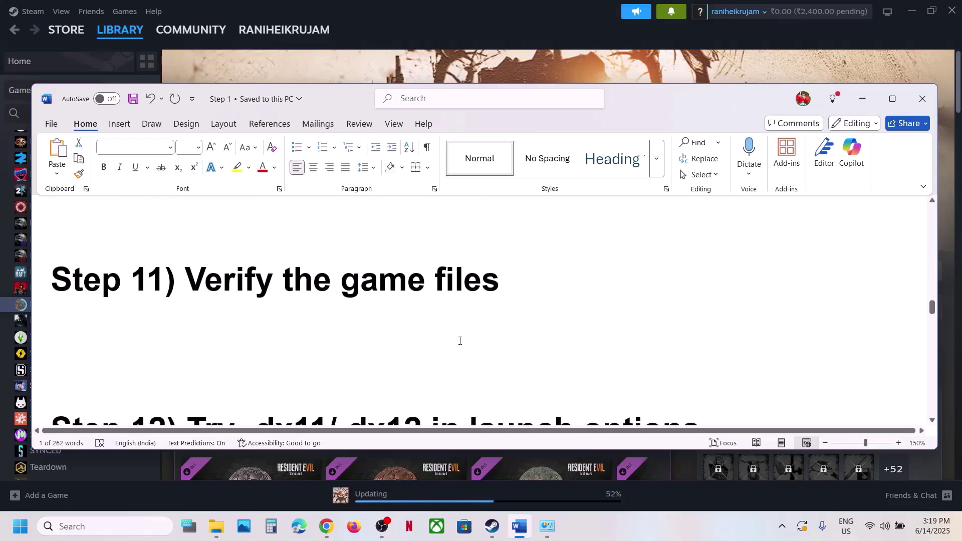
scroll(461, 339, up, 3)
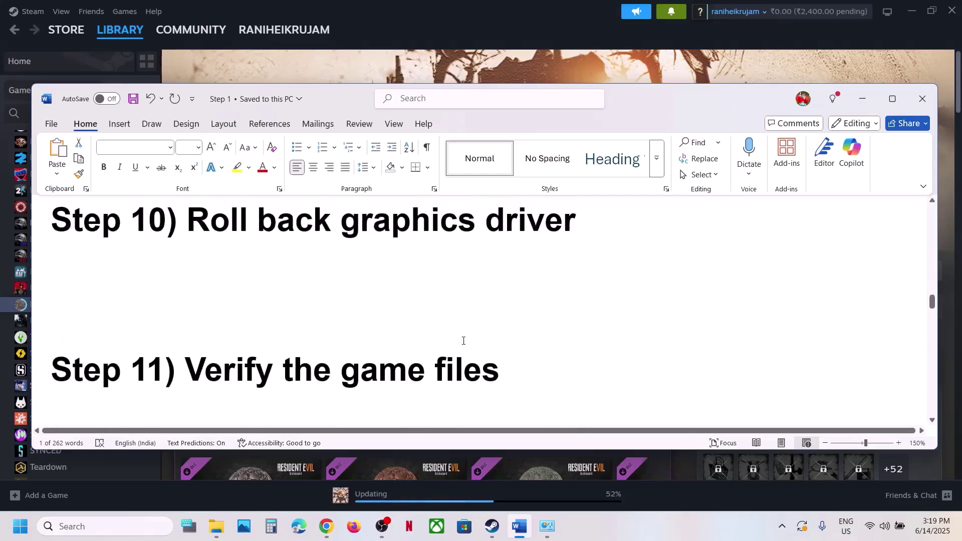
Step: In Steam, view the Installed Files properties of Resident Evil 7 Biohazard with the file integrity verification option, and close them
click(374, 67)
scroll(134, 370, up, 1)
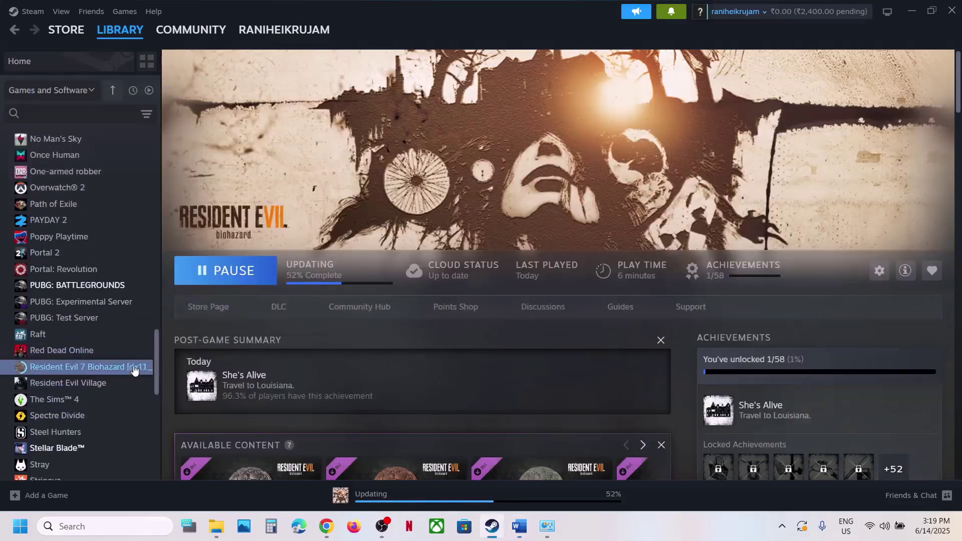
right_click(109, 370)
click(141, 462)
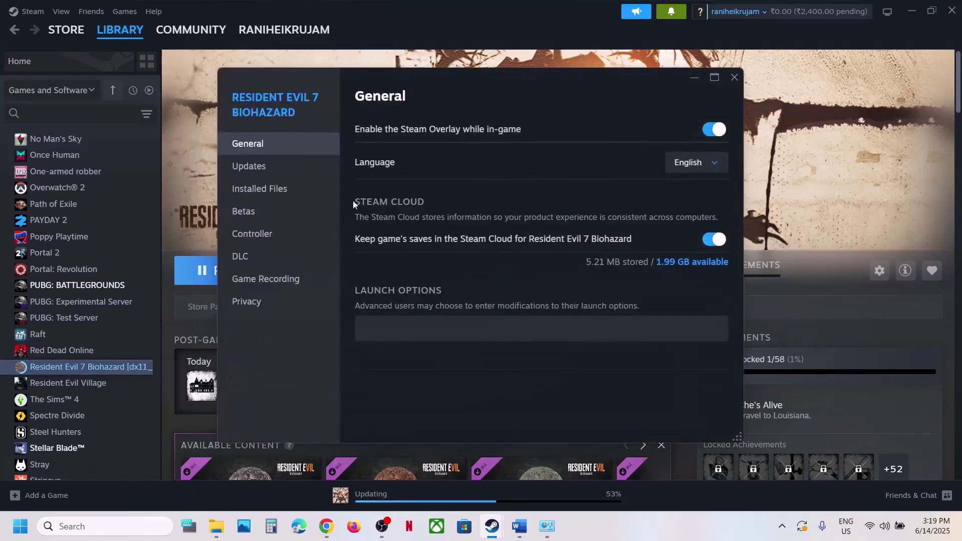
click(258, 189)
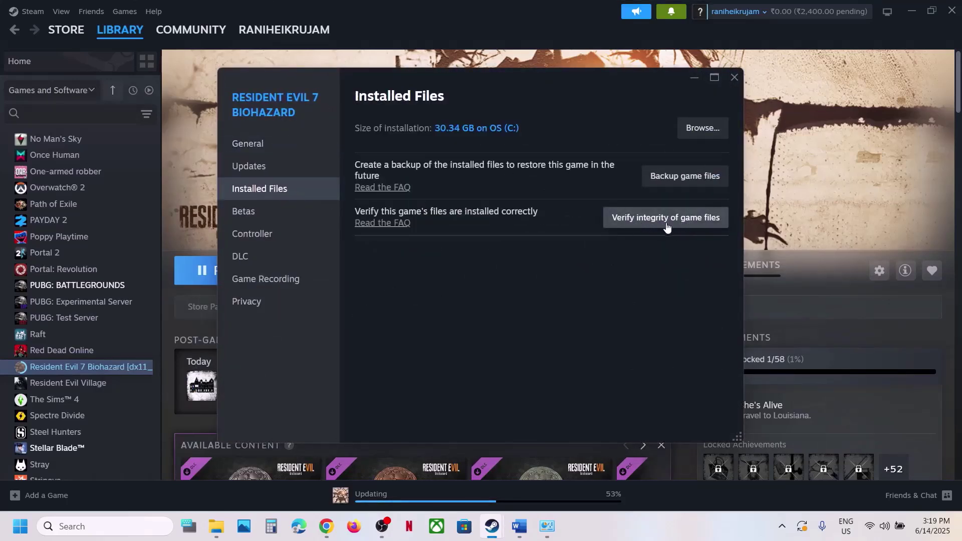
click(733, 78)
Step: Check step 12 in the notes and try -dx11 as the launch option for Resident Evil 7 Biohazard in Steam
click(518, 526)
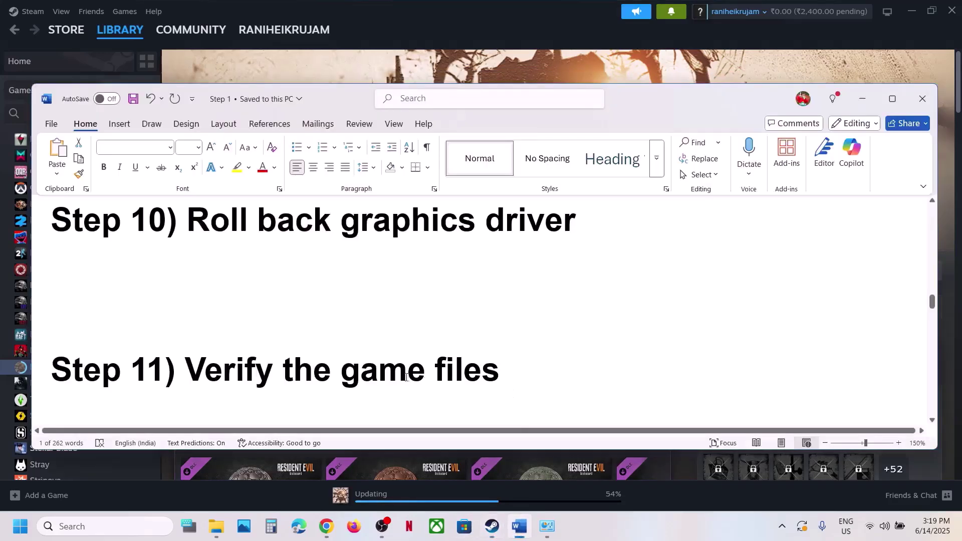
scroll(406, 377, down, 4)
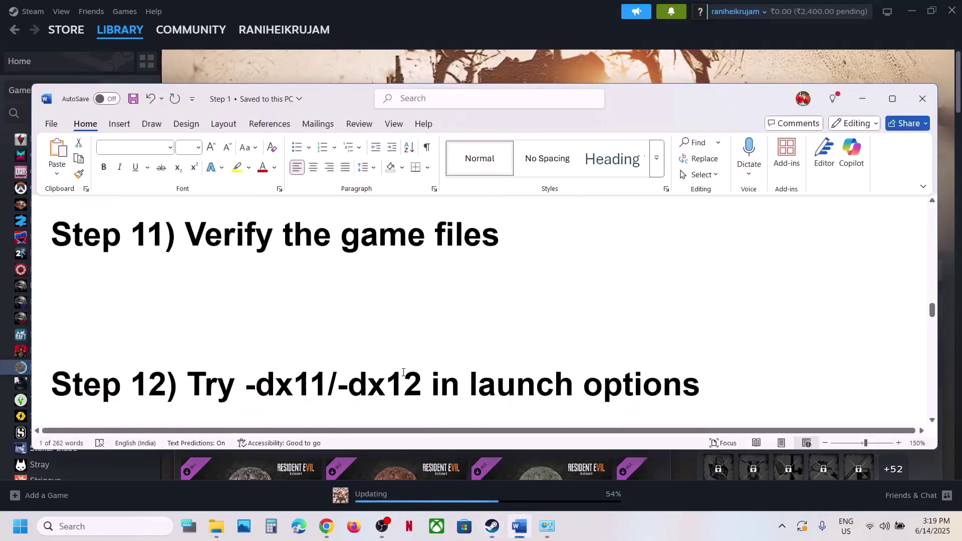
click(338, 62)
right_click(47, 366)
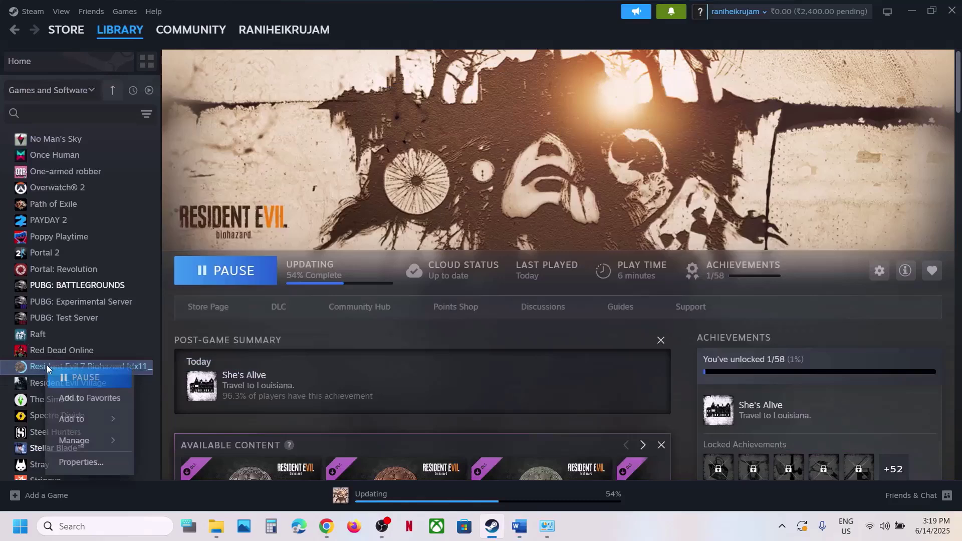
click(81, 461)
click(398, 326)
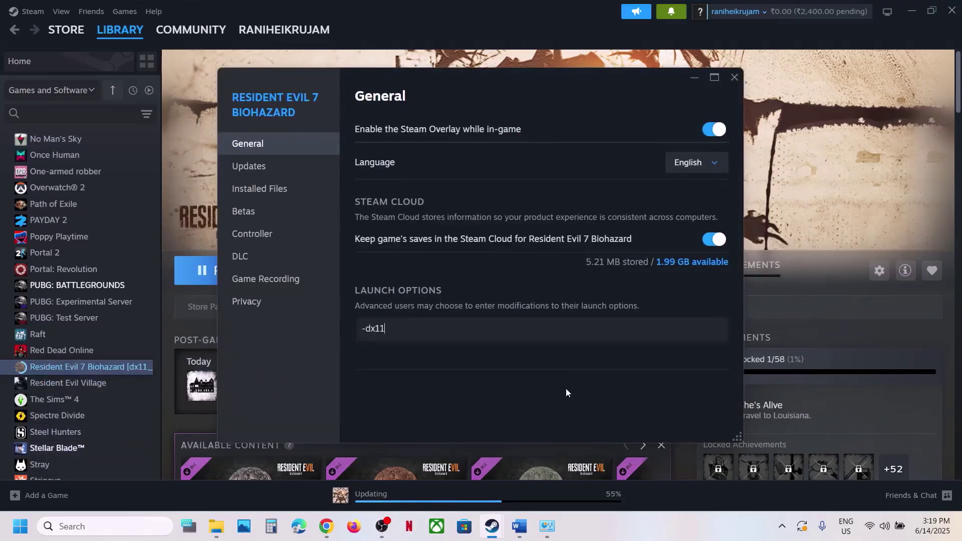
click(553, 410)
Step: Try -dx12 as the game's launch option, clear the launch options again, and close the properties
click(476, 335)
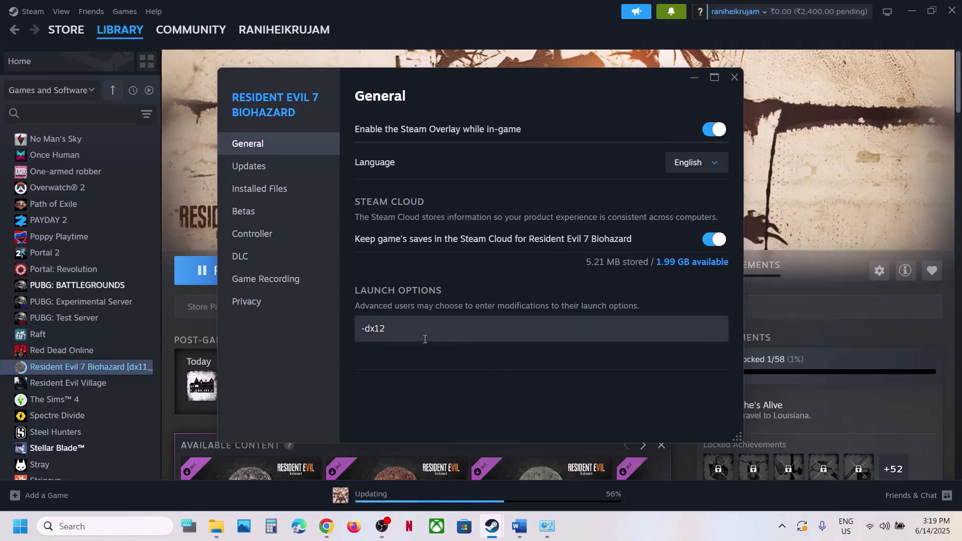
drag(423, 333, 253, 335)
key(BackSpace)
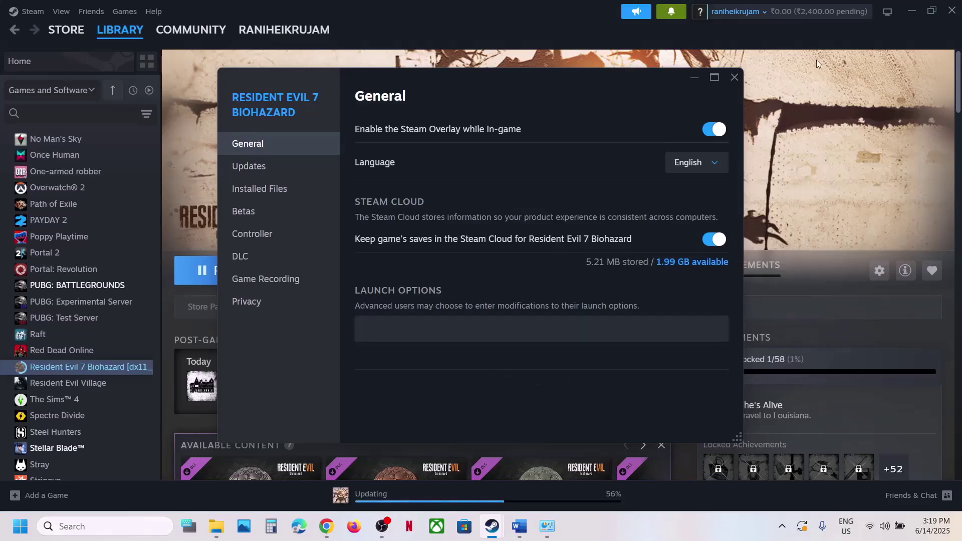
click(732, 76)
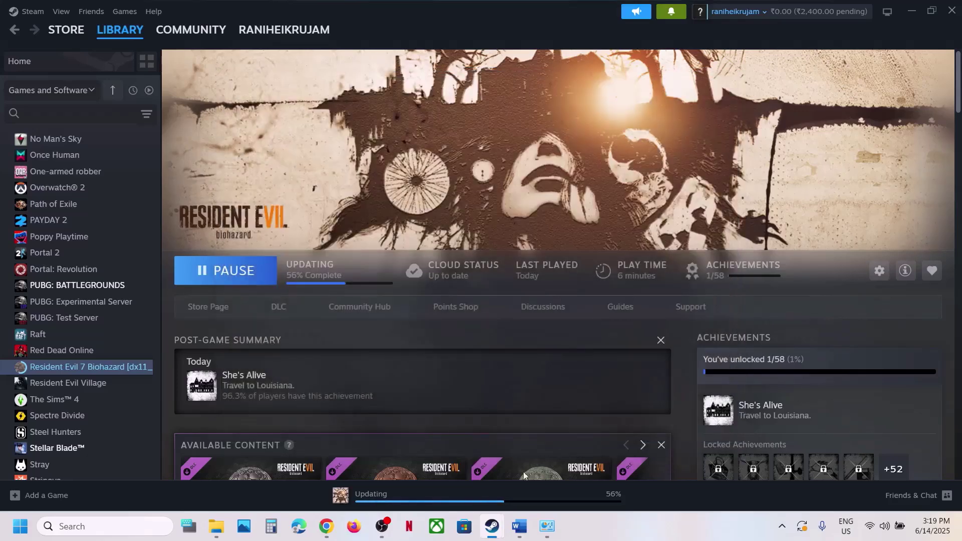
Step: Read step 13 in the notes, check the pending cumulative update in the Windows Update settings, and close Settings
click(519, 527)
scroll(435, 322, down, 5)
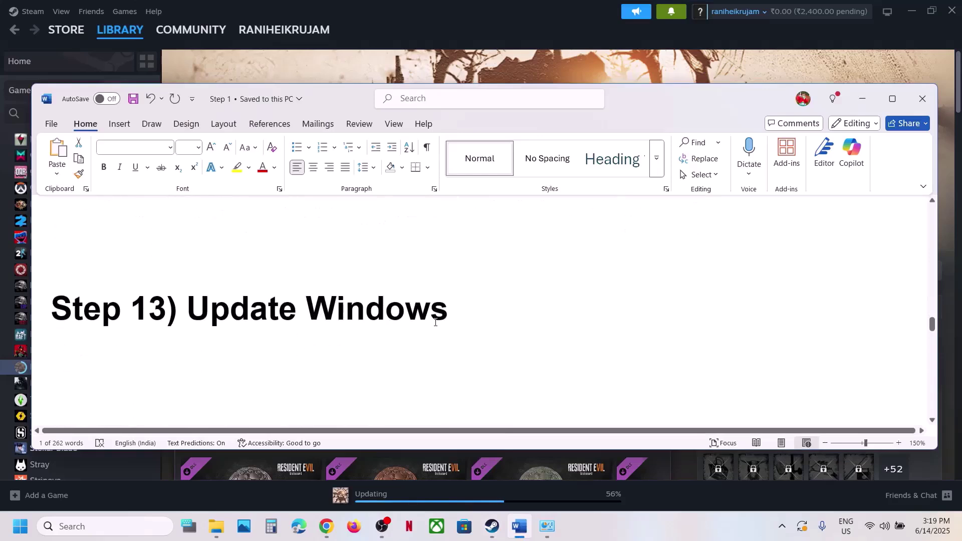
click(434, 73)
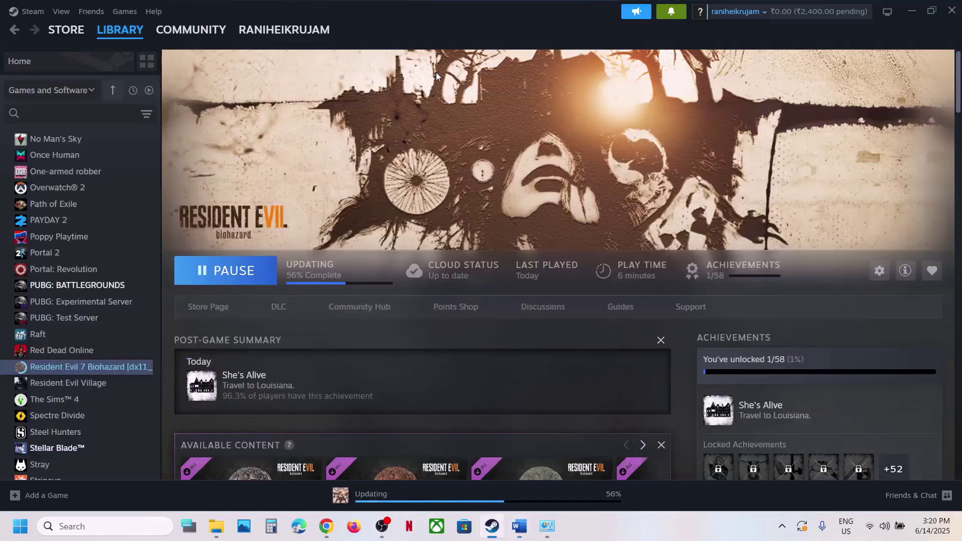
key(super+i)
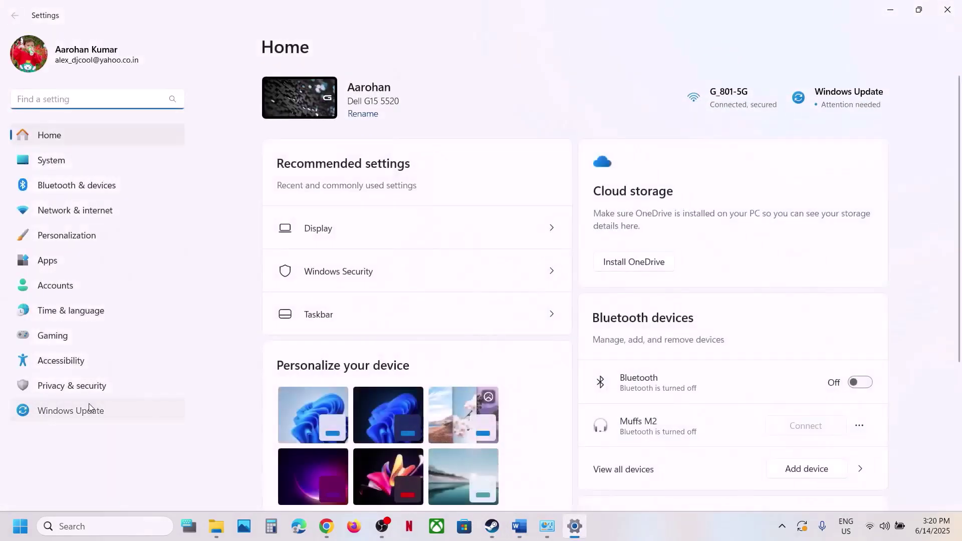
click(89, 407)
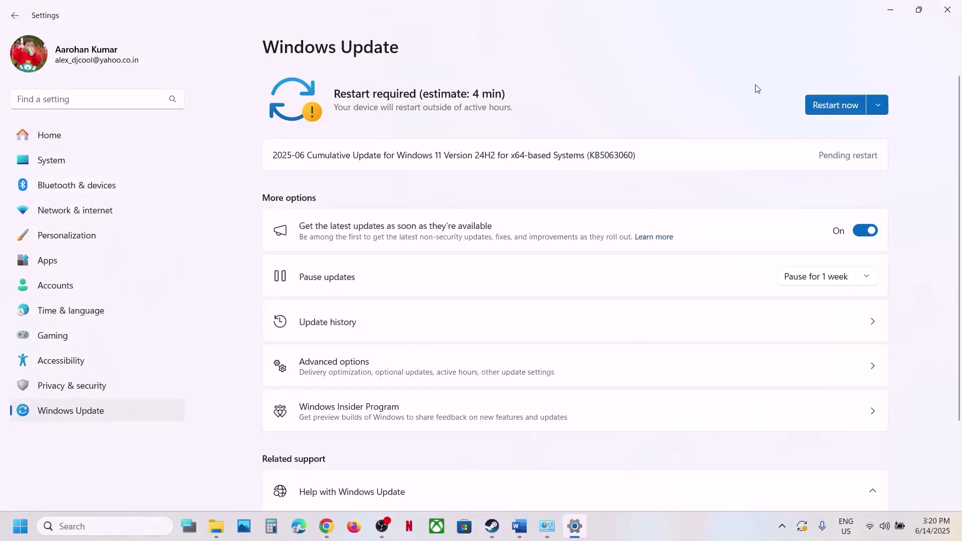
drag(546, 151, 646, 151)
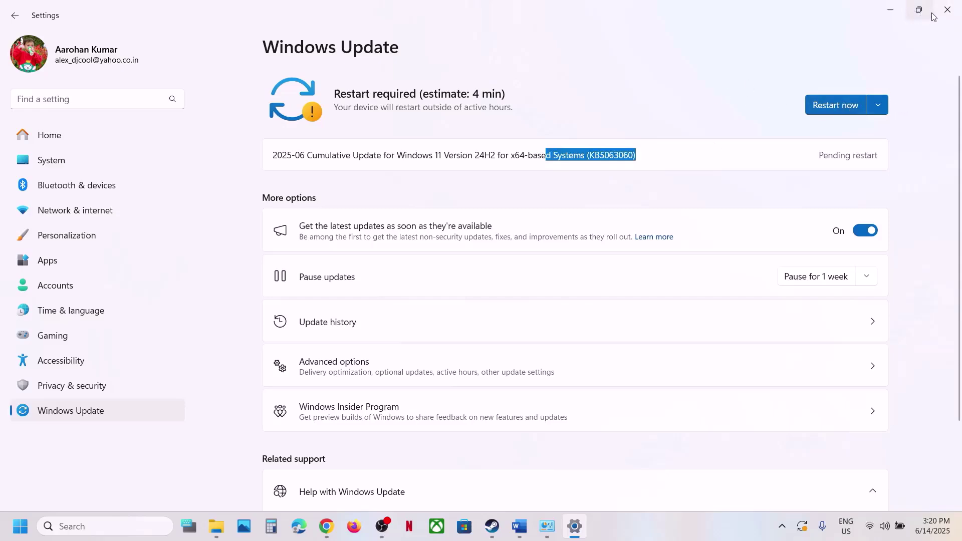
click(947, 9)
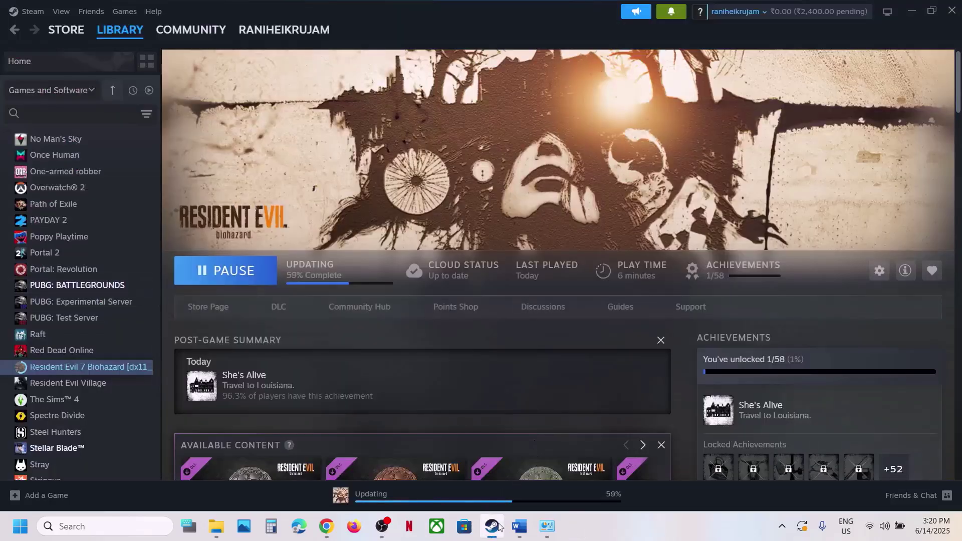
Step: Copy the Microsoft Visual C++ redistributable link under step 14 of the Word notes
click(520, 526)
scroll(434, 286, down, 3)
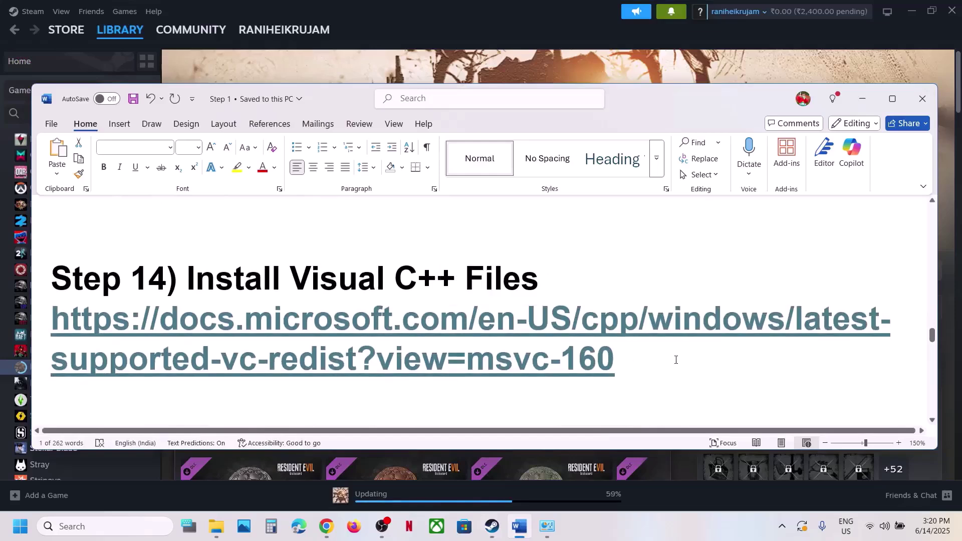
drag(301, 321, 661, 386)
key(ctrl+c)
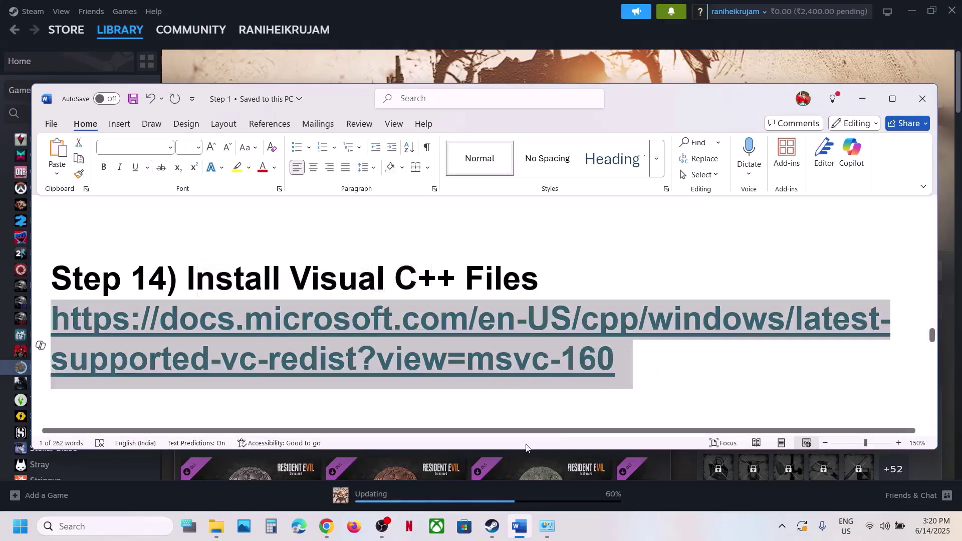
Step: Switch to Chrome, open the copied Microsoft link in a new tab and find the latest Visual C++ Redistributable download table
click(327, 527)
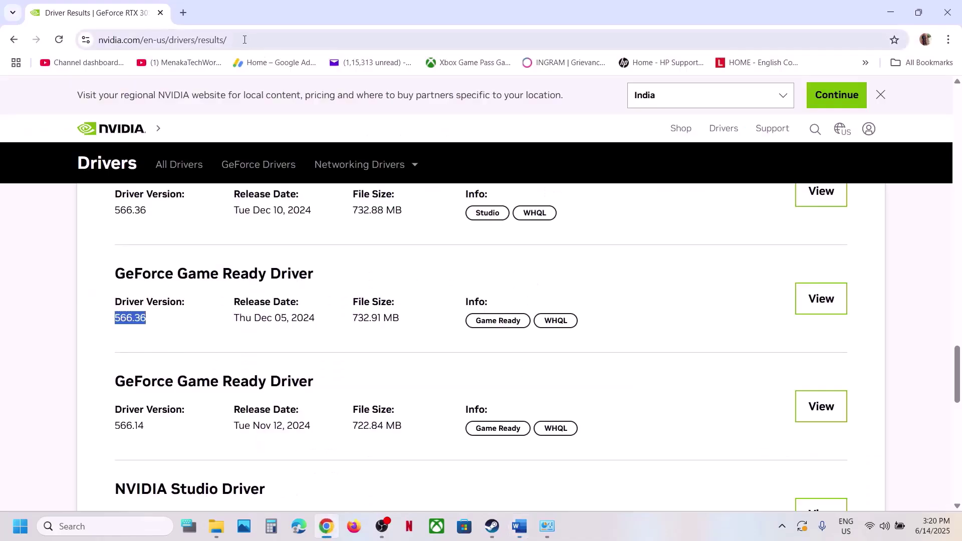
click(180, 13)
key(ctrl+v)
key(Return)
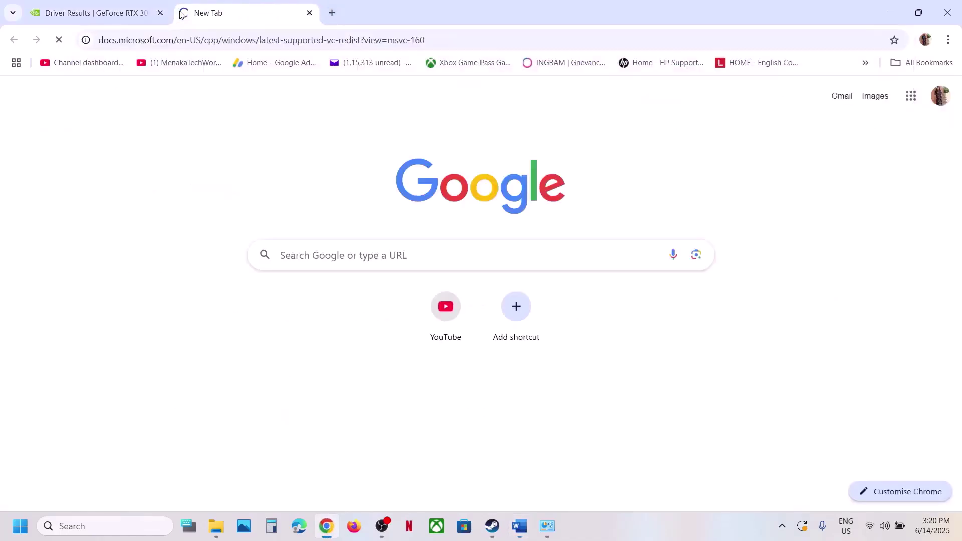
scroll(341, 215, down, 5)
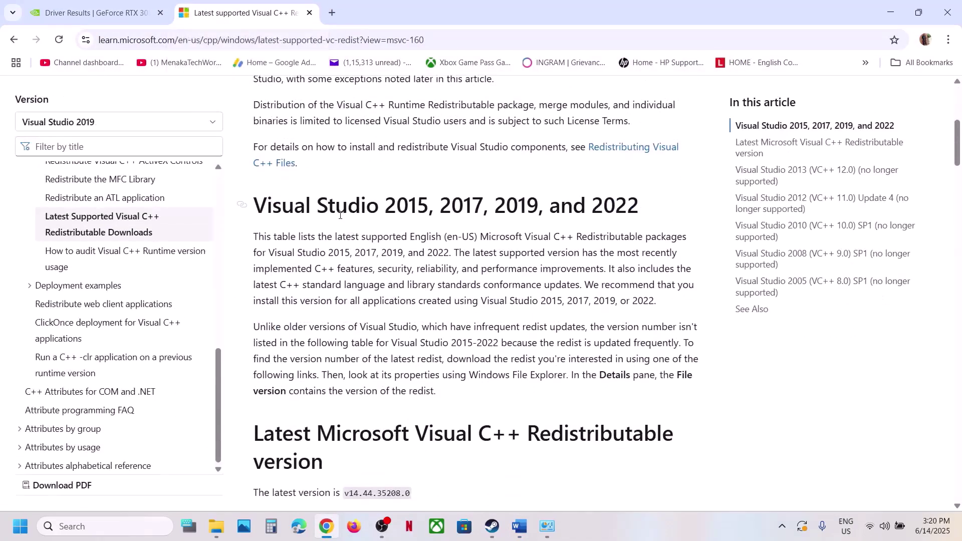
drag(340, 214, 485, 213)
scroll(365, 371, down, 7)
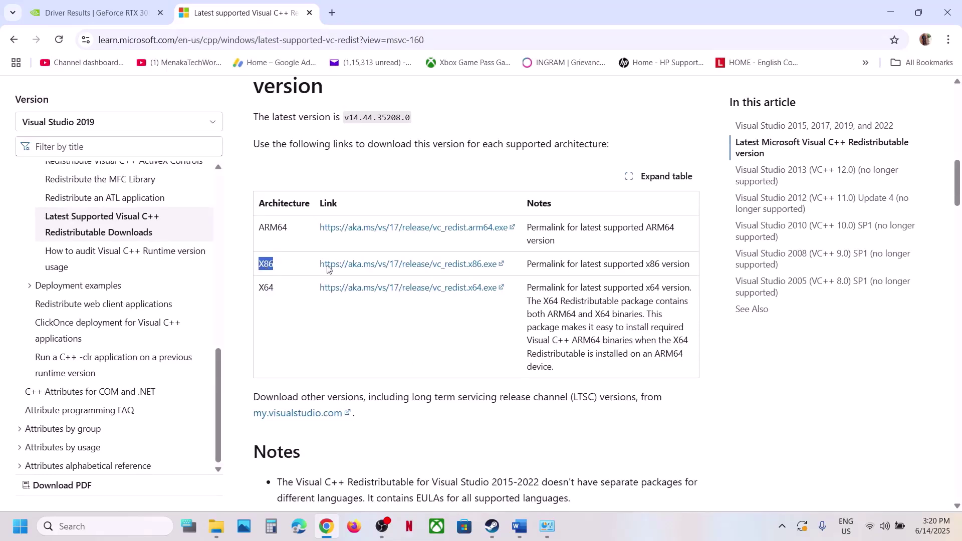
Step: Download the X86 Visual C++ redistributable, run it, and start its repair with administrator permission
click(396, 264)
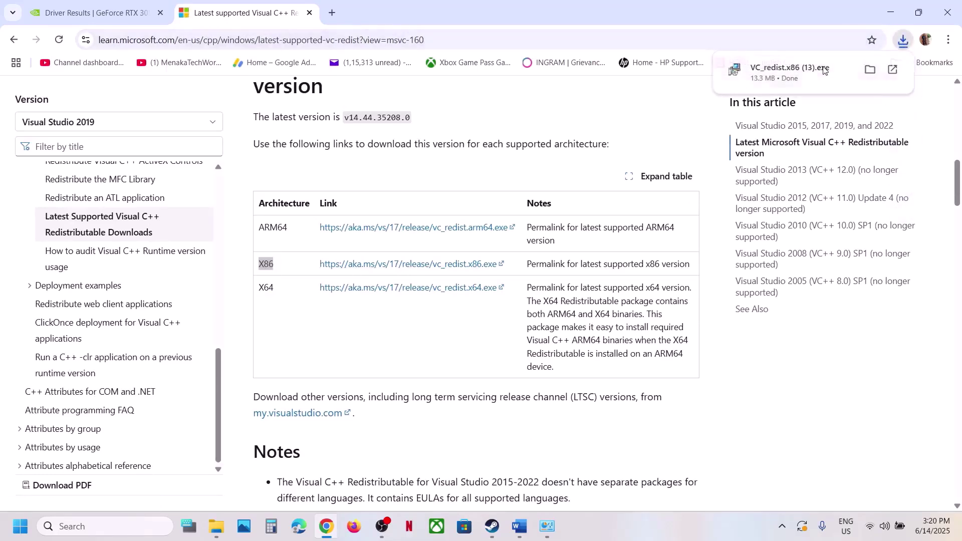
click(824, 70)
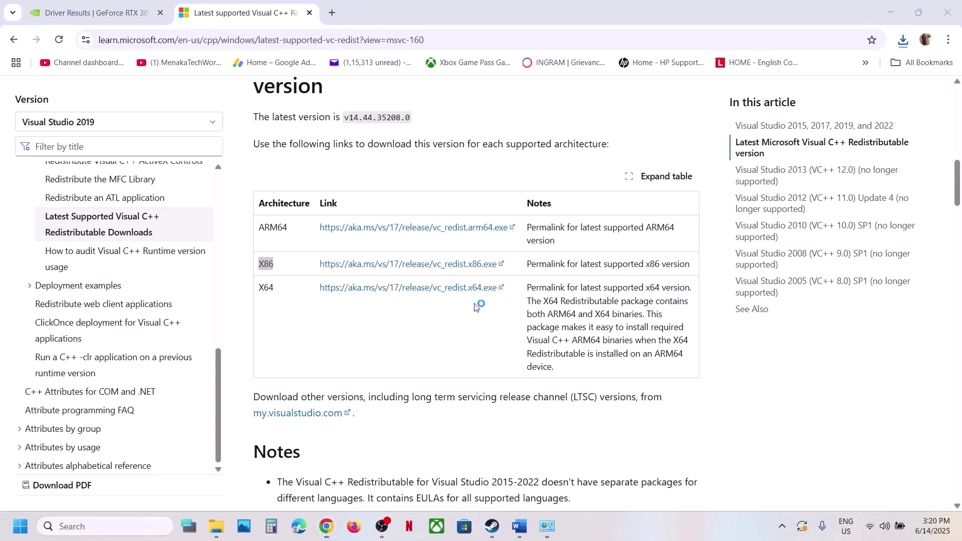
click(494, 331)
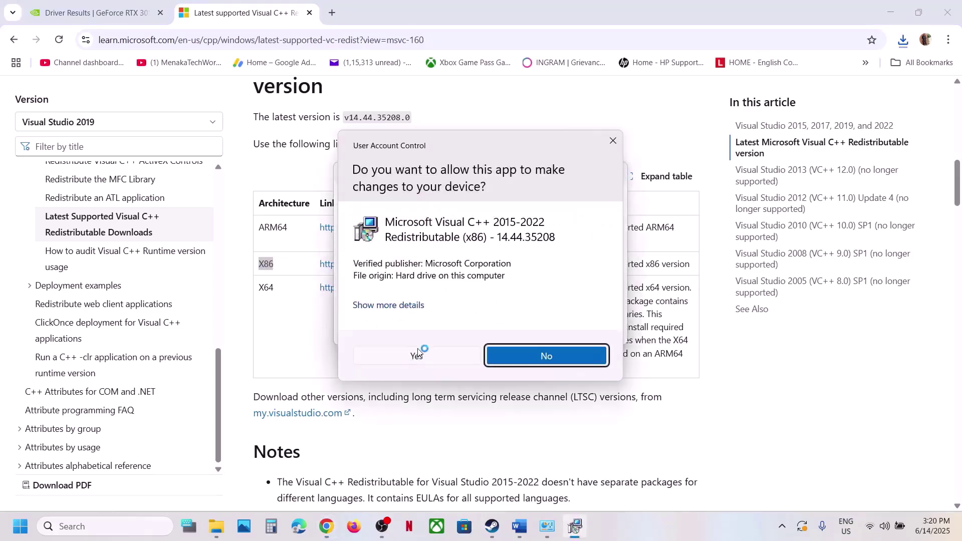
click(421, 358)
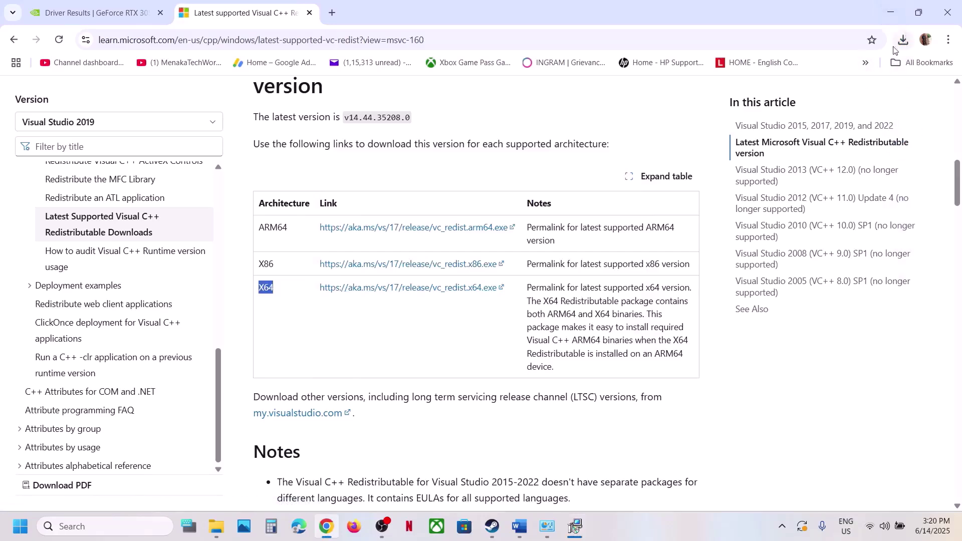
Step: Run the downloaded X64 Visual C++ redistributable and start its repair with administrator permission
click(904, 41)
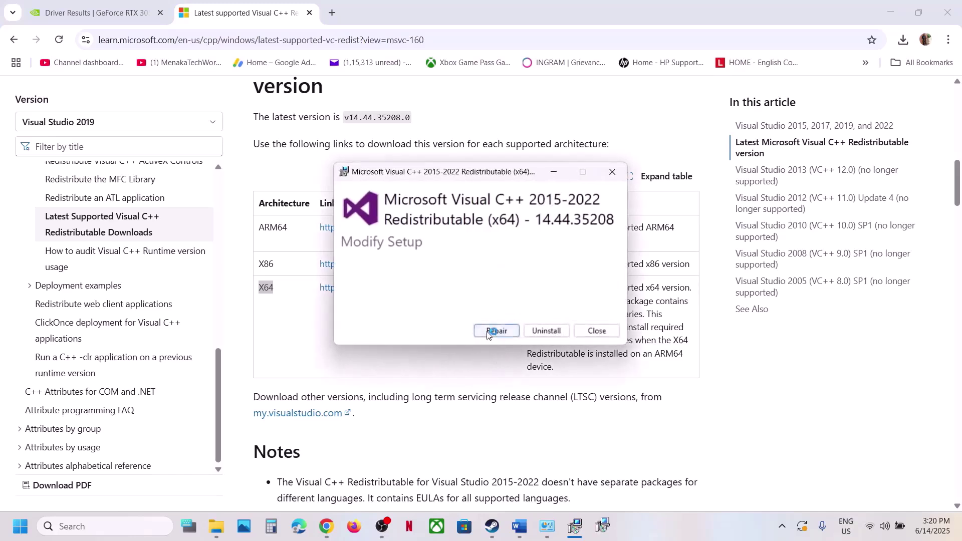
click(495, 329)
click(450, 352)
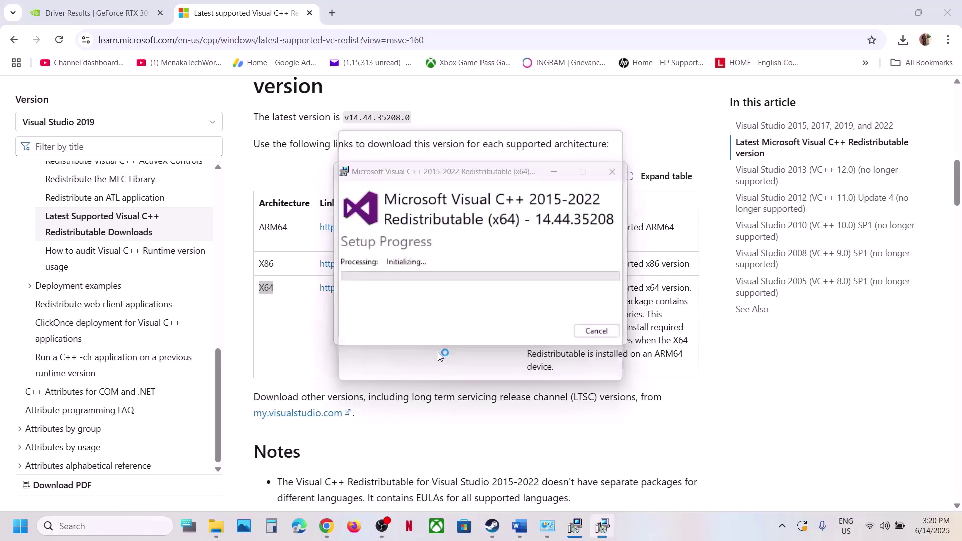
Step: Bring up both Visual C++ setup windows, place them side by side, and close them
click(576, 518)
drag(471, 178, 388, 187)
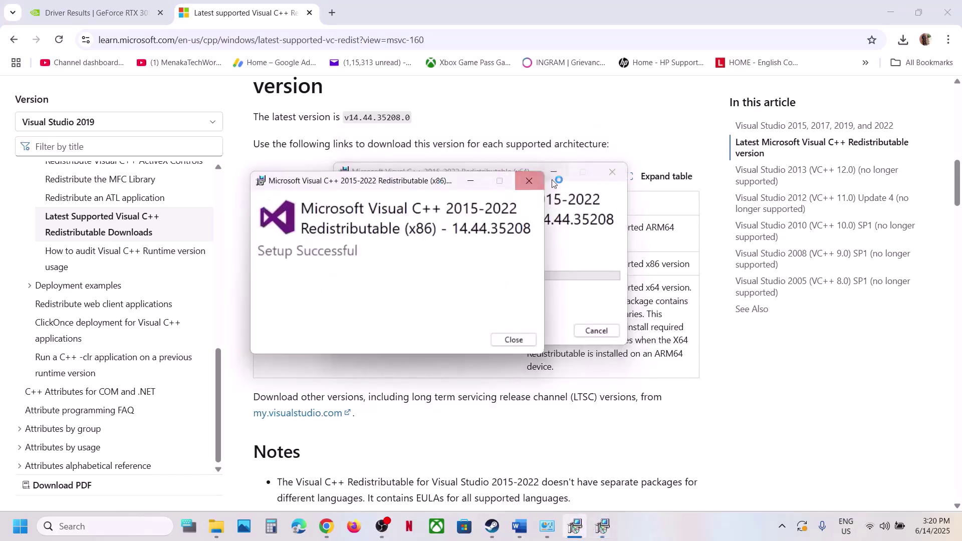
click(466, 170)
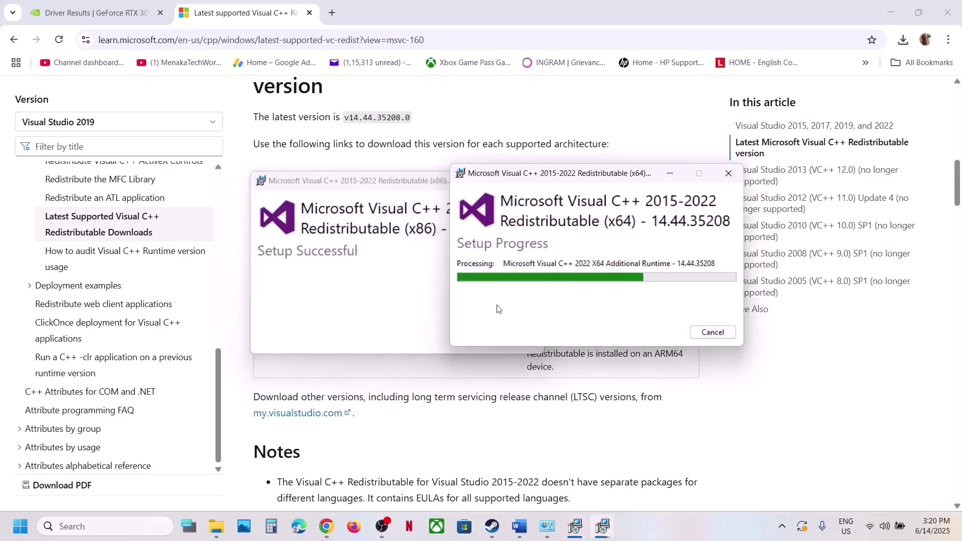
click(382, 316)
click(512, 340)
click(713, 332)
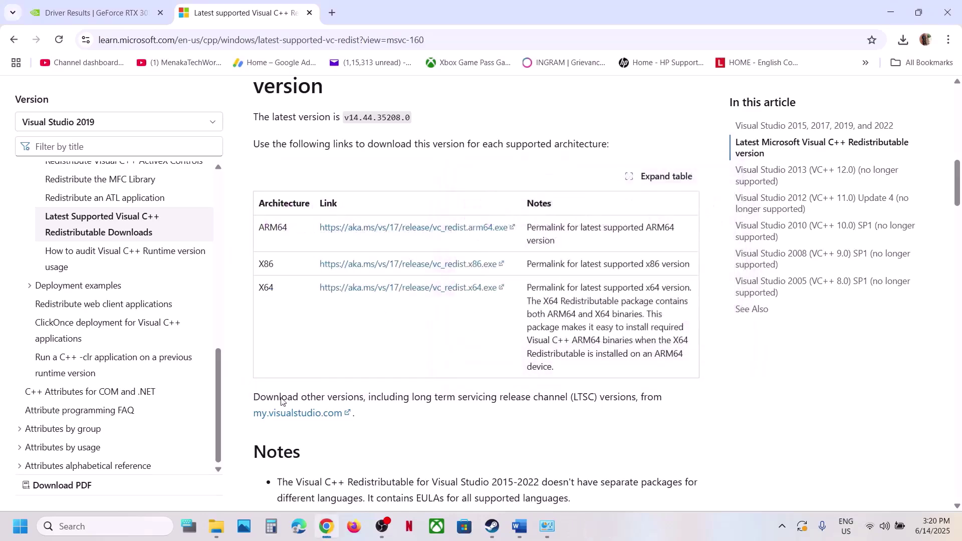
Step: Look at the Restart choice among the Windows power options and dismiss it without restarting
click(21, 526)
click(363, 483)
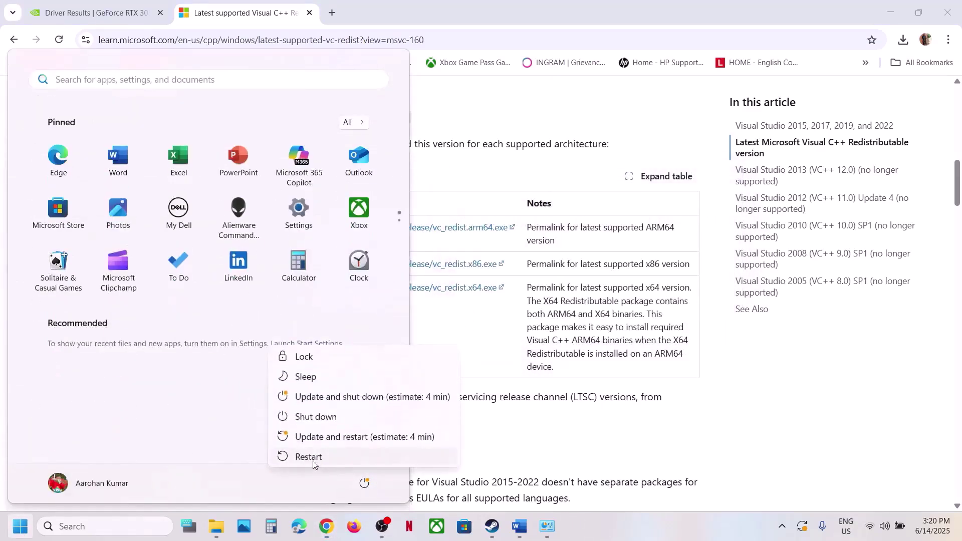
click(633, 447)
click(634, 446)
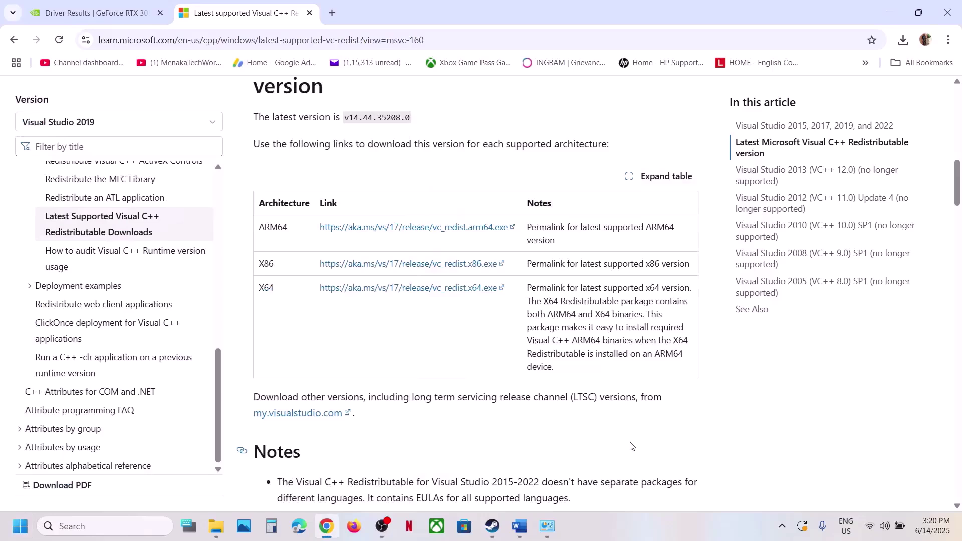
Step: Return to the Word notes and read step 15 on increasing the virtual memory
click(492, 526)
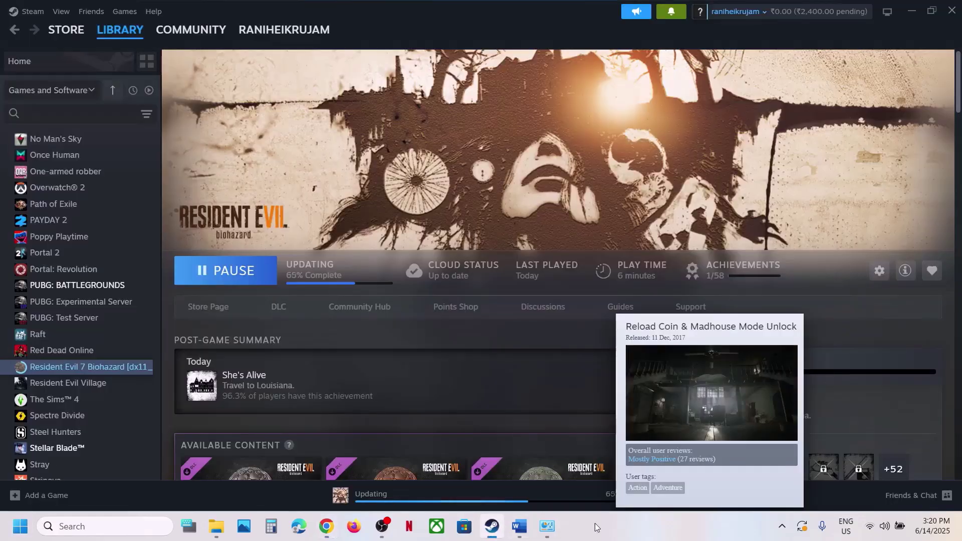
click(519, 526)
scroll(421, 335, down, 5)
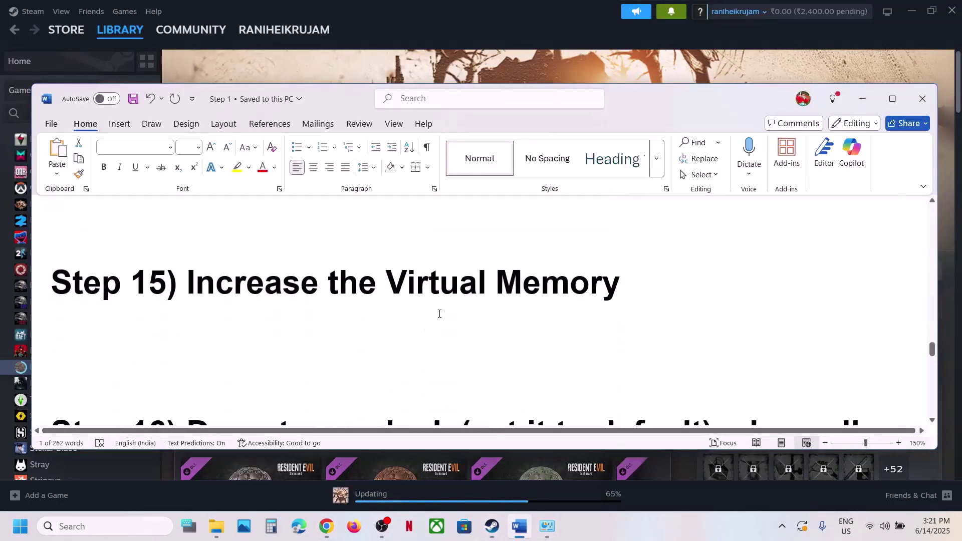
click(473, 70)
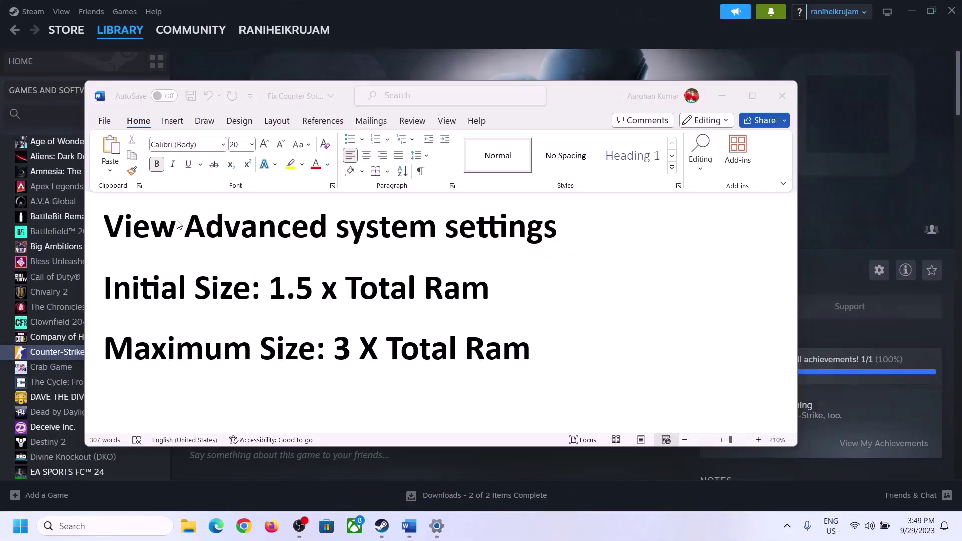
Step: Copy "View Advanced system settings" from the Word notes and use it in Windows search to open the System Properties
click(116, 231)
drag(175, 239, 537, 236)
key(ctrl+c)
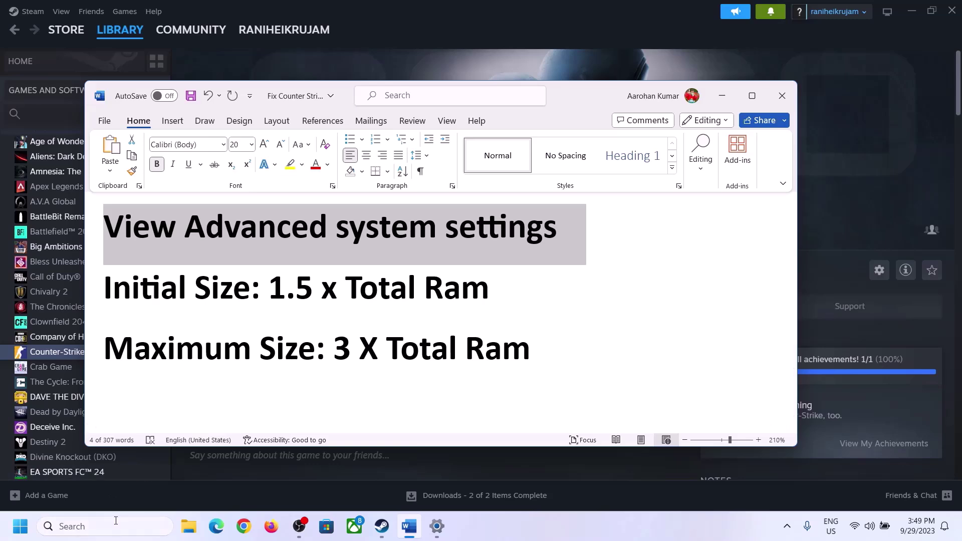
click(105, 526)
key(ctrl+v)
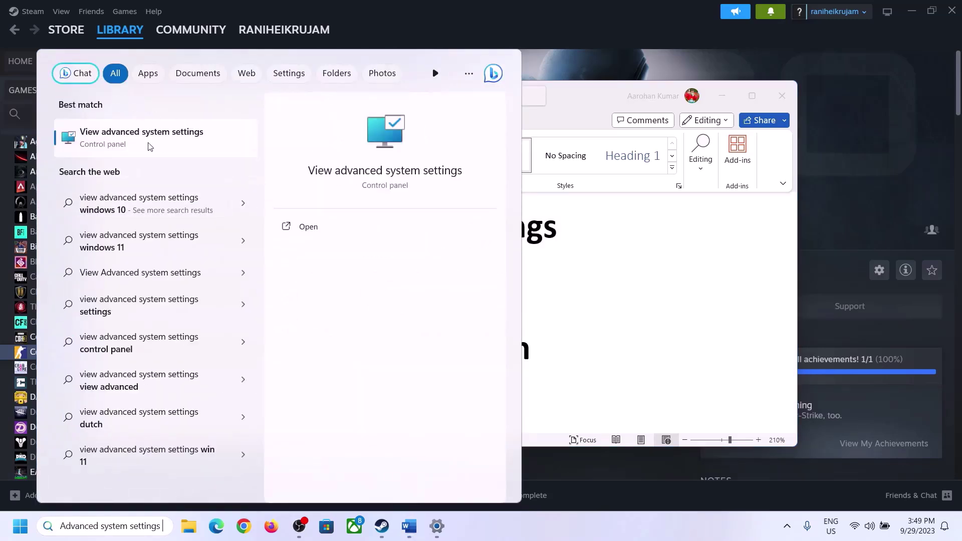
click(134, 146)
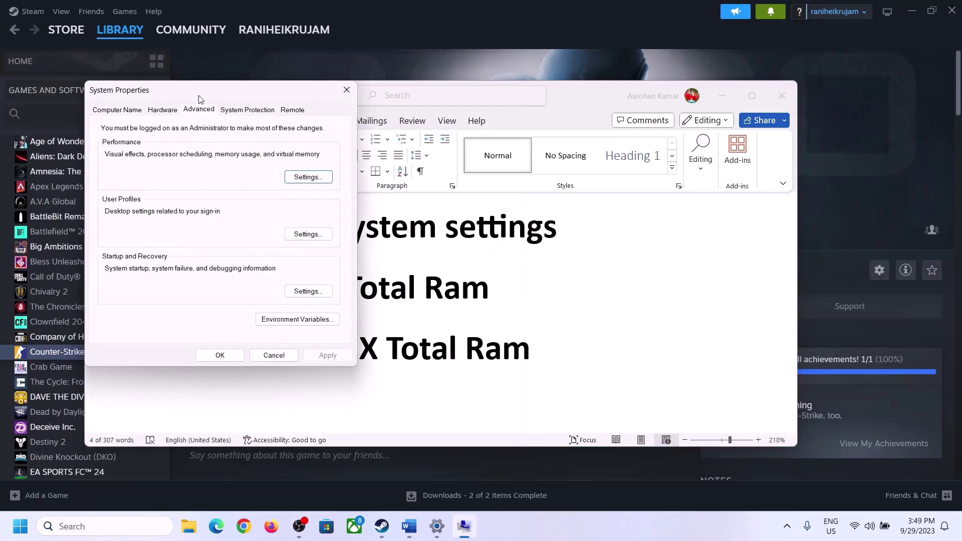
Step: Open the Virtual Memory settings from the advanced performance options of System Properties
drag(194, 98, 423, 170)
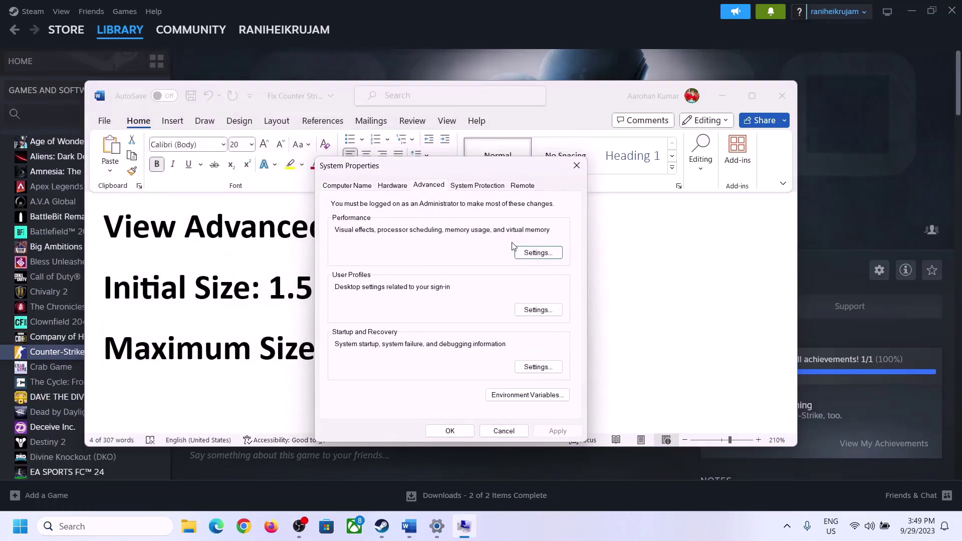
click(540, 255)
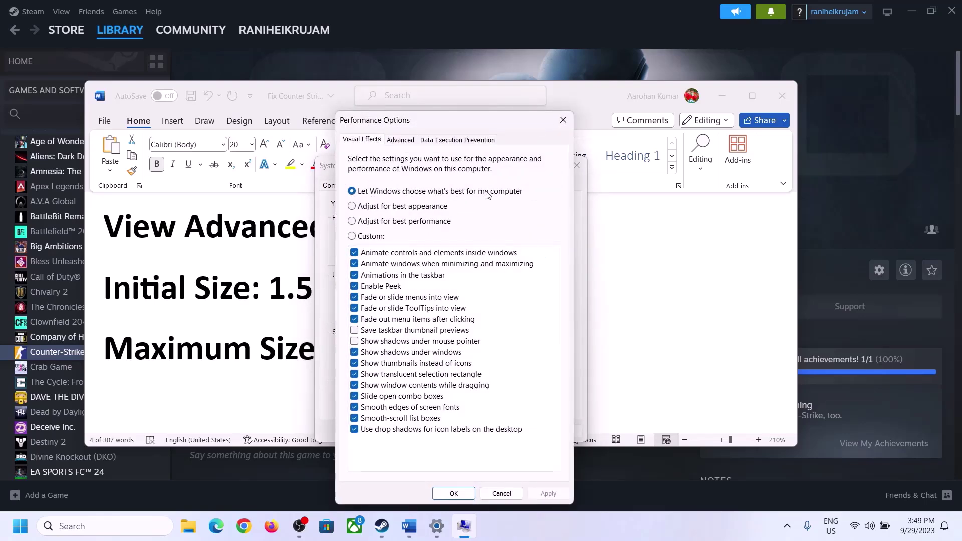
click(401, 141)
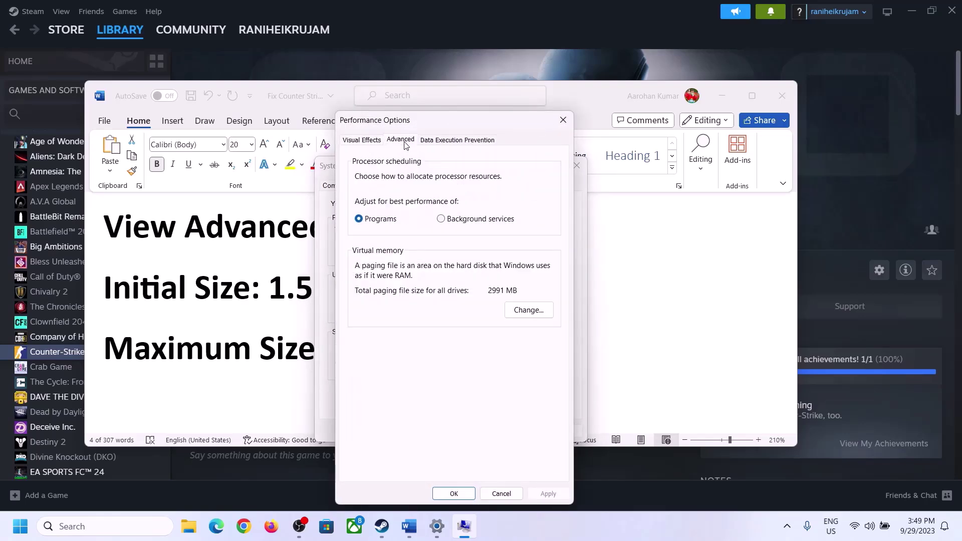
click(531, 311)
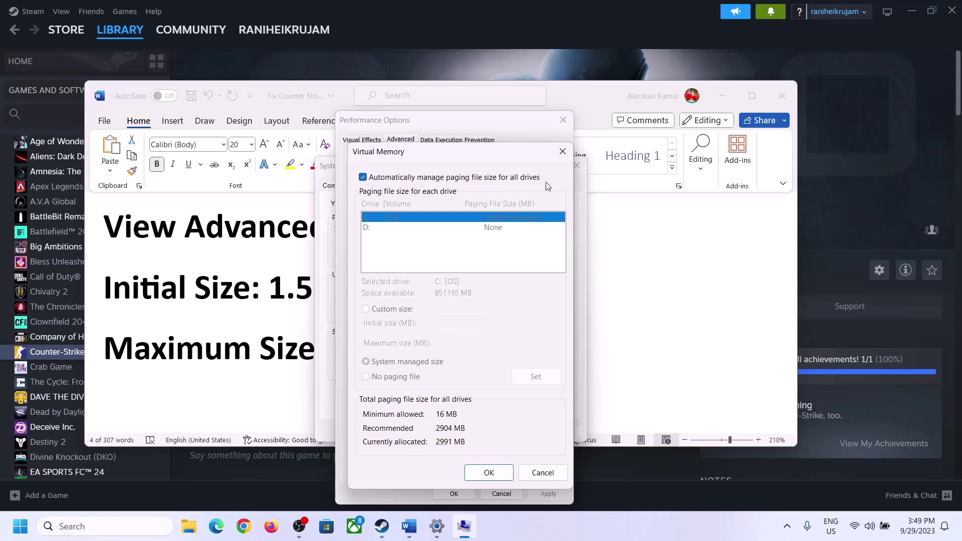
Step: Turn off automatic paging file management and choose a custom size for the C: drive
click(363, 177)
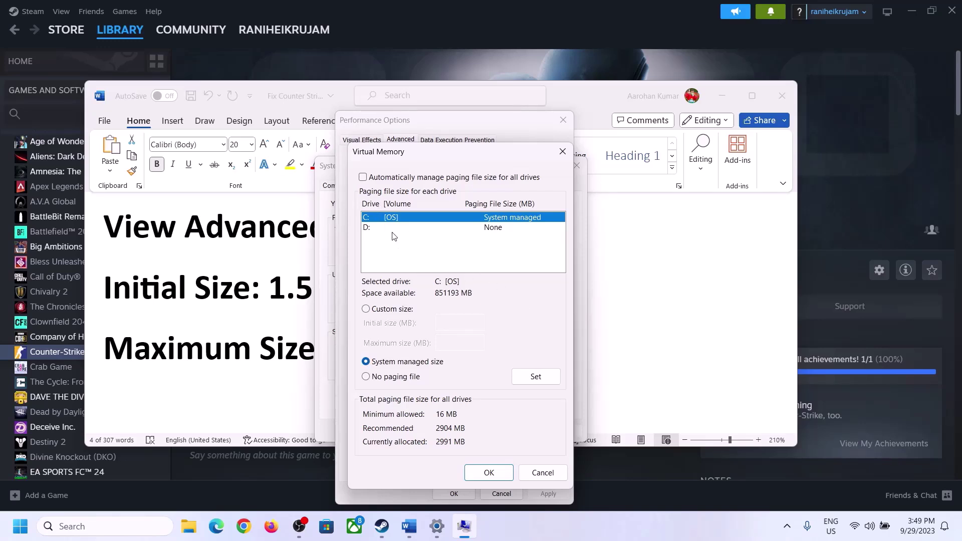
click(367, 309)
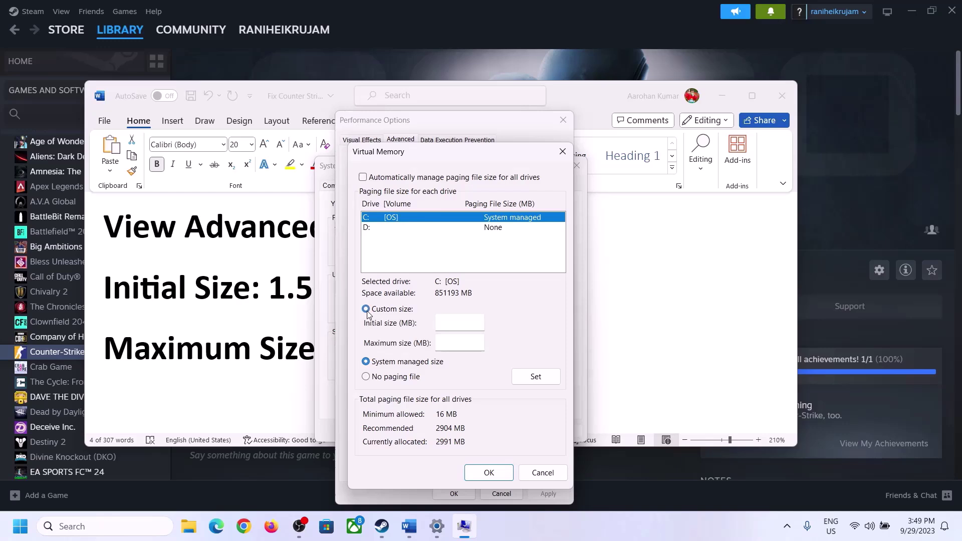
click(459, 324)
Step: Check the initial size formula in the Word notes and the installed RAM on the system's About page
click(260, 299)
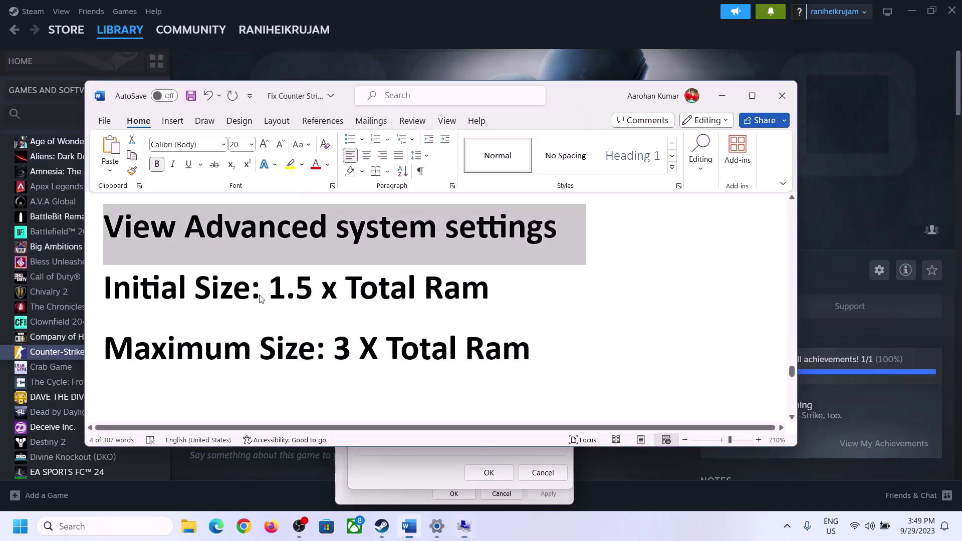
drag(275, 287, 446, 299)
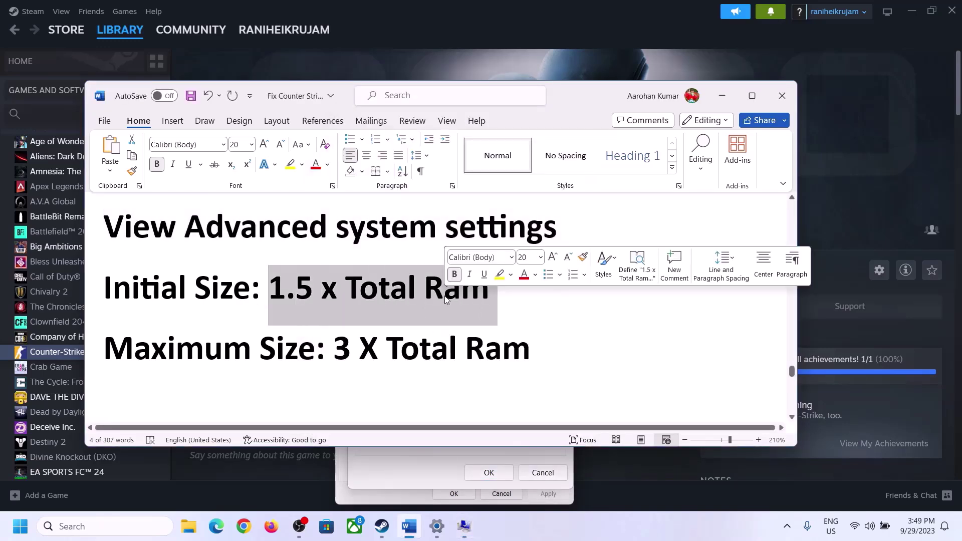
click(438, 528)
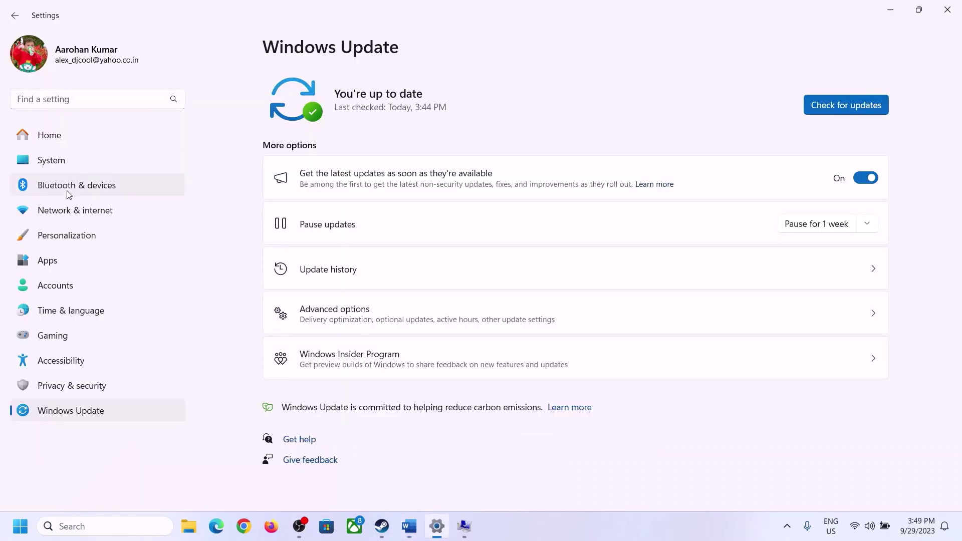
click(44, 167)
scroll(353, 359, down, 8)
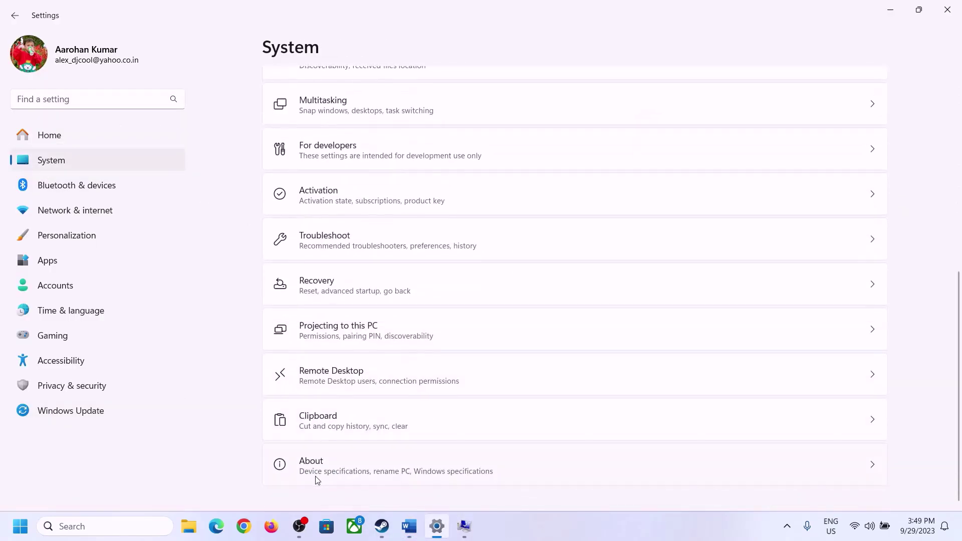
click(317, 474)
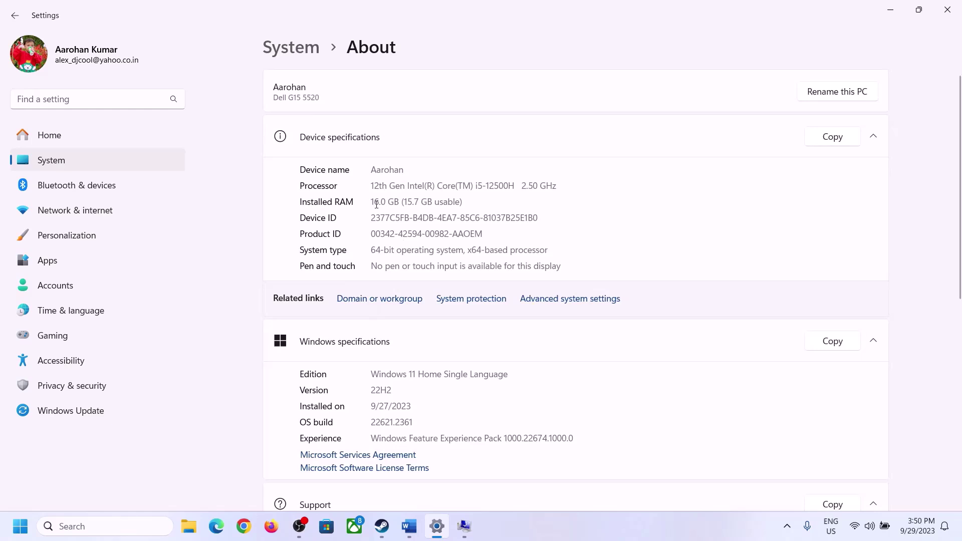
drag(381, 201, 367, 202)
click(379, 202)
drag(380, 201, 368, 202)
Step: Open Calculator through the Run command calc, place it beside the Virtual Memory dialog, and check the size formulas in the Word notes
click(464, 526)
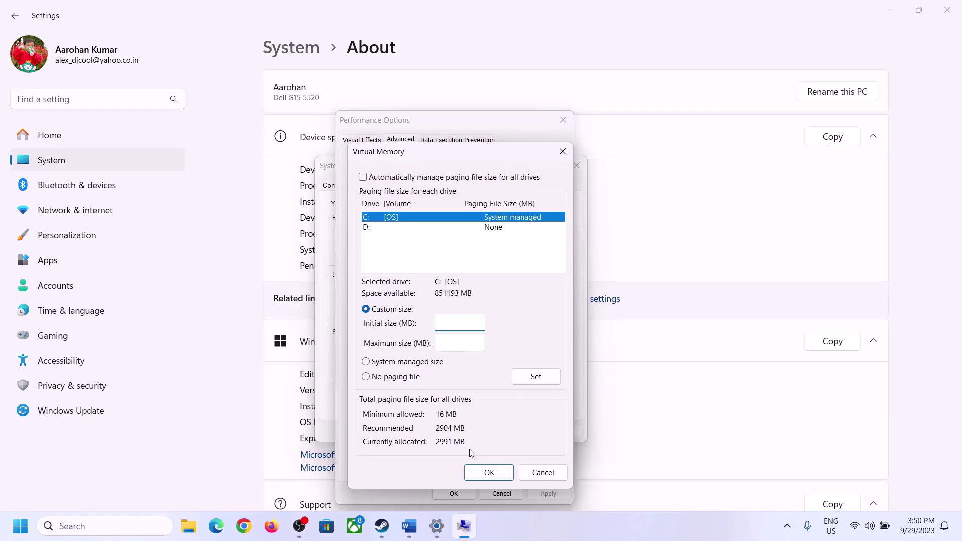
mouse_move(437, 526)
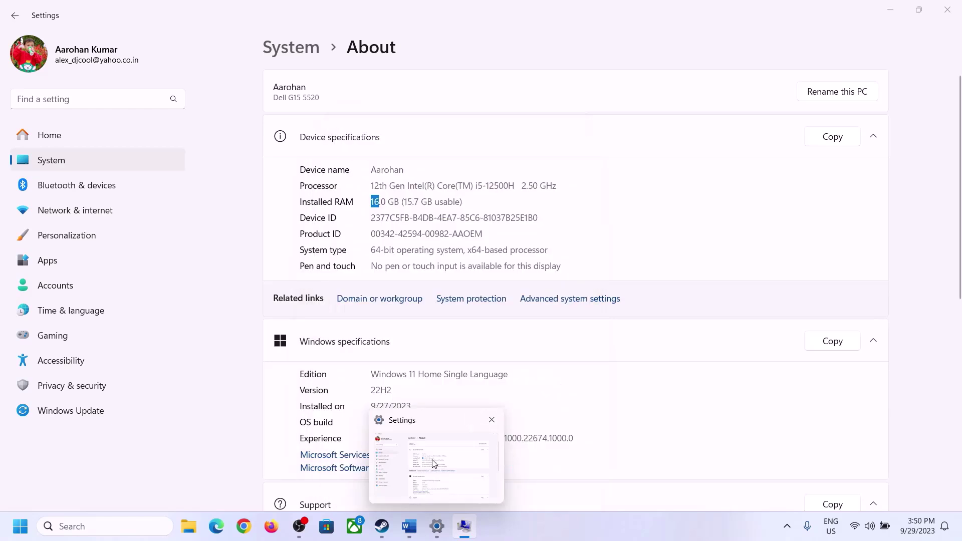
key(super+r)
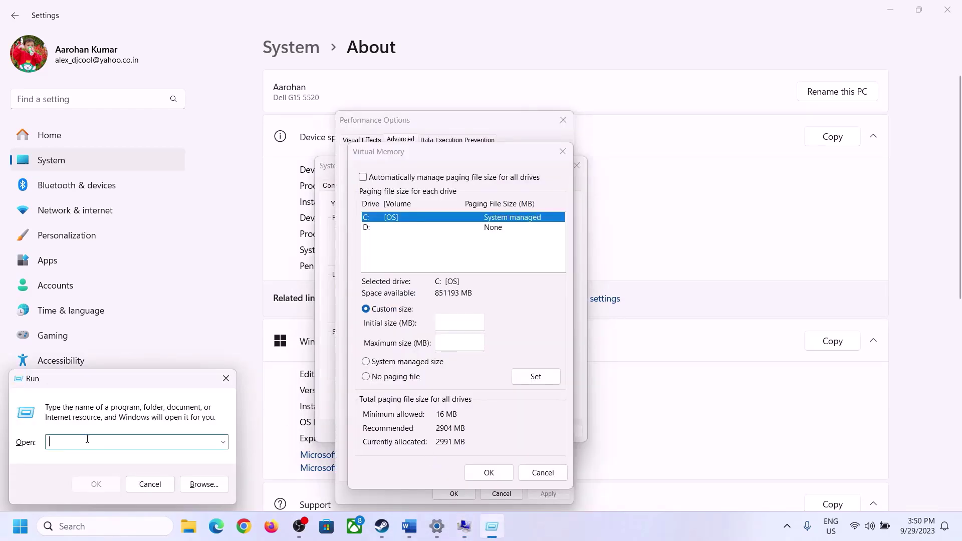
text(calc)
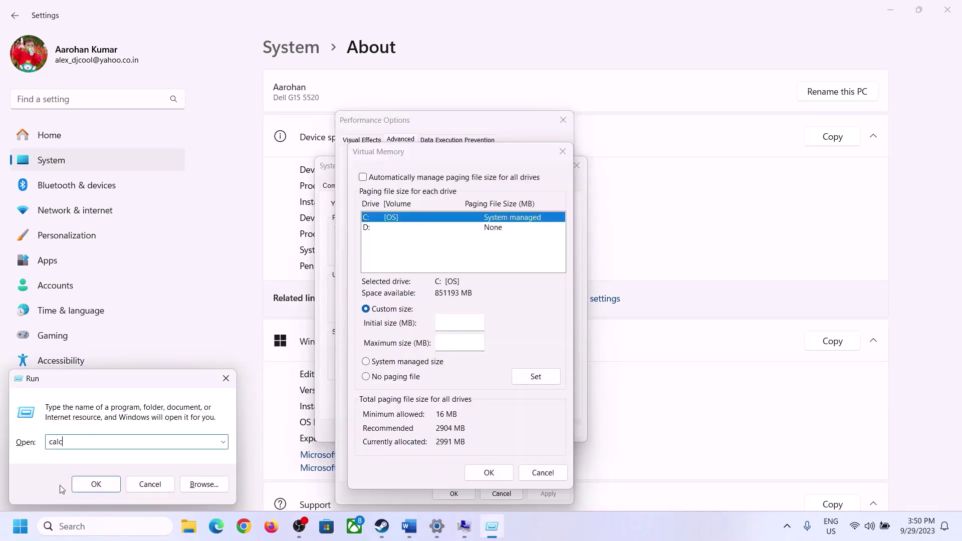
click(96, 484)
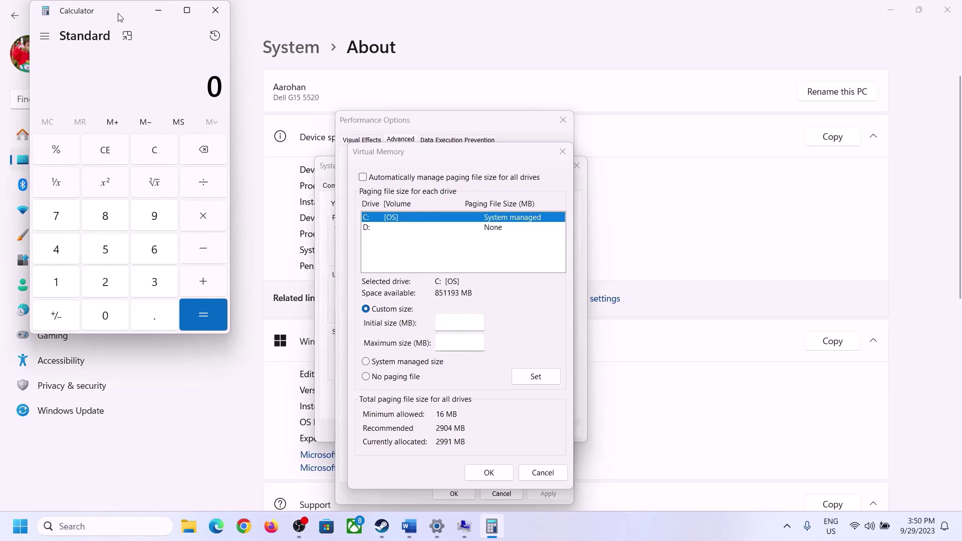
drag(119, 17, 701, 164)
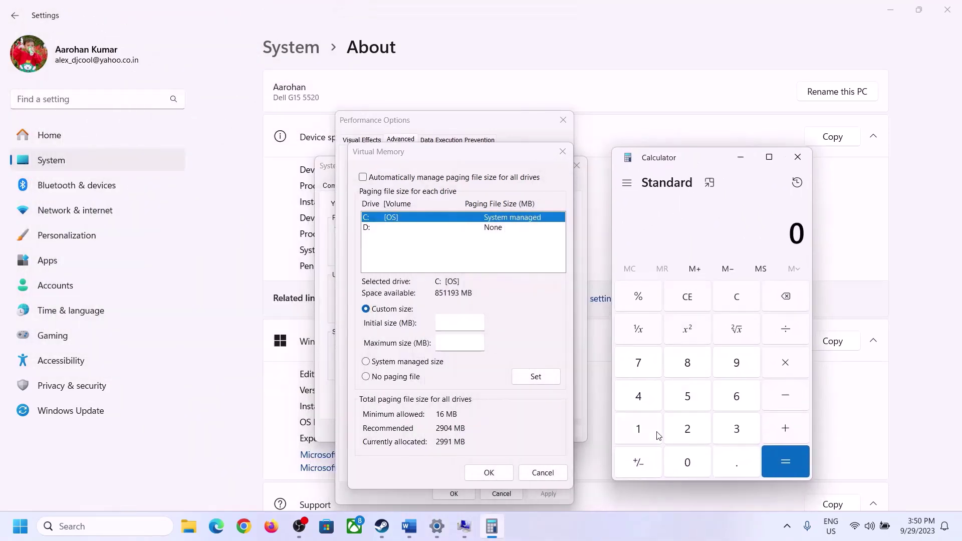
click(410, 526)
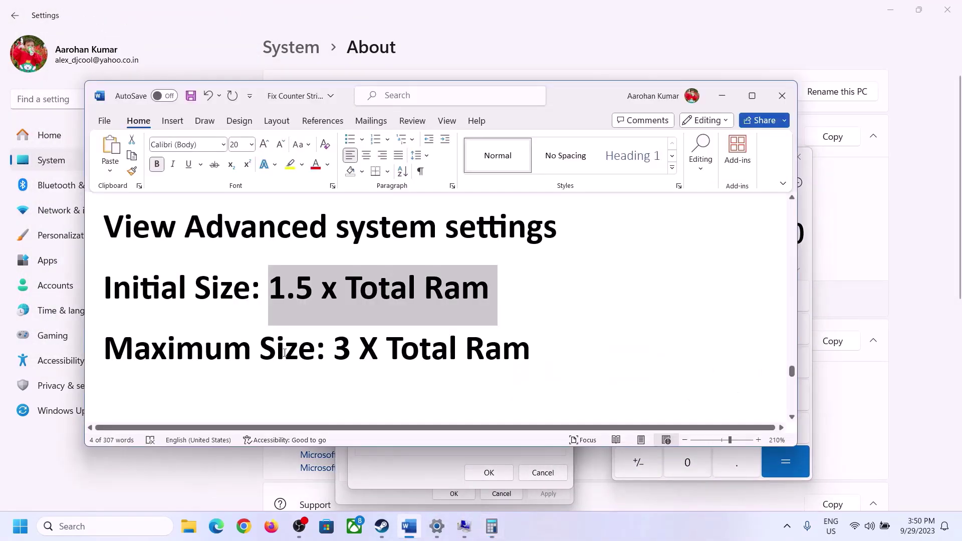
click(493, 527)
click(639, 430)
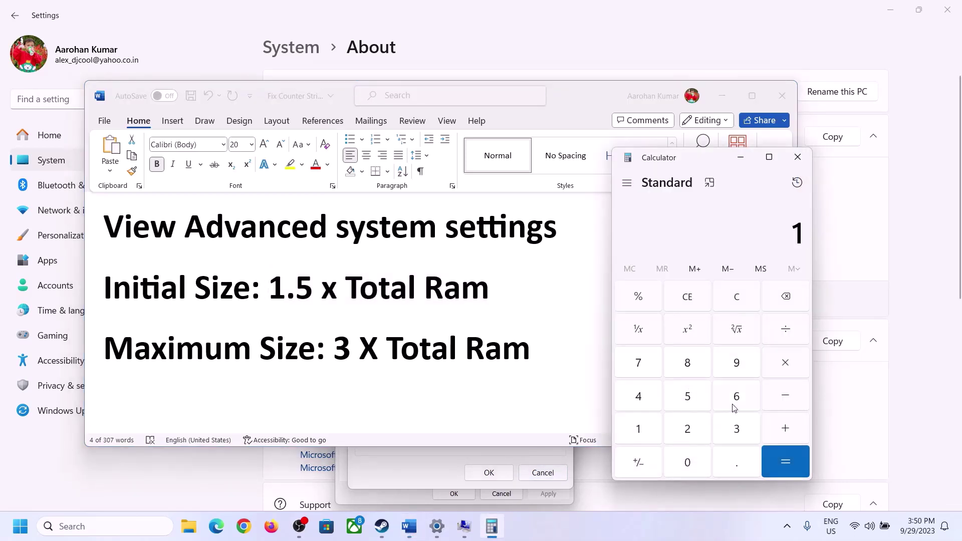
click(734, 407)
click(739, 306)
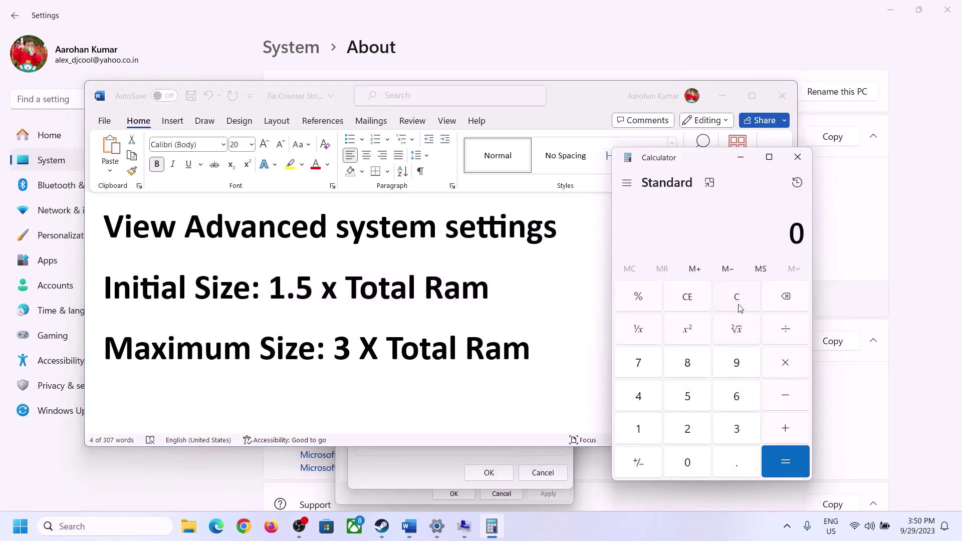
Step: Calculate 16 × 1024 in Calculator to convert the installed RAM to megabytes
click(646, 430)
click(733, 396)
click(785, 363)
click(638, 431)
click(696, 466)
click(689, 432)
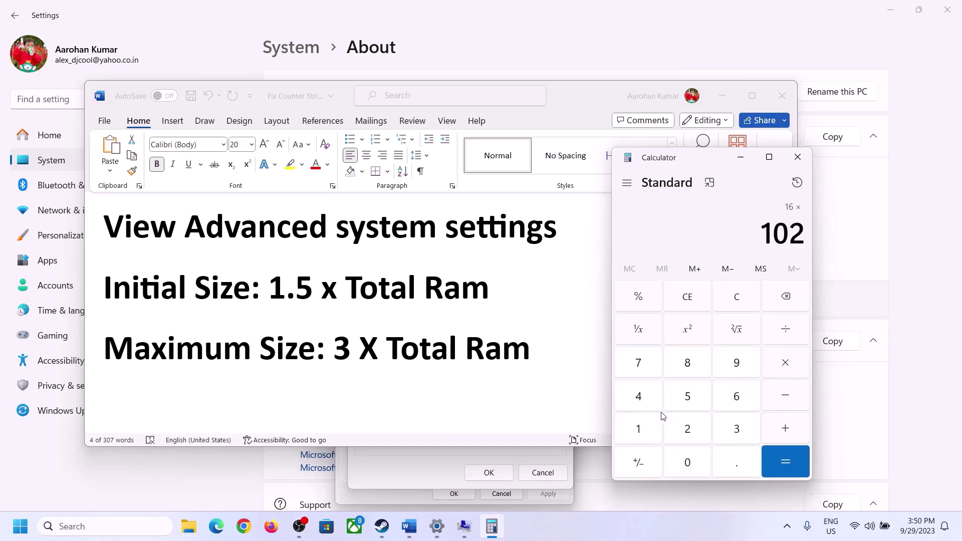
click(646, 404)
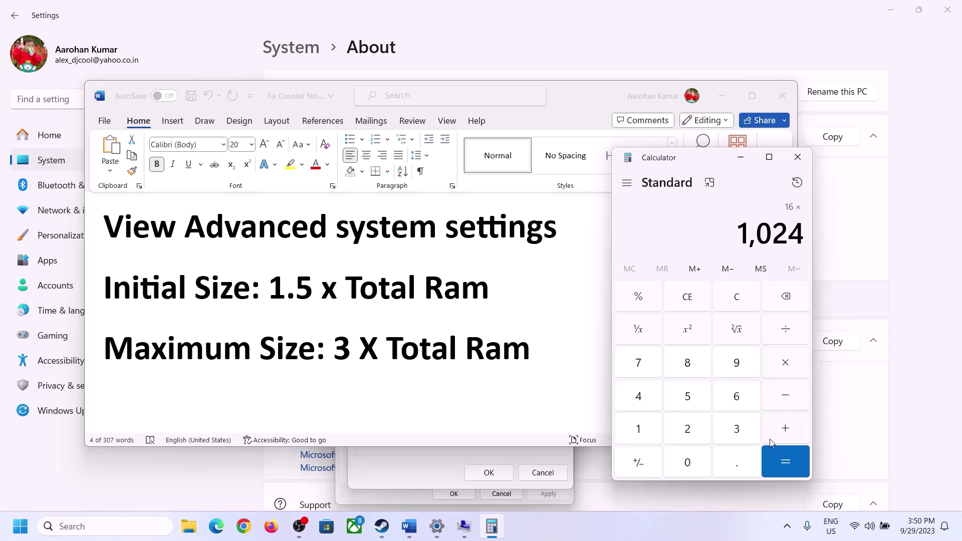
click(785, 464)
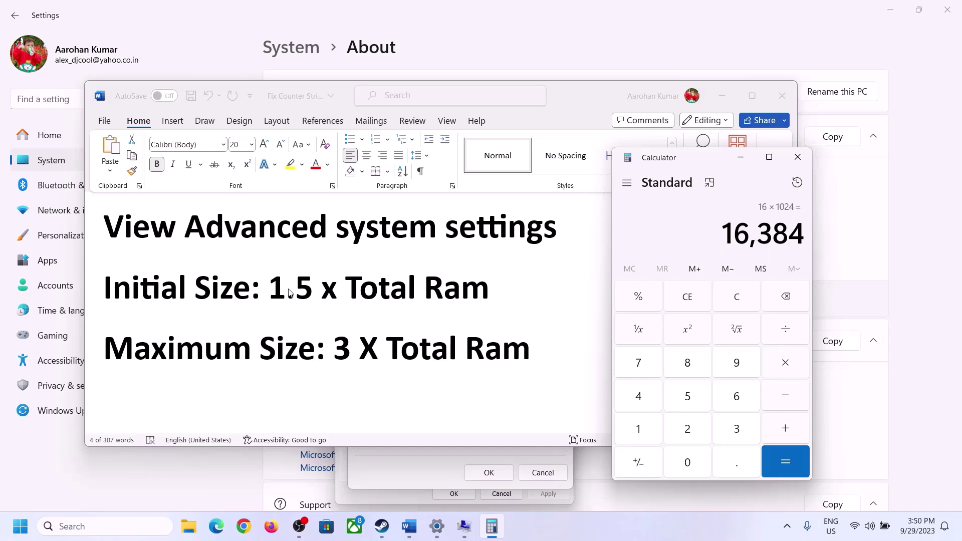
Step: Multiply the RAM in megabytes by 1.5 to get the initial paging file size
click(787, 366)
click(651, 432)
click(733, 465)
click(694, 403)
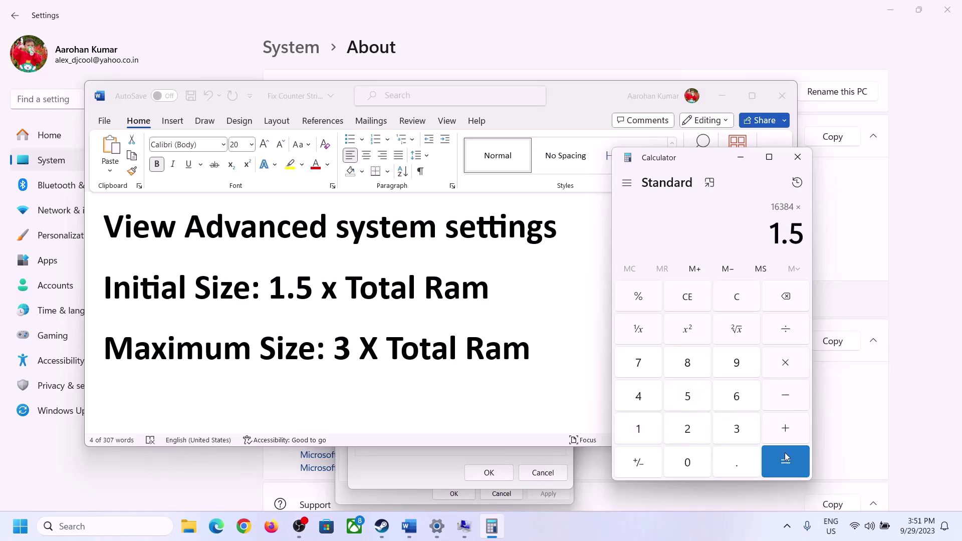
click(784, 457)
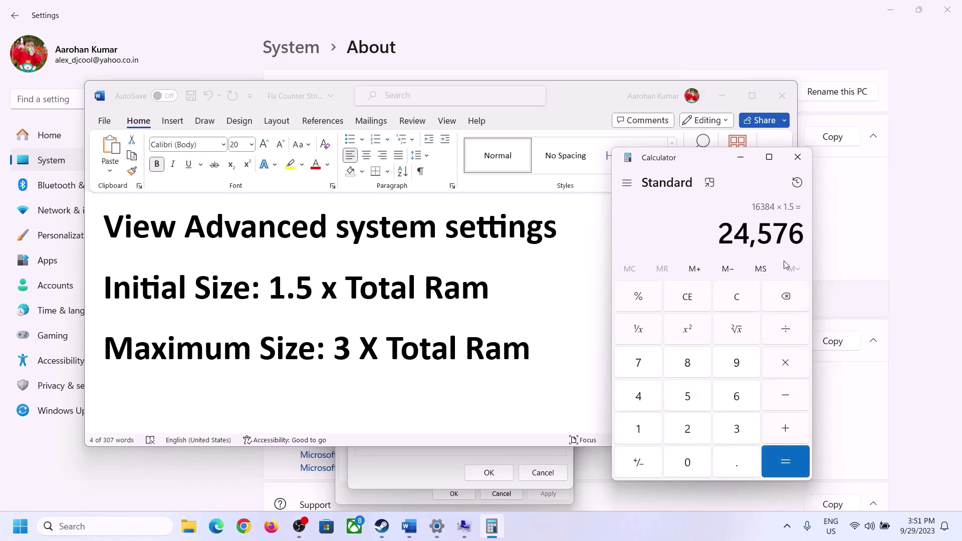
Step: Set the initial size of the C: drive's paging file to 24576 MB
click(424, 468)
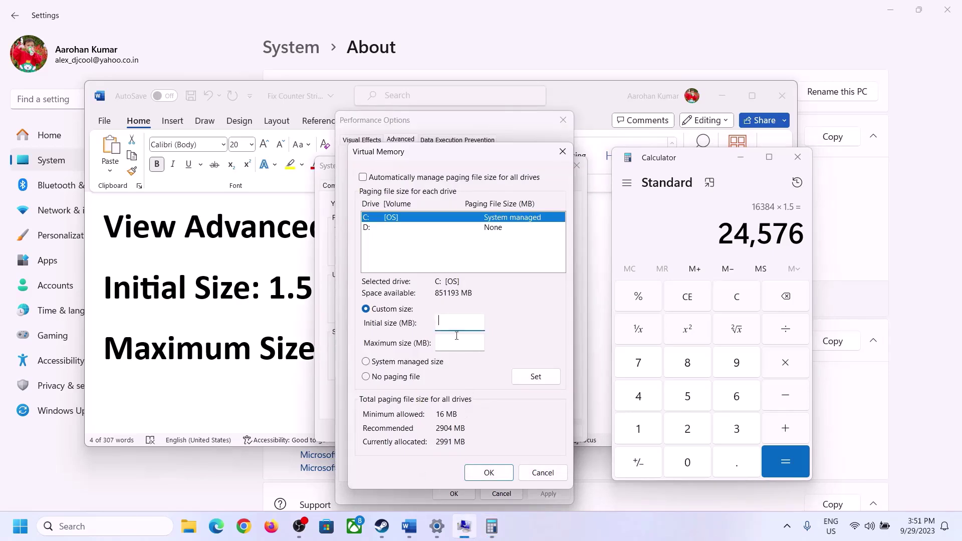
text(24576)
click(482, 343)
Step: Recheck the Word notes and the installed RAM on the About page, and calculate 16 × 1024 again in a cleared Calculator
click(276, 353)
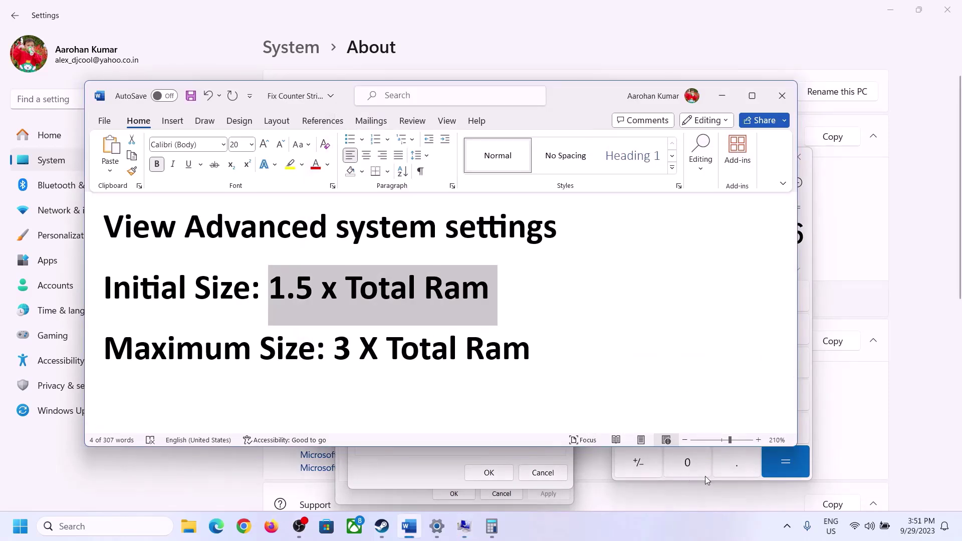
click(808, 260)
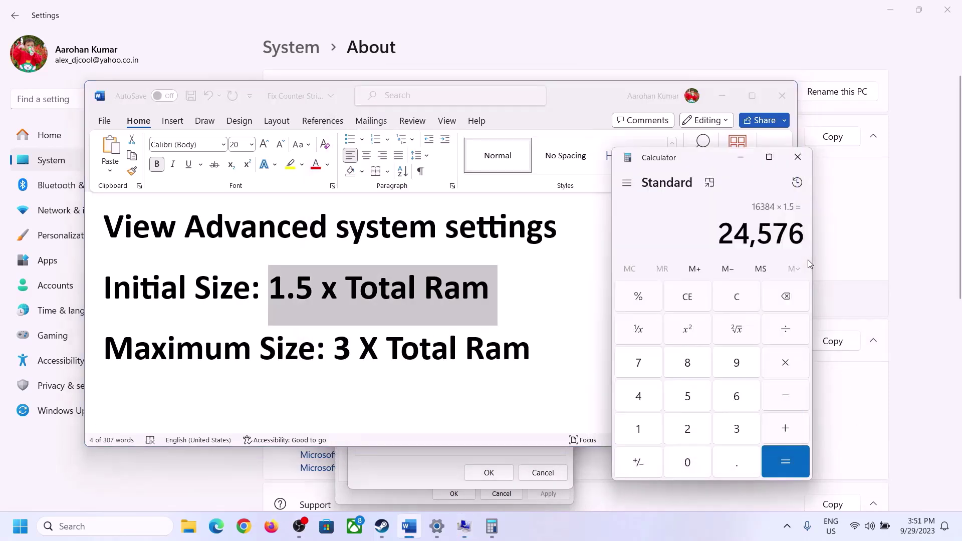
click(745, 299)
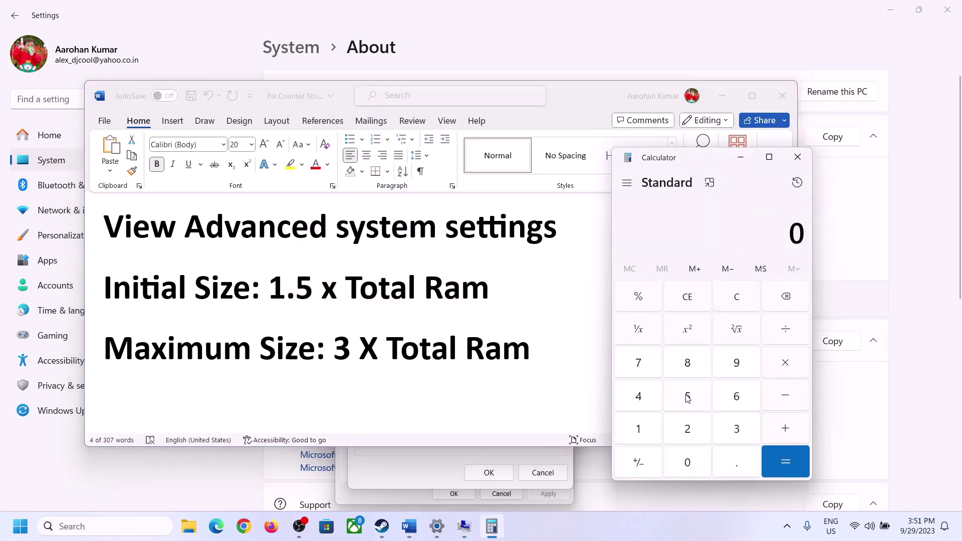
click(438, 534)
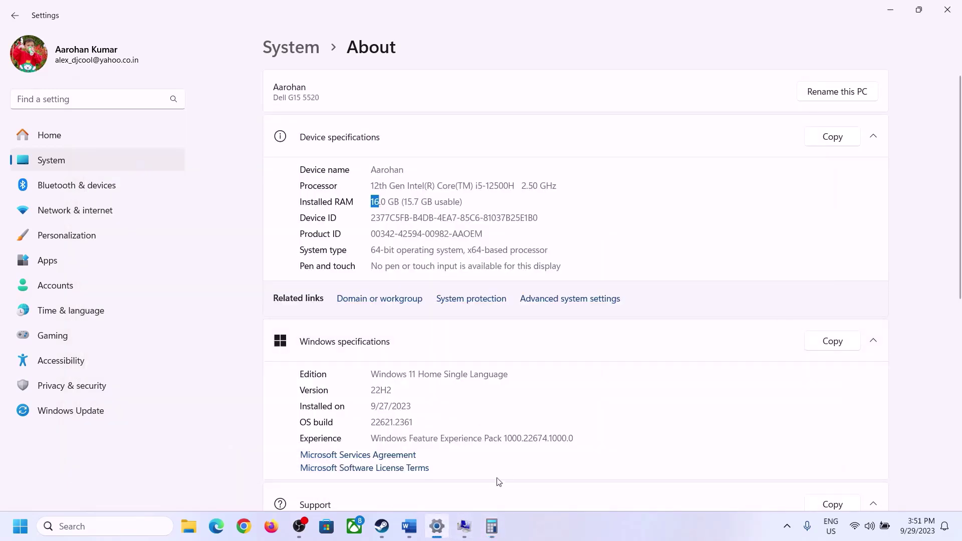
click(492, 526)
click(650, 426)
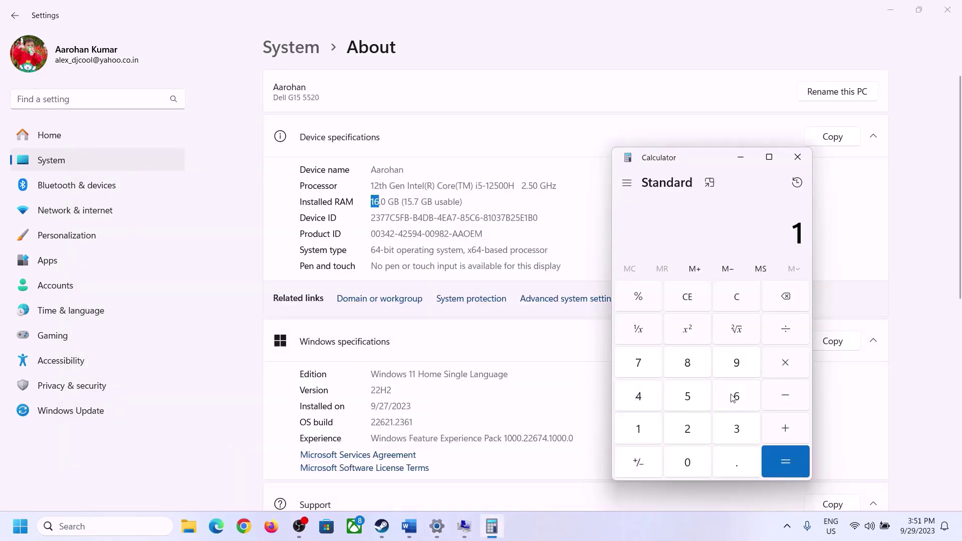
click(732, 399)
click(783, 364)
click(645, 425)
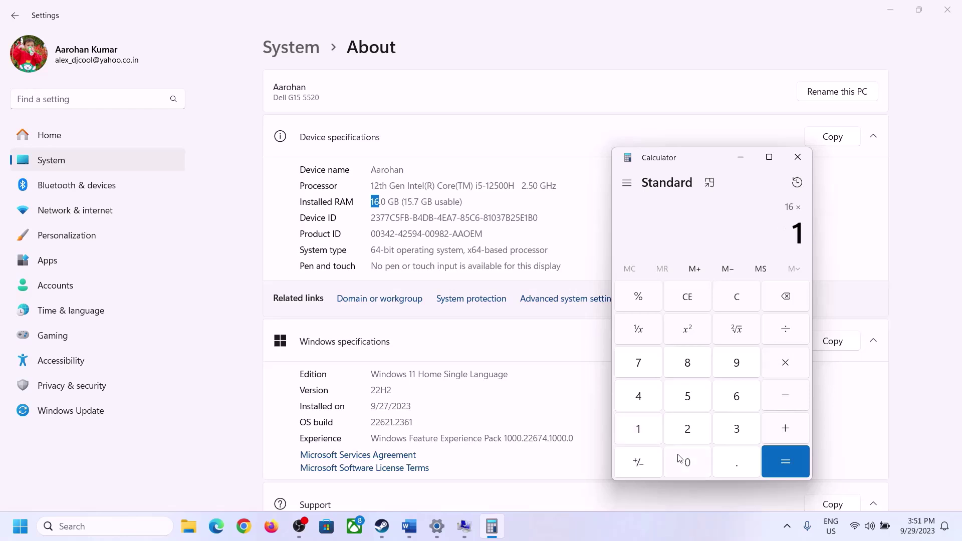
click(681, 458)
click(681, 426)
click(640, 399)
click(774, 474)
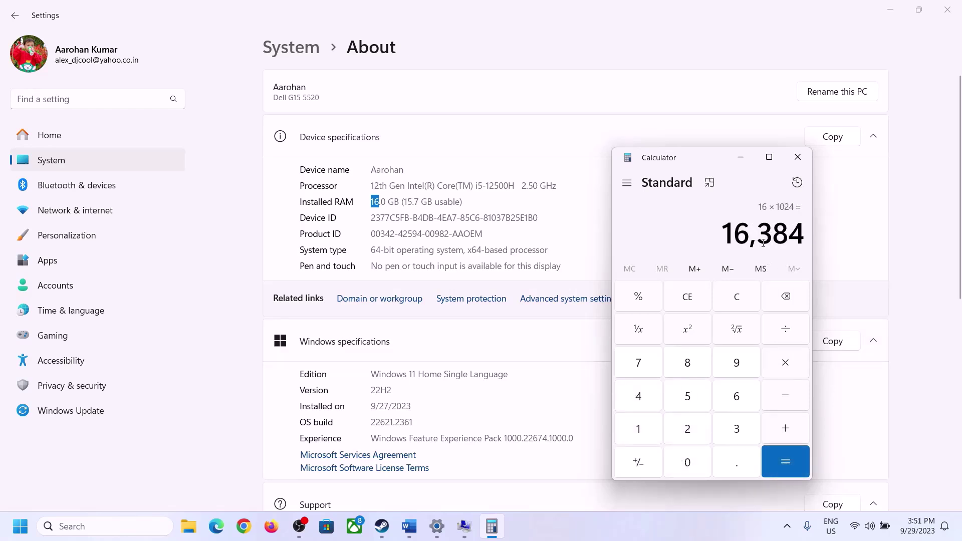
Step: Following the maximum size formula in the Word notes, multiply the RAM in megabytes by 3
click(409, 526)
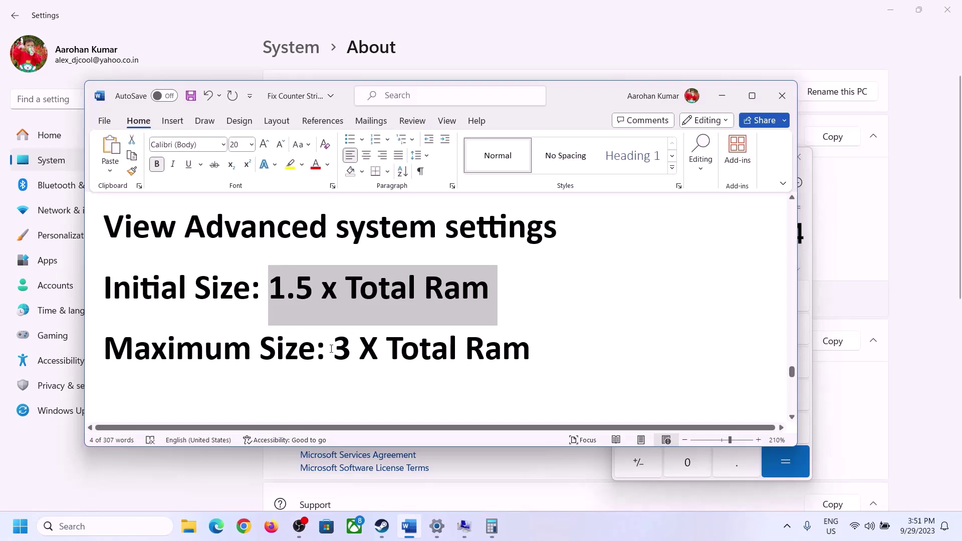
click(492, 526)
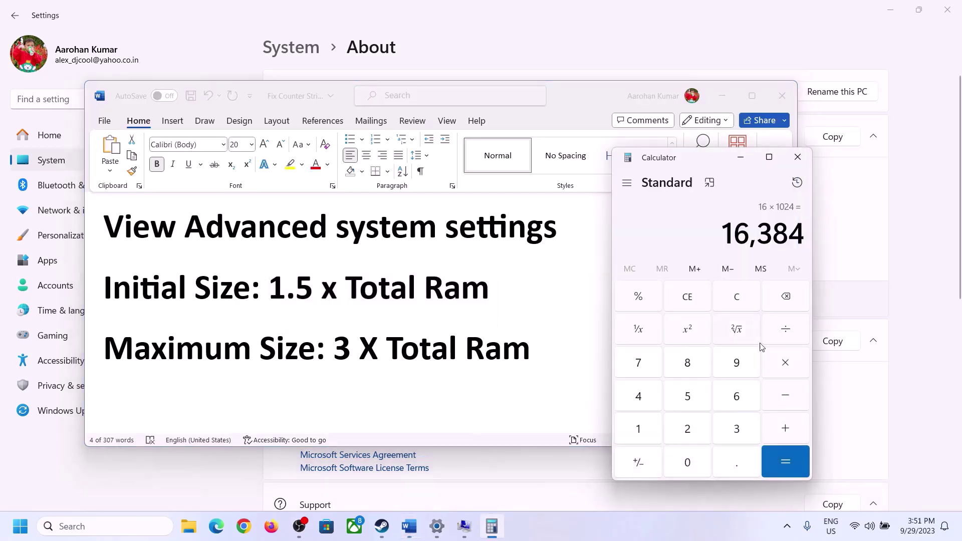
click(785, 362)
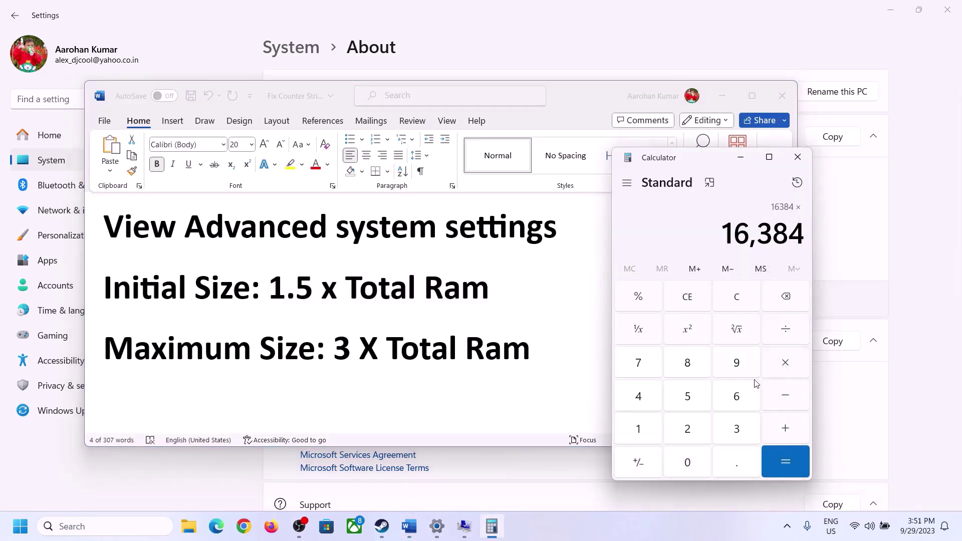
click(724, 432)
click(793, 460)
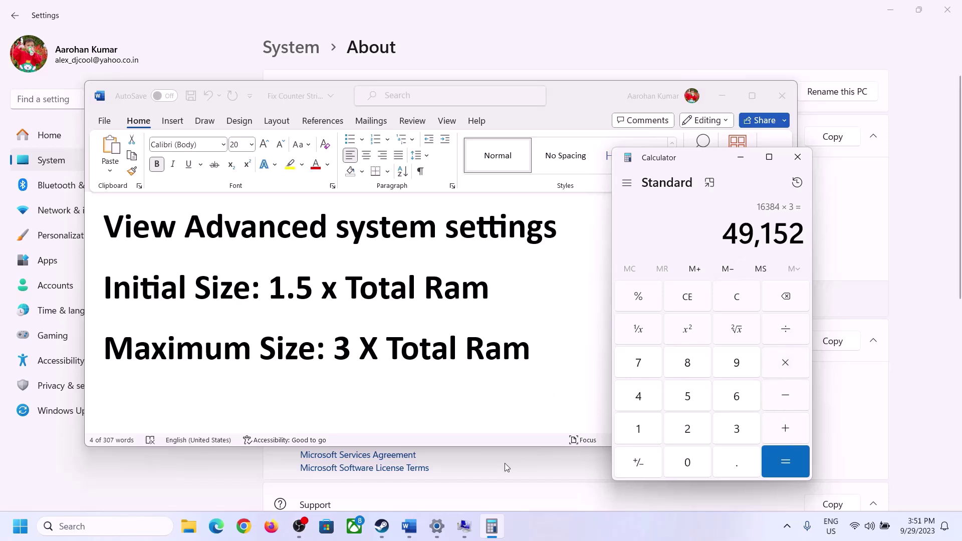
Step: Set the maximum size of the C: drive's paging file to 49152 MB and assign the custom range to the drive
click(464, 528)
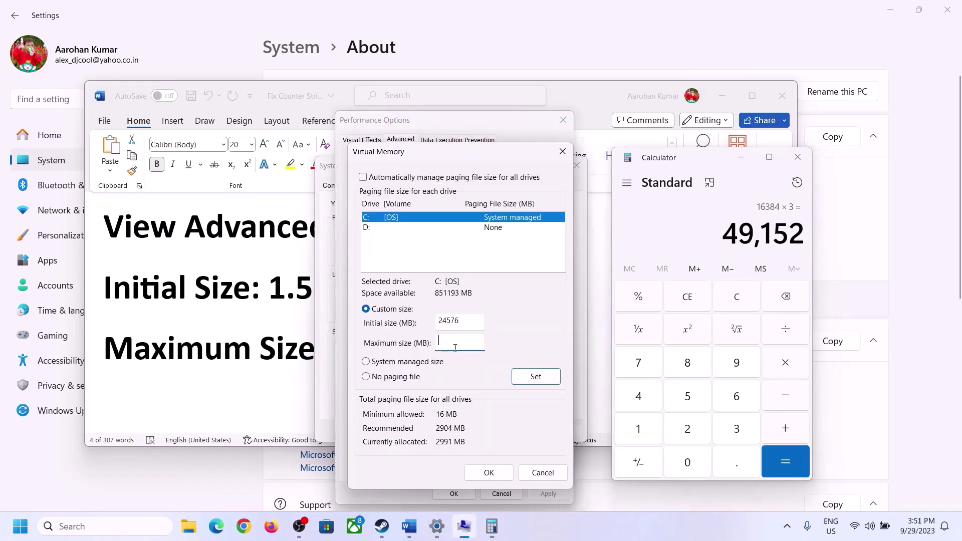
text(9152)
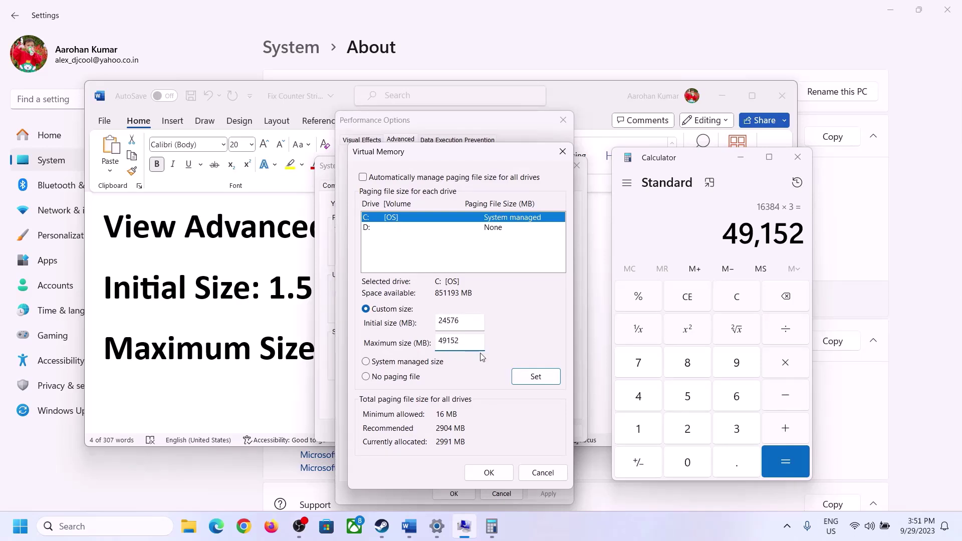
click(535, 379)
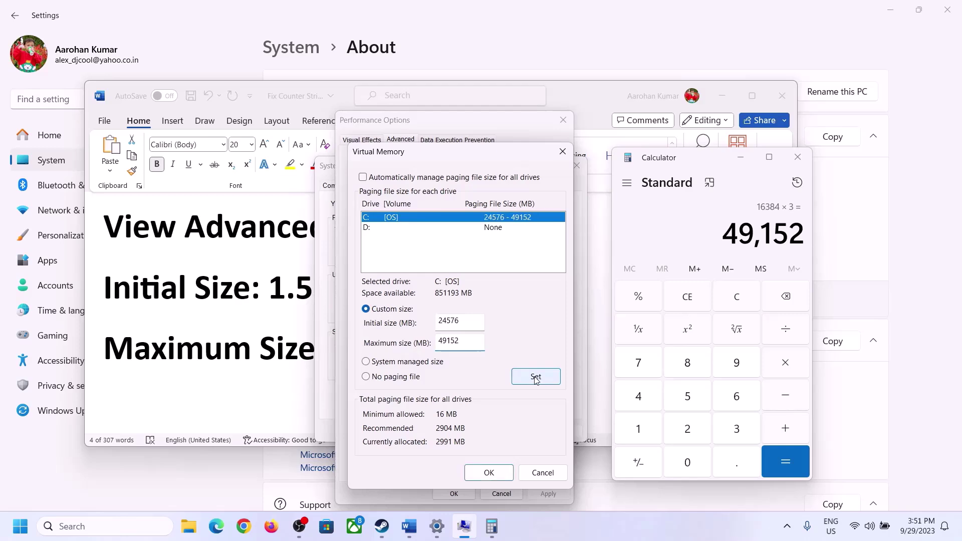
Step: Confirm the Virtual Memory, Performance Options and System Properties dialogs, and dismiss the restart prompt without restarting
click(489, 472)
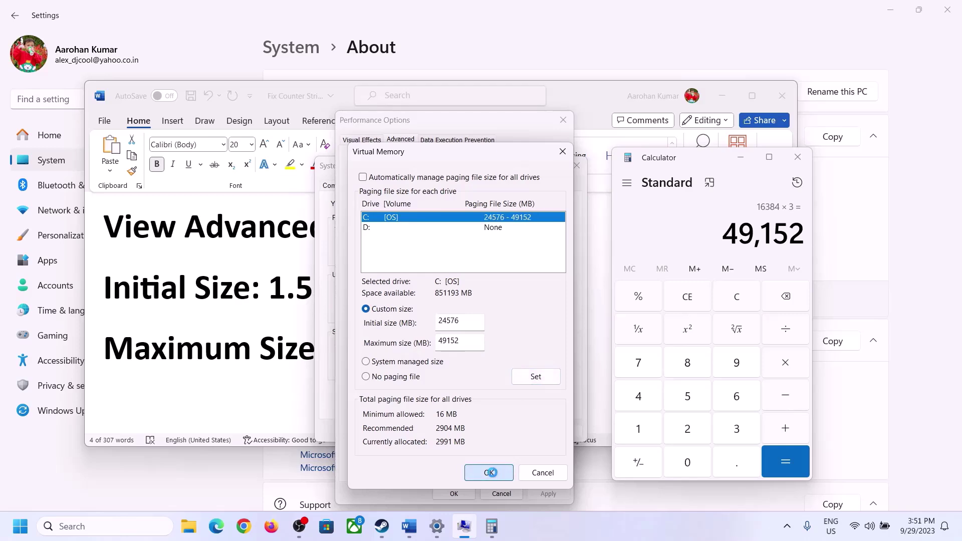
click(597, 311)
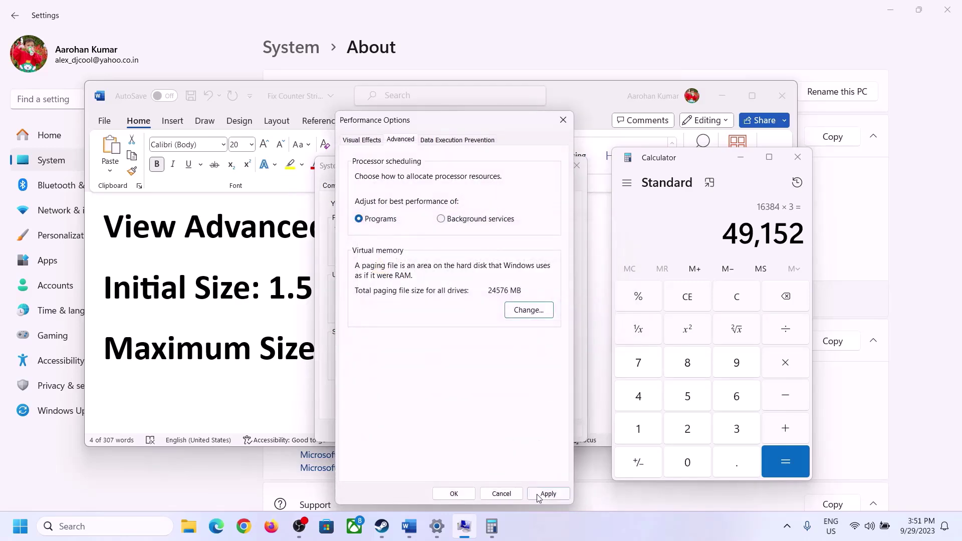
click(454, 493)
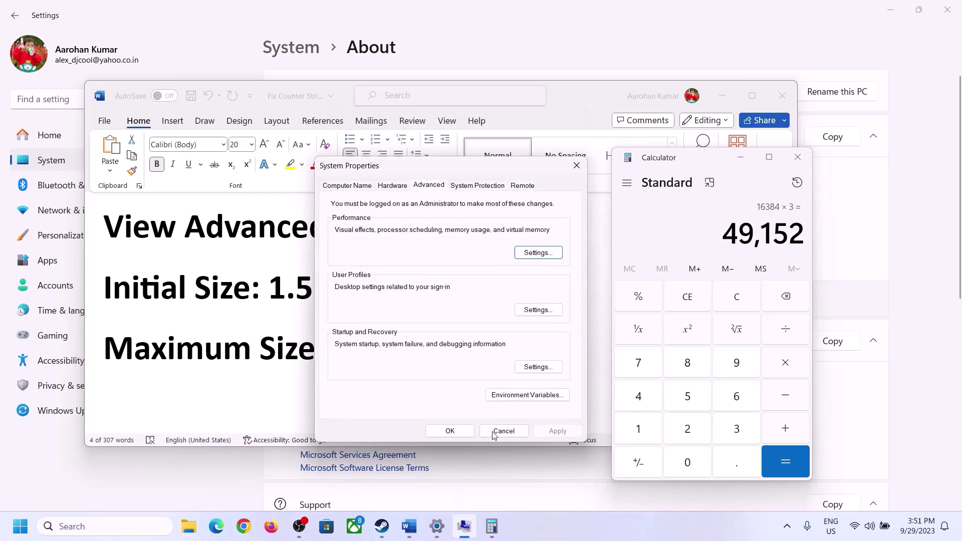
click(454, 430)
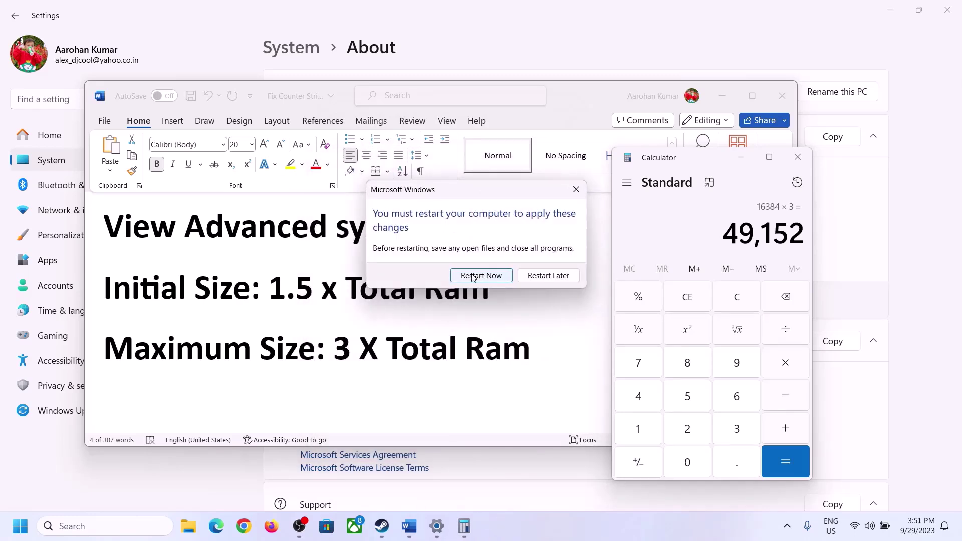
click(575, 189)
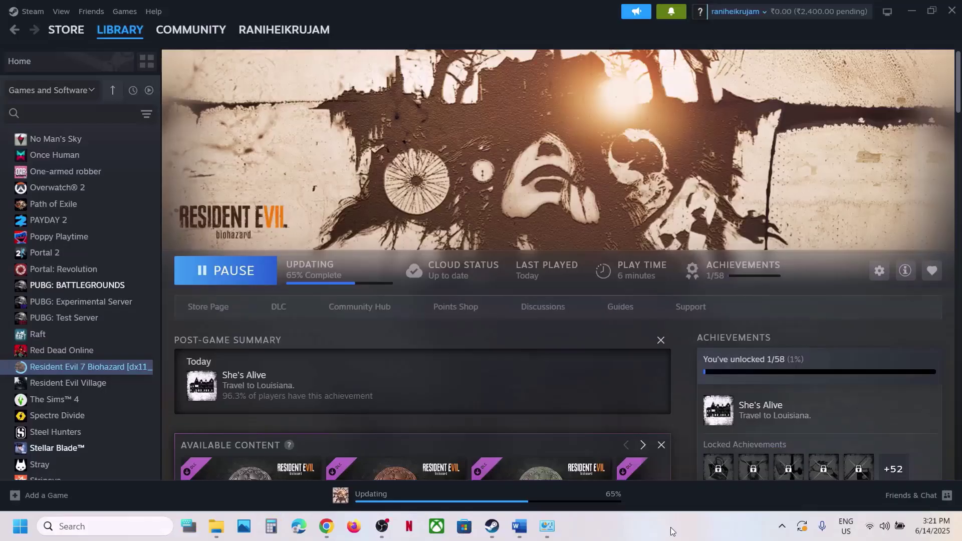
Step: Bring up the Word notes and go to Step 16 about not overclocking
click(519, 526)
scroll(413, 293, down, 3)
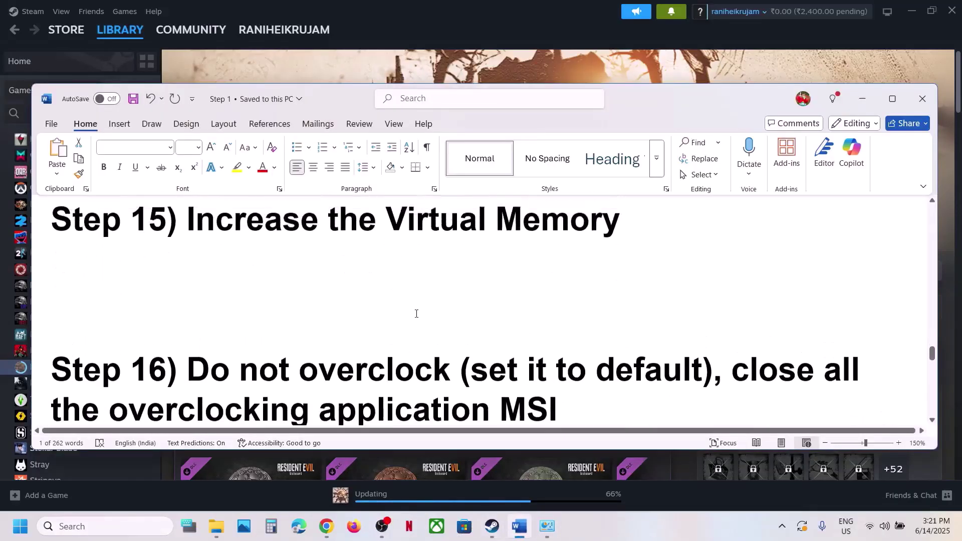
Step: Read the start of Step 16 in the Word notes, highlighting its advice on overclocking and closing MSI Afterburner/Rivatuner
click(199, 299)
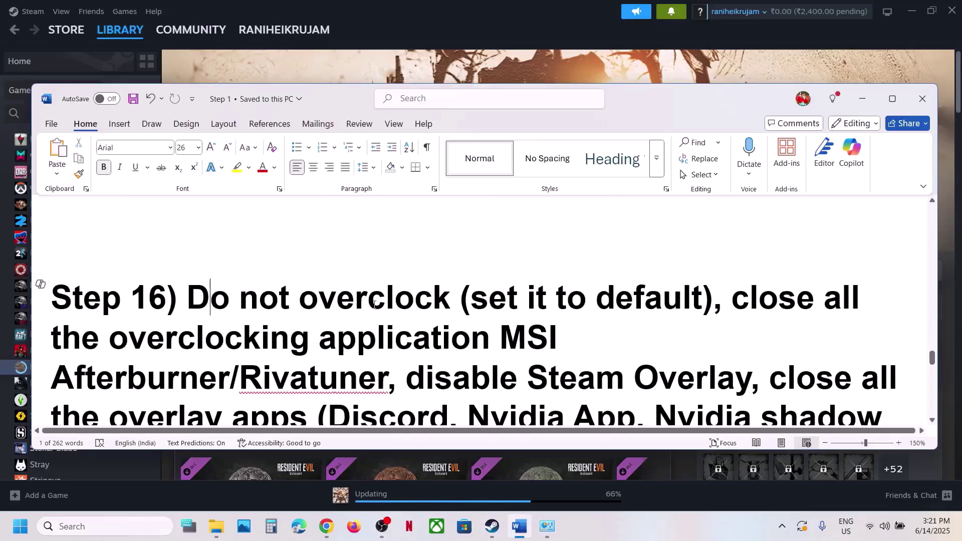
drag(301, 299, 550, 299)
click(590, 320)
click(468, 290)
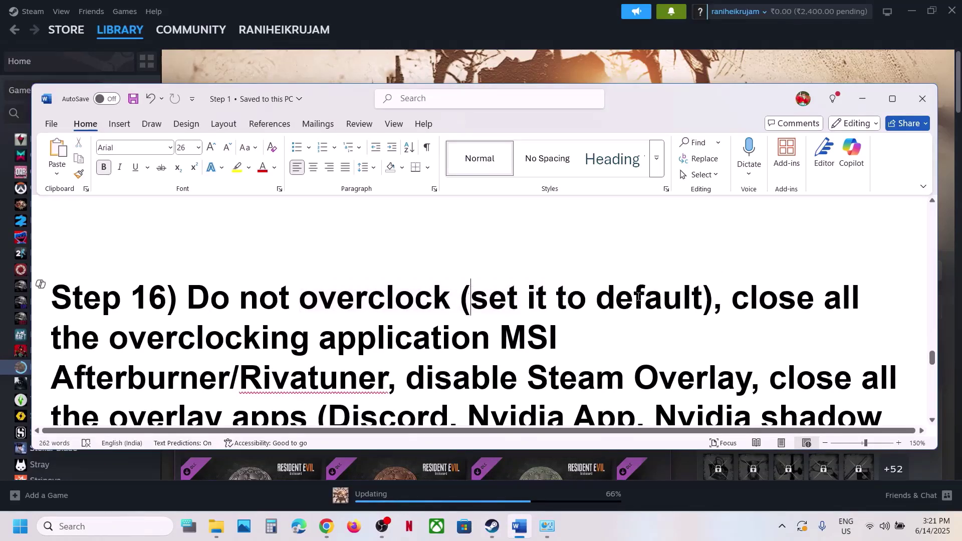
click(489, 299)
click(731, 299)
drag(731, 299, 373, 384)
double_click(374, 386)
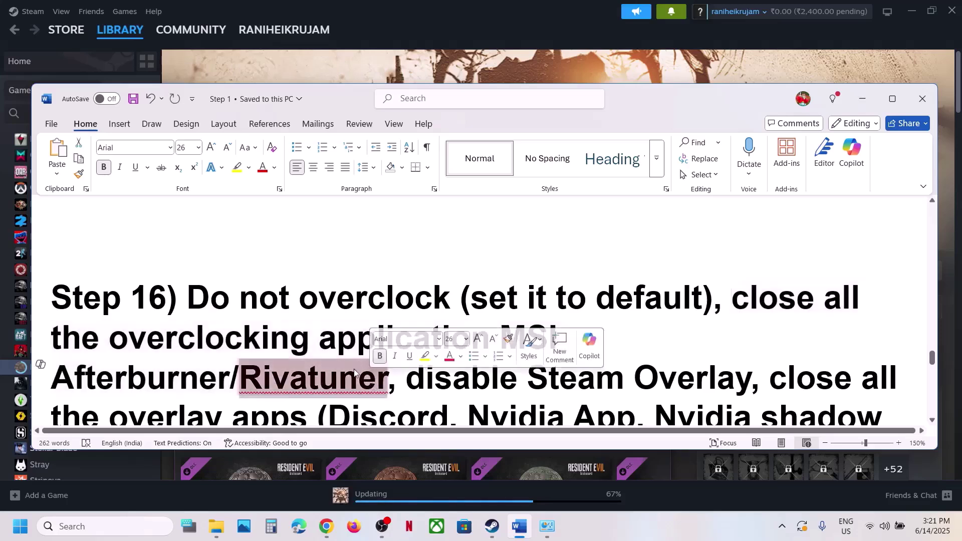
drag(337, 340, 111, 340)
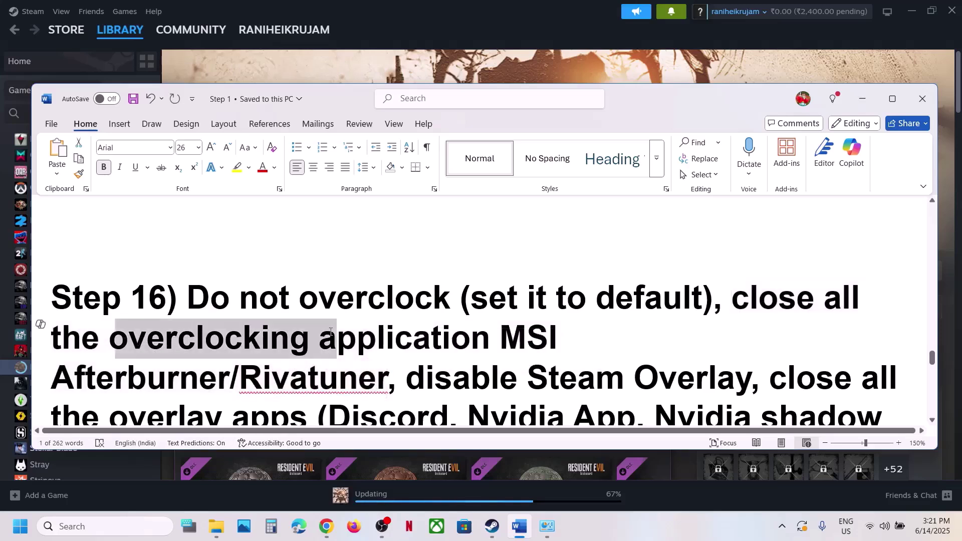
double_click(797, 296)
Step: Maximize the Word window and highlight the instruction to disable Steam Overlay in Step 16
click(893, 100)
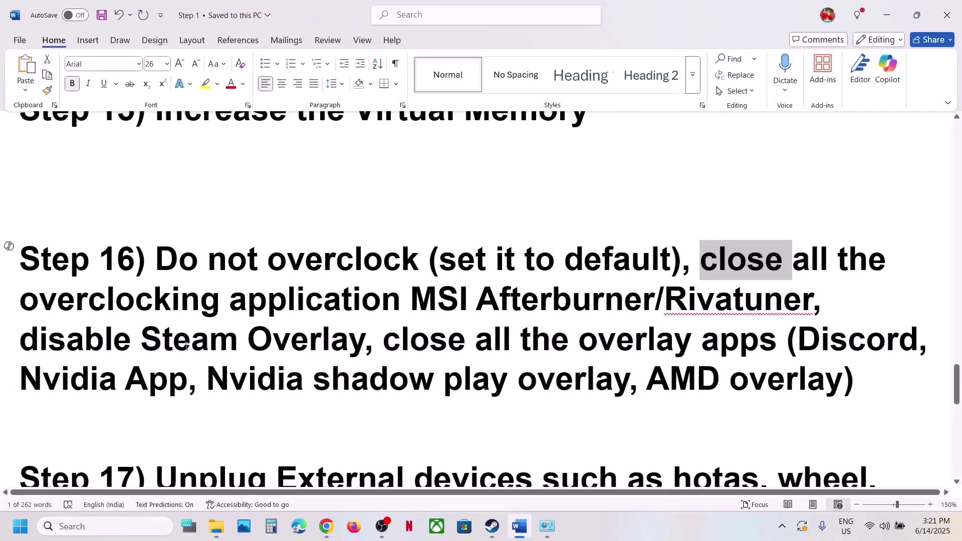
click(247, 341)
drag(331, 340, 19, 340)
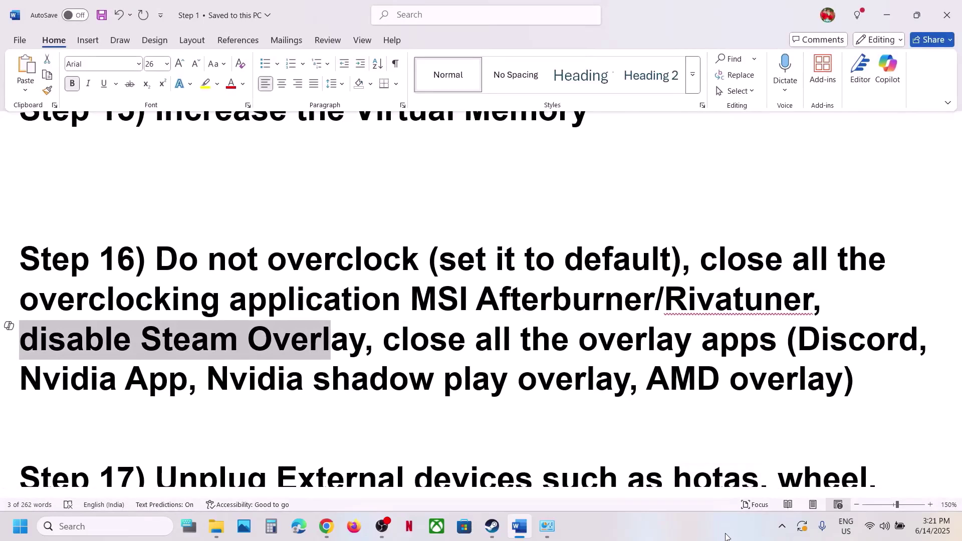
Step: Switch to Steam, disable the in-game Steam Overlay in the properties of Resident Evil 7 Biohazard, and close the properties
click(492, 527)
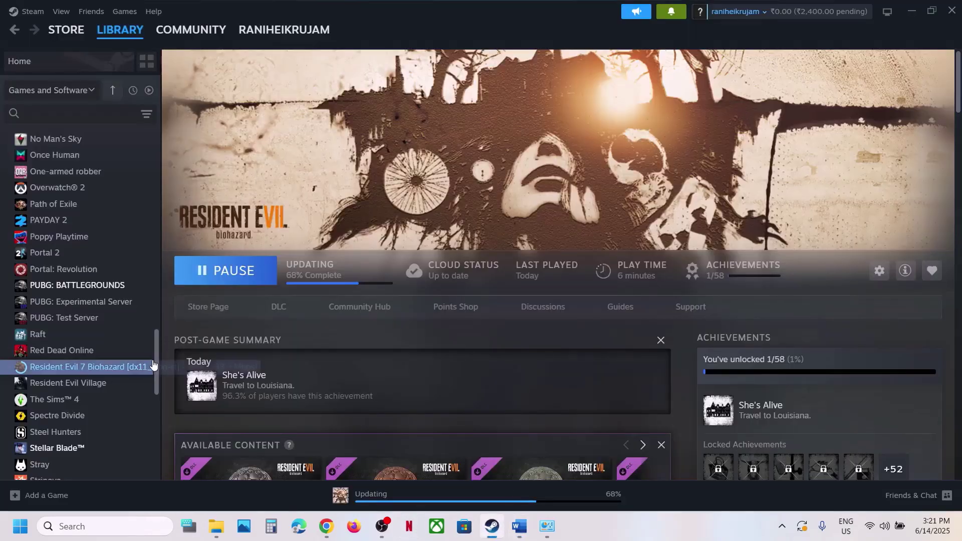
right_click(132, 367)
click(161, 463)
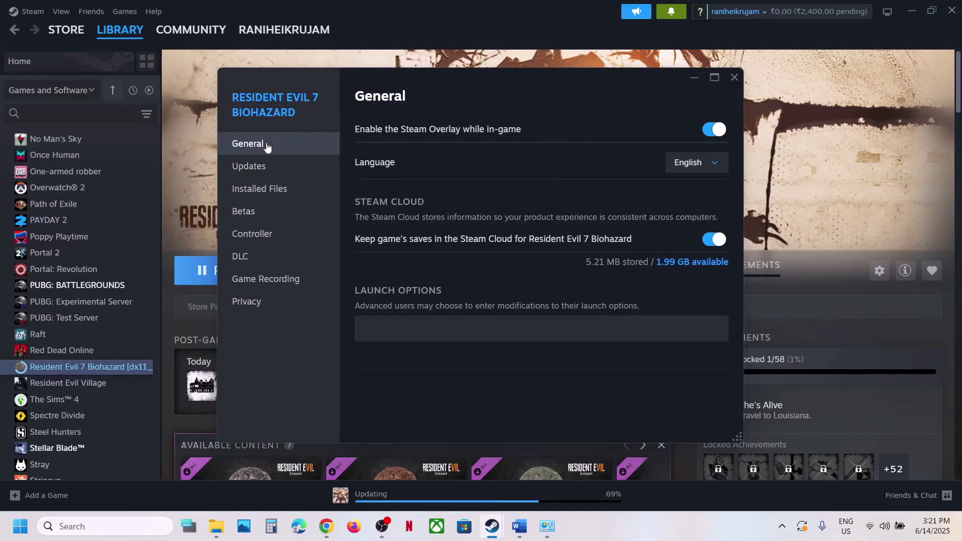
click(707, 130)
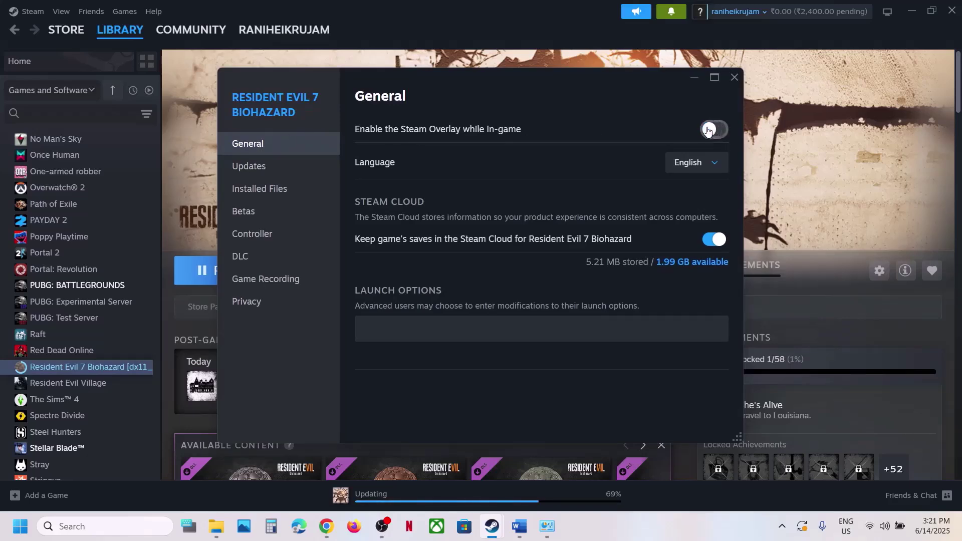
click(733, 83)
Step: Return to the Word notes and highlight the overlay apps to close in Step 16, including Discord and Nvidia App
click(519, 526)
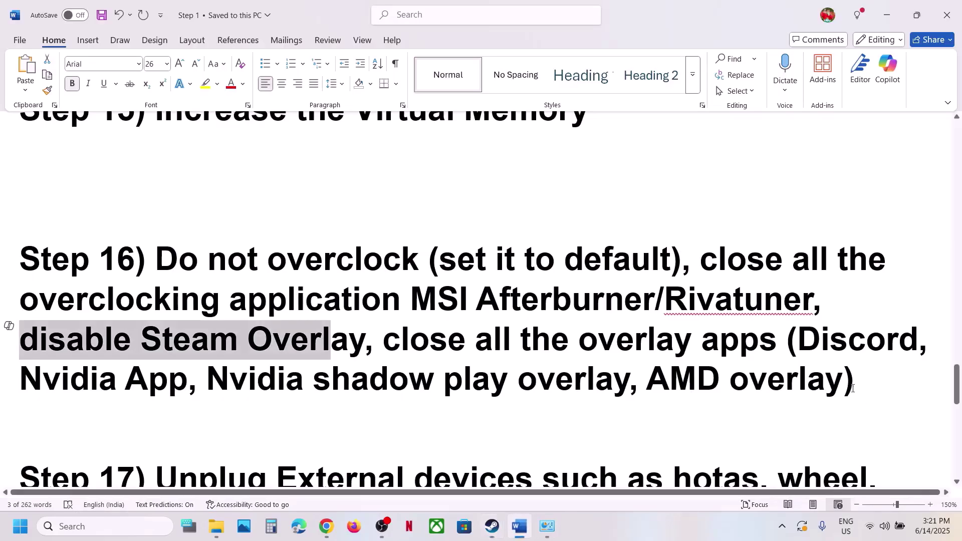
double_click(835, 331)
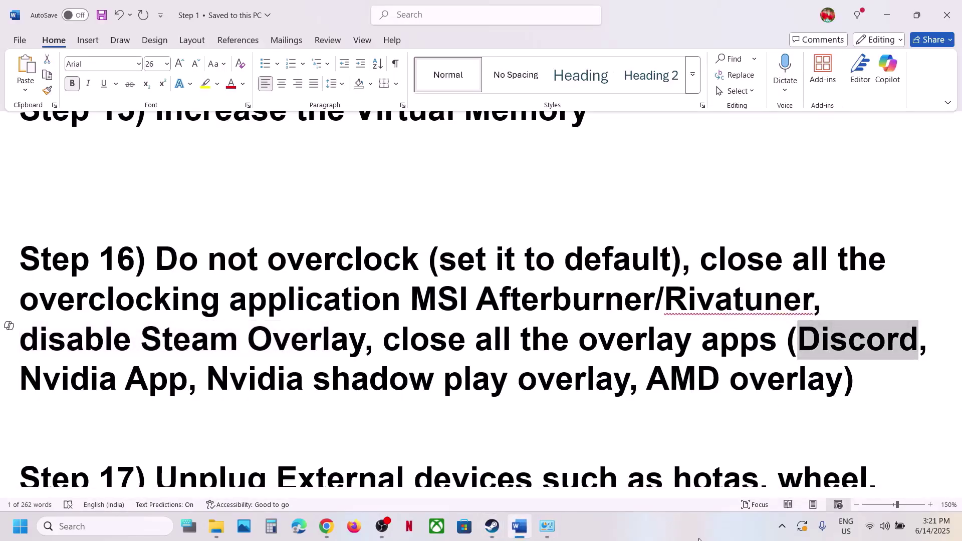
double_click(72, 384)
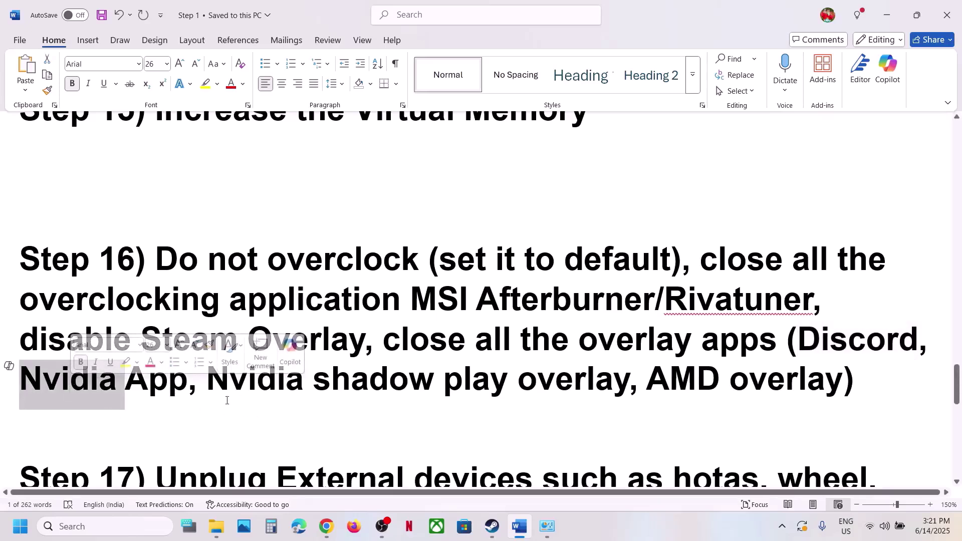
click(191, 398)
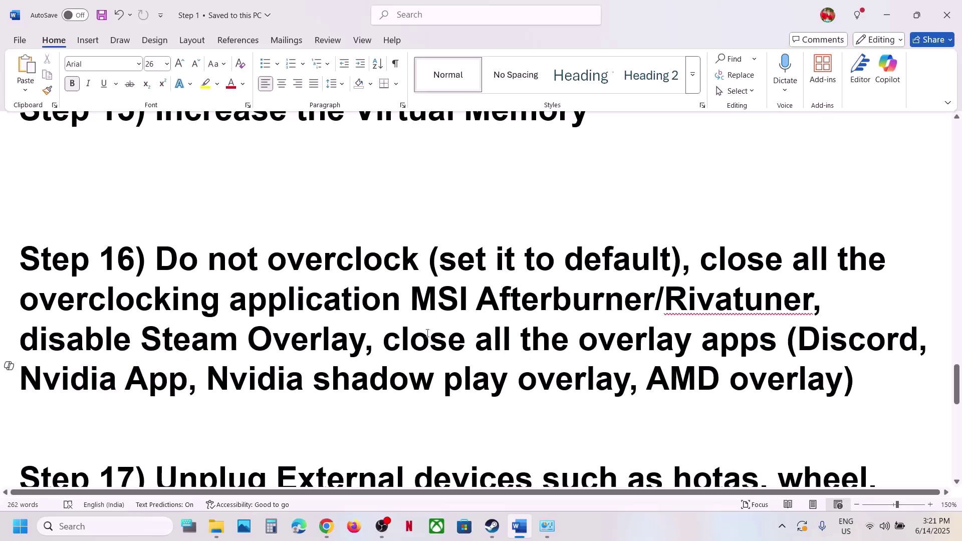
drag(382, 339, 801, 371)
Step: Go to Step 17 and highlight its advice on unplugging external devices, USB adapters, additional controllers and multiple monitors
scroll(245, 351, down, 7)
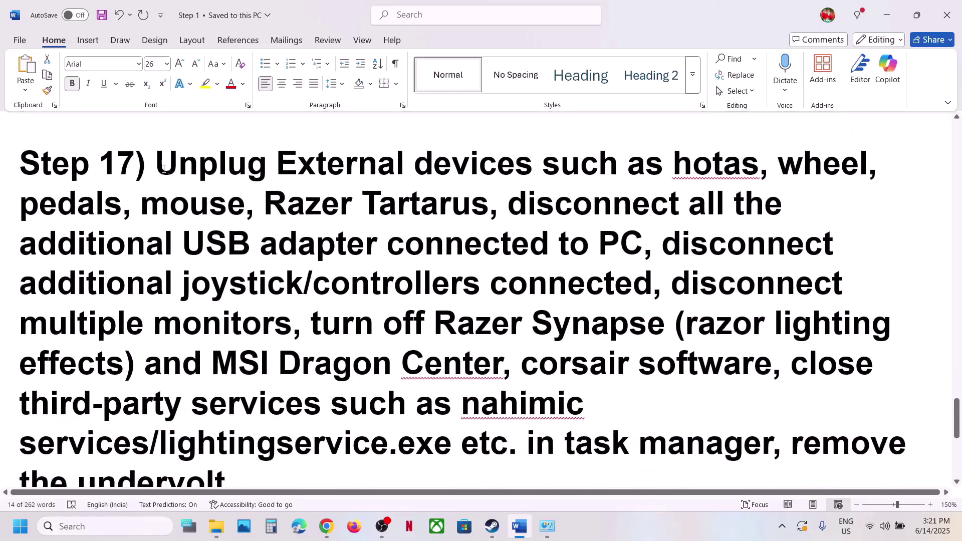
drag(164, 168, 619, 240)
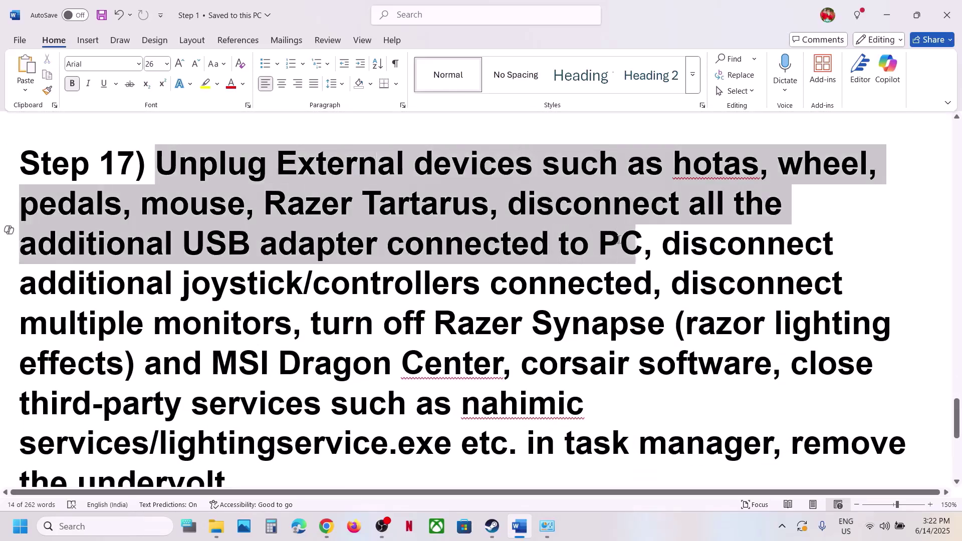
click(620, 239)
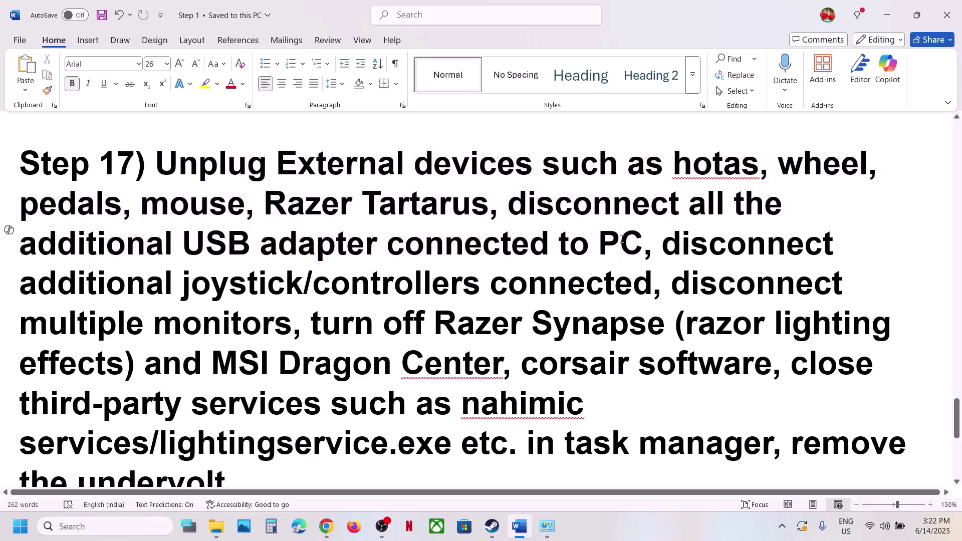
drag(660, 246, 647, 283)
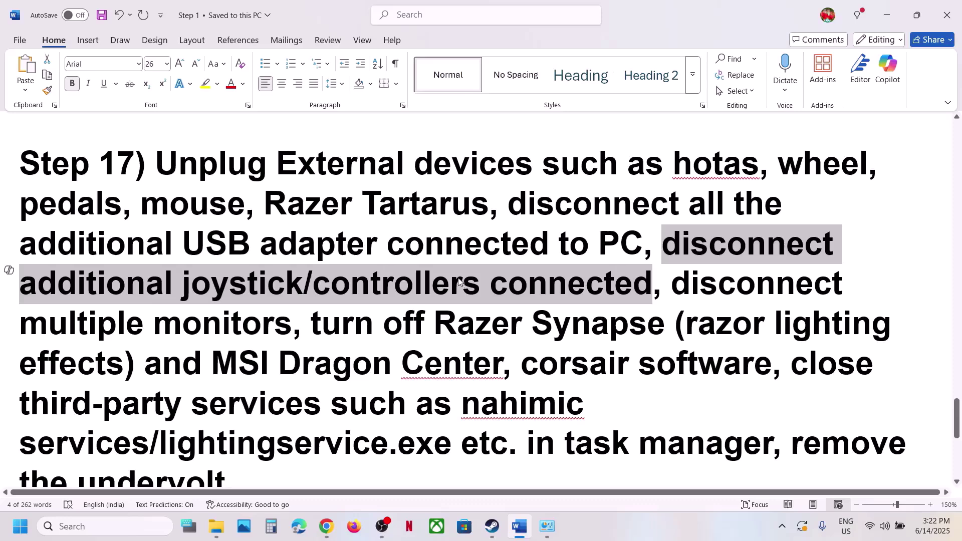
double_click(671, 283)
drag(671, 283, 383, 337)
key(ctrl+z)
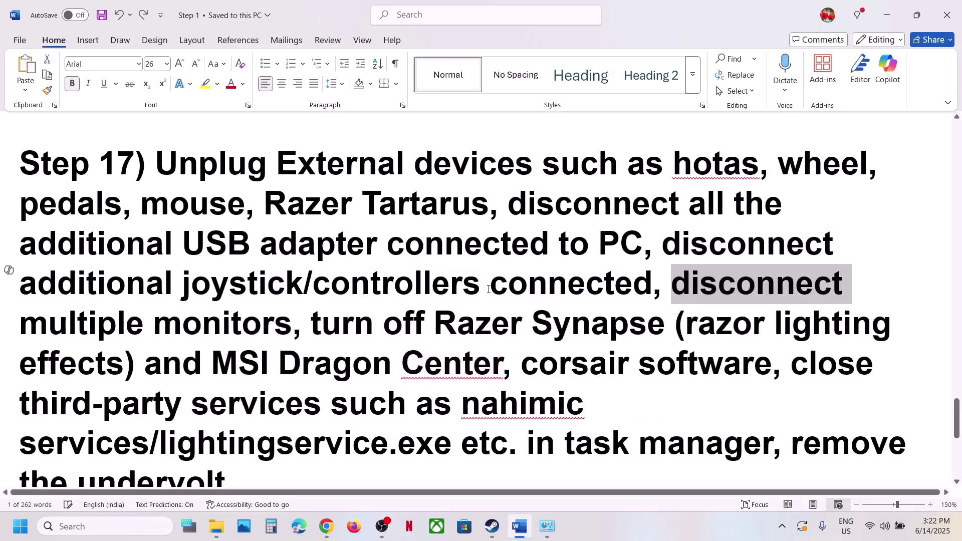
Step: Read the rest of Step 17 on Razer Synapse, MSI Dragon Center, third-party services and the undervolt, undoing any accidental text move
drag(75, 323, 503, 365)
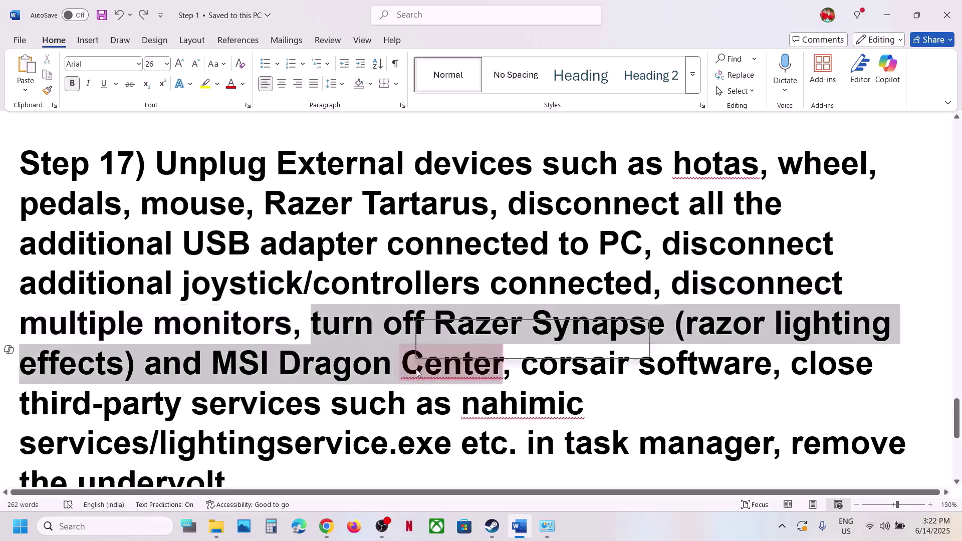
drag(441, 350, 464, 401)
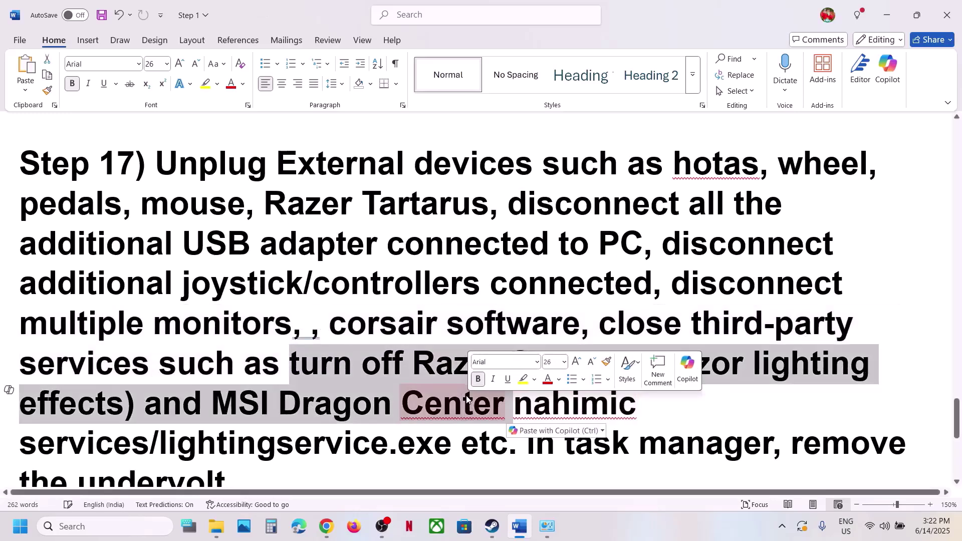
key(ctrl+z)
click(336, 355)
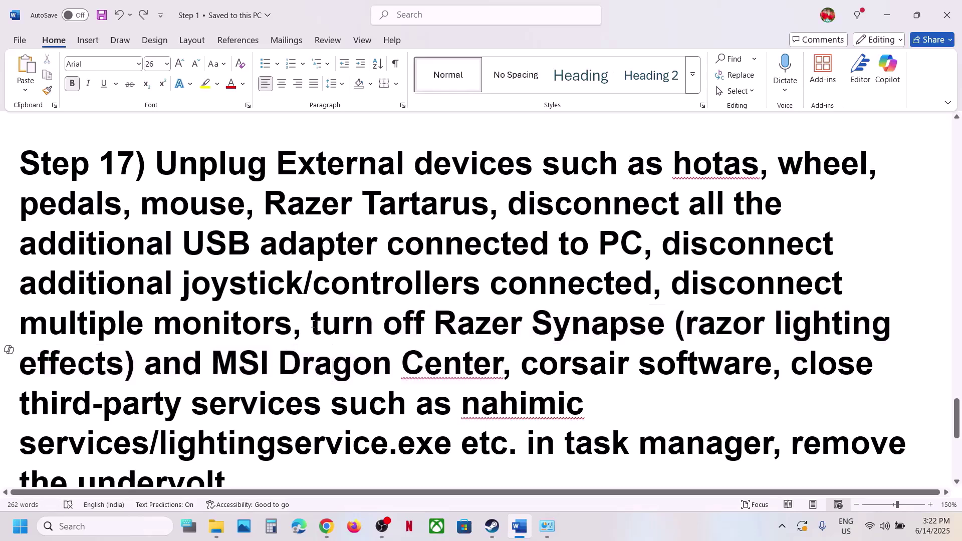
drag(308, 355, 435, 404)
drag(490, 443, 513, 443)
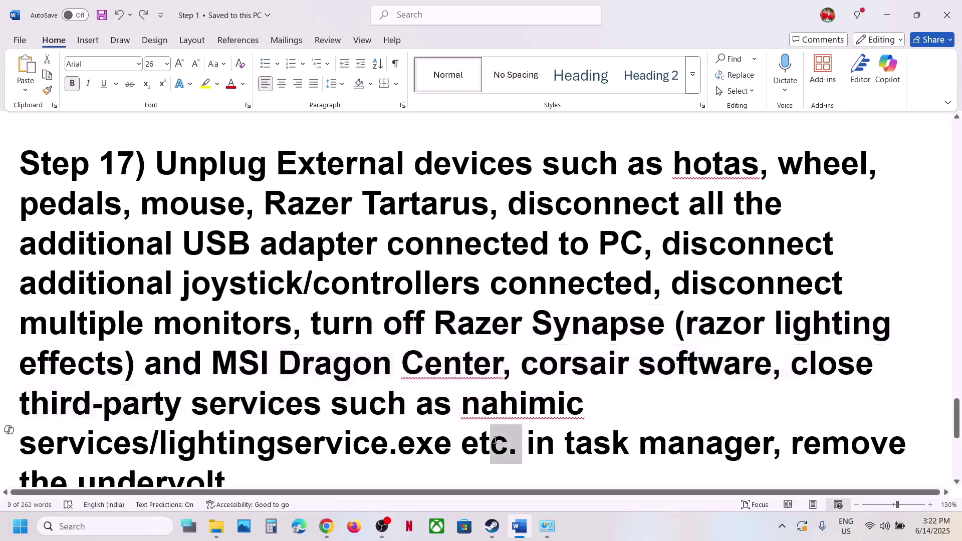
scroll(743, 332, down, 3)
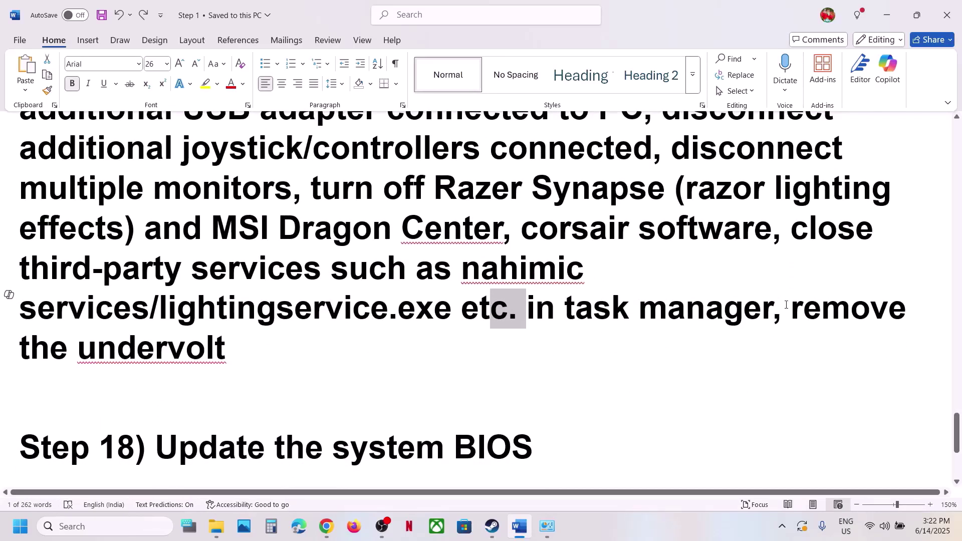
drag(784, 305, 822, 339)
scroll(394, 344, down, 1)
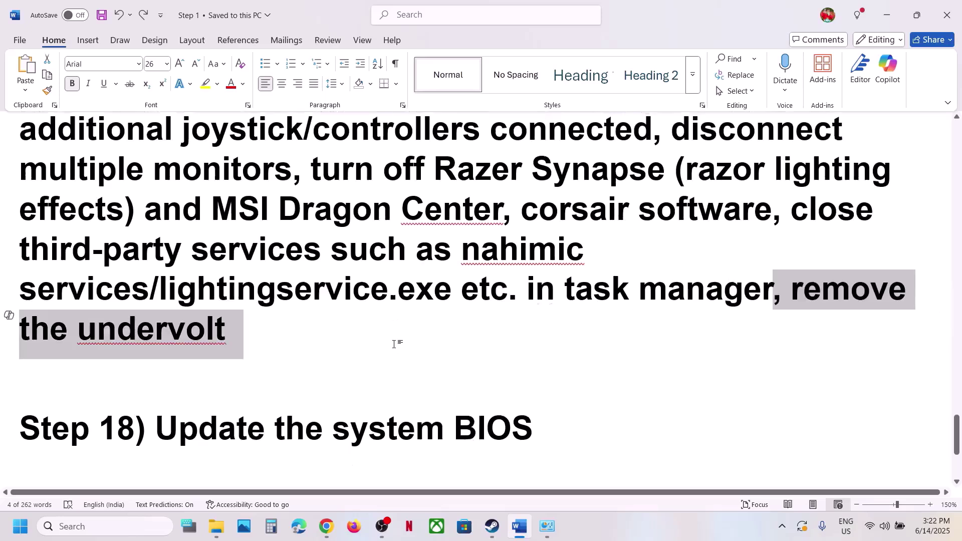
Step: Highlight Step 18 about updating the system BIOS and check the battery charge in the Windows quick settings
scroll(394, 345, down, 1)
drag(176, 407, 556, 408)
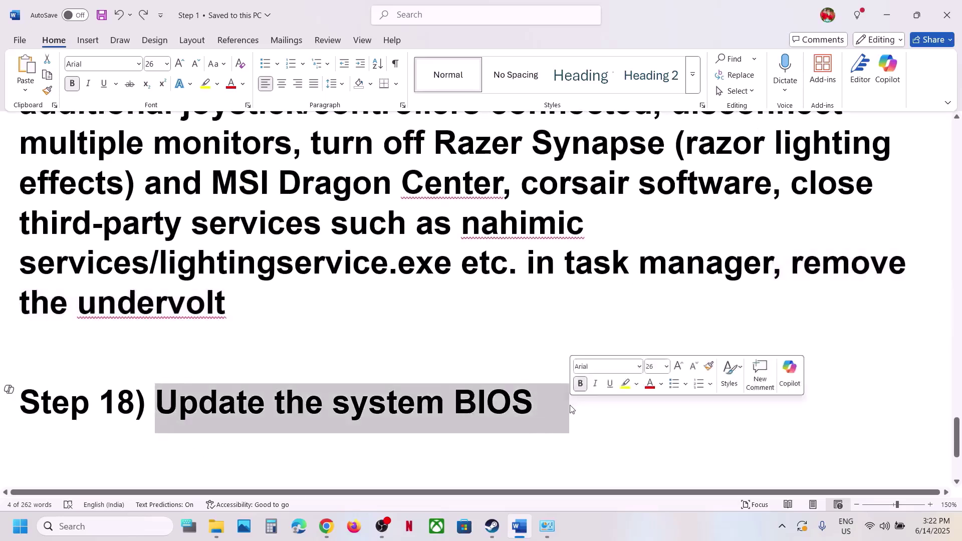
click(494, 412)
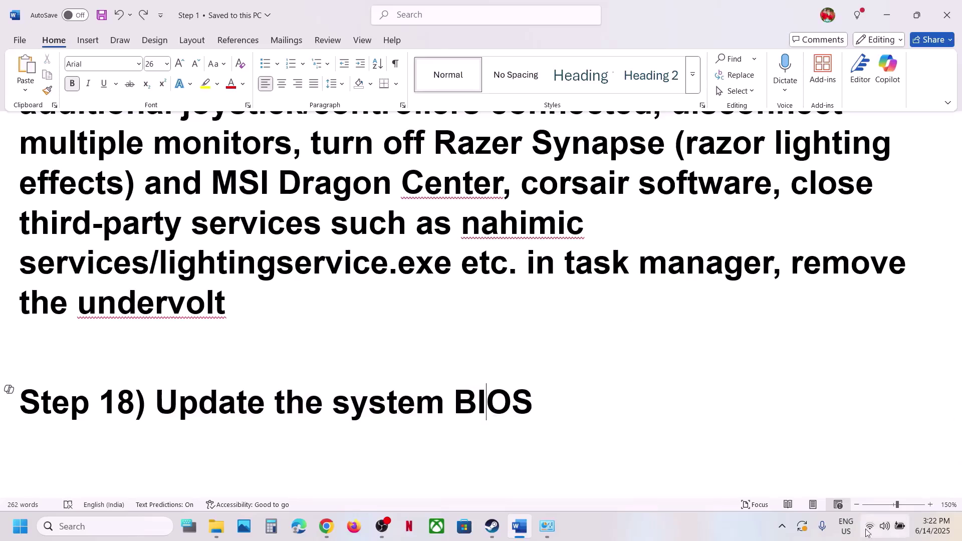
click(901, 532)
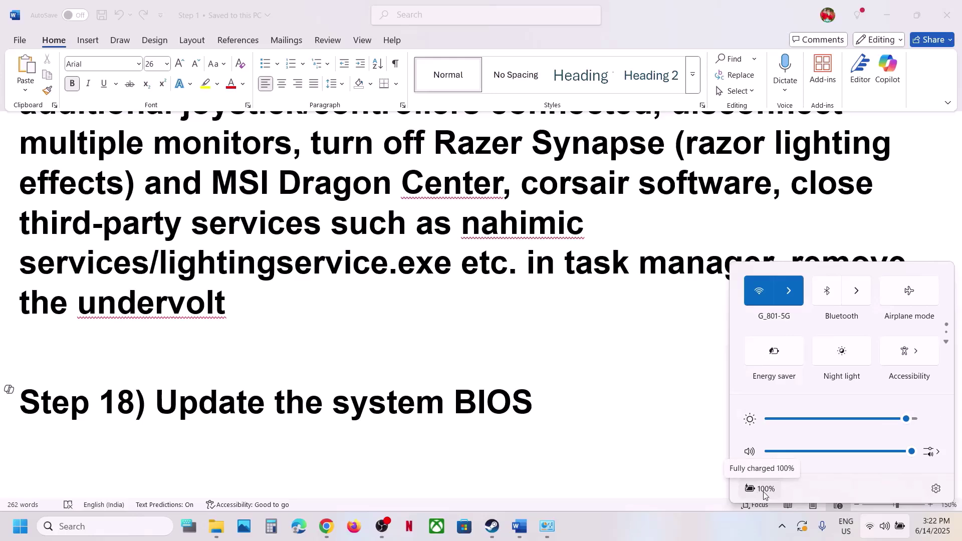
click(415, 345)
Step: Highlight Step 19 on reinstalling the game, and bring up the Uninstall option for Resident Evil 7 Biohazard in Steam
scroll(415, 346, down, 3)
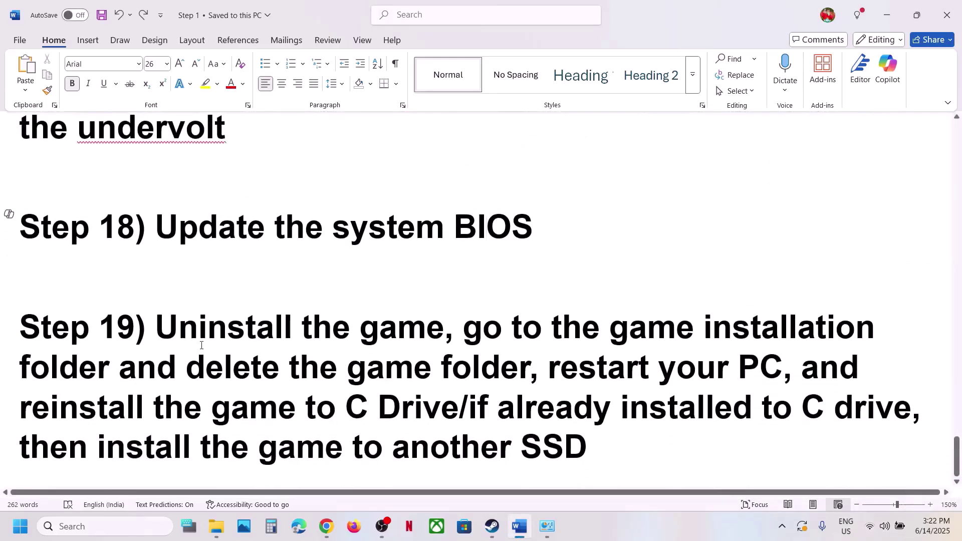
drag(157, 331, 651, 476)
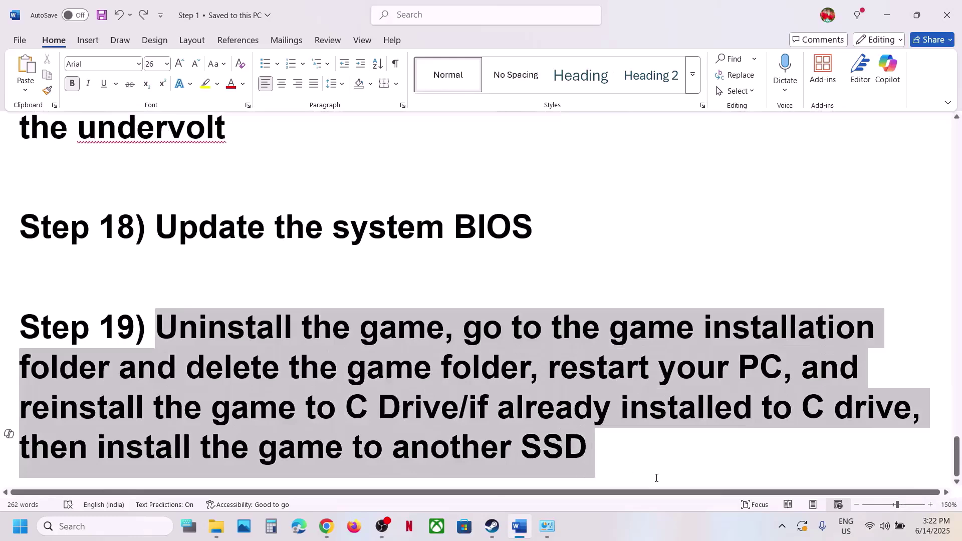
click(492, 526)
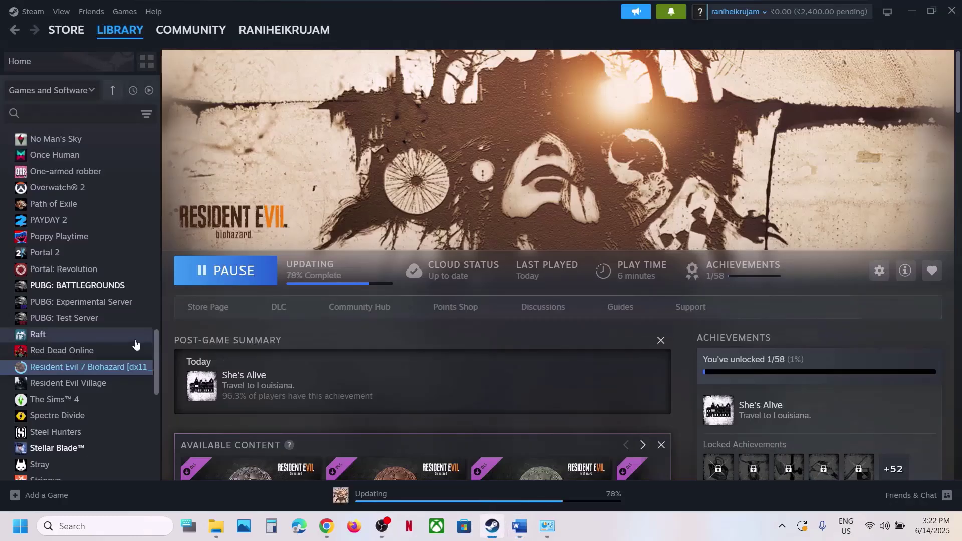
right_click(100, 370)
mouse_move(149, 451)
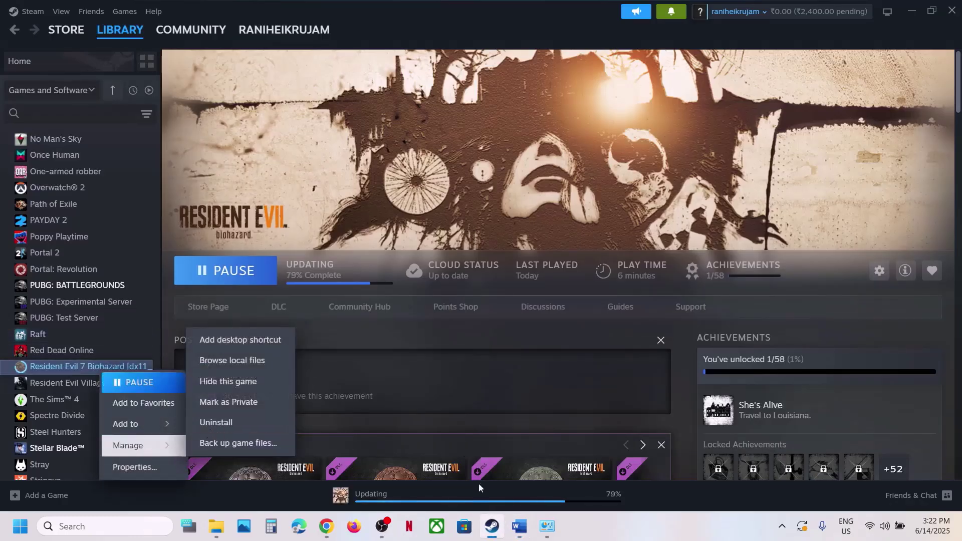
Step: Highlight Step 19's advice in the Word notes on deleting the game folder and reinstalling to another drive, and return to Steam
click(519, 526)
click(368, 387)
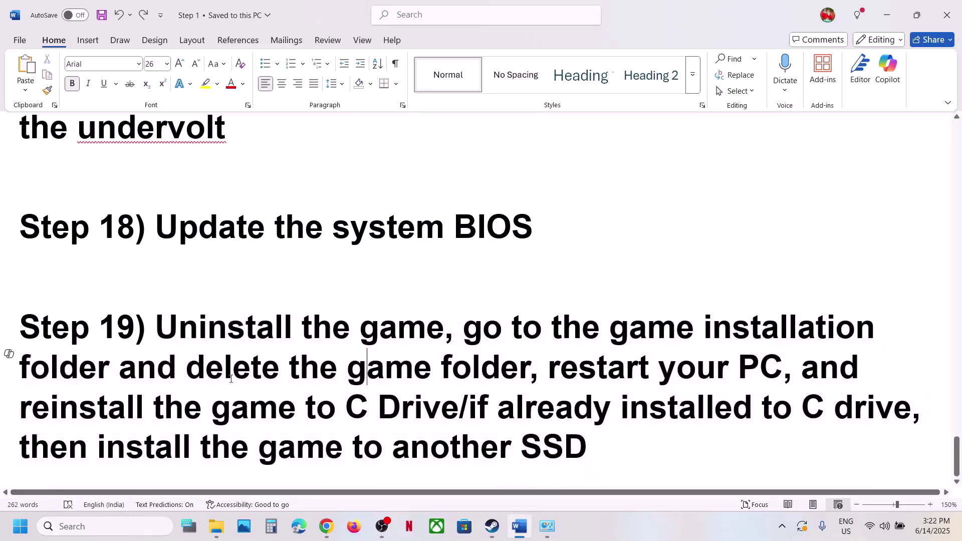
drag(123, 369, 467, 364)
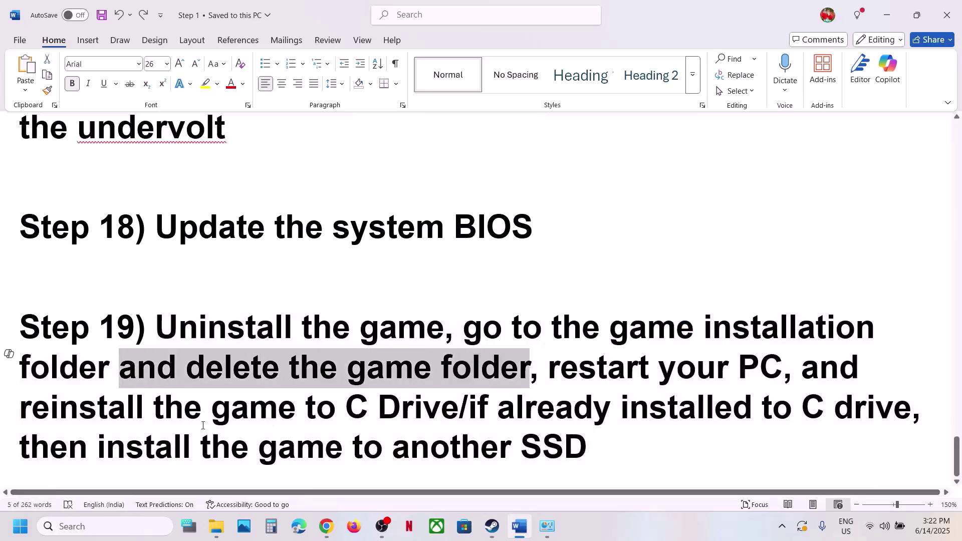
drag(73, 411, 458, 408)
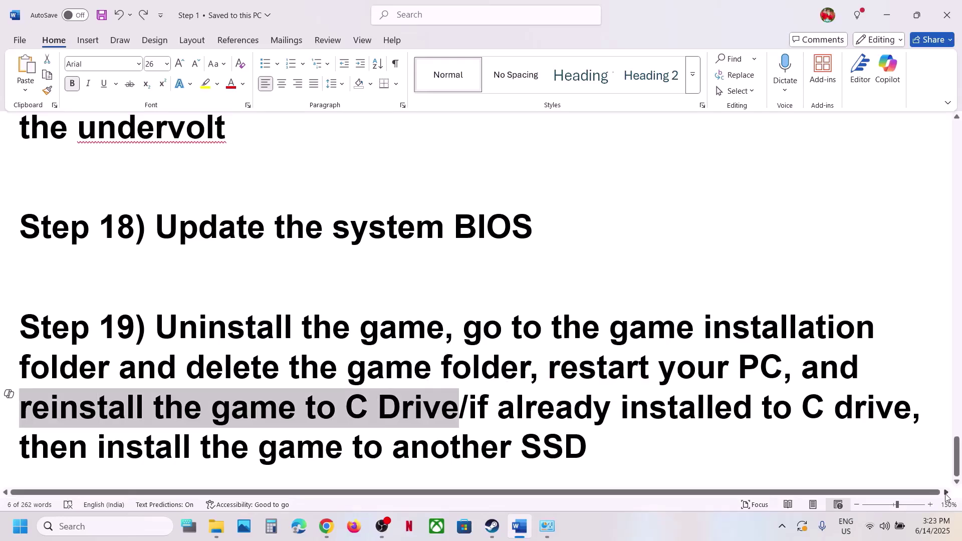
click(752, 454)
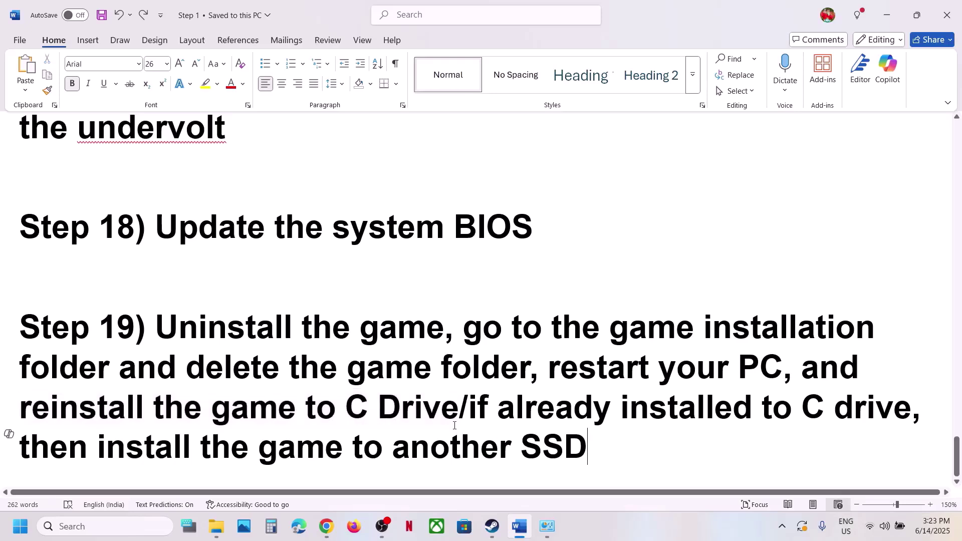
drag(469, 406, 560, 457)
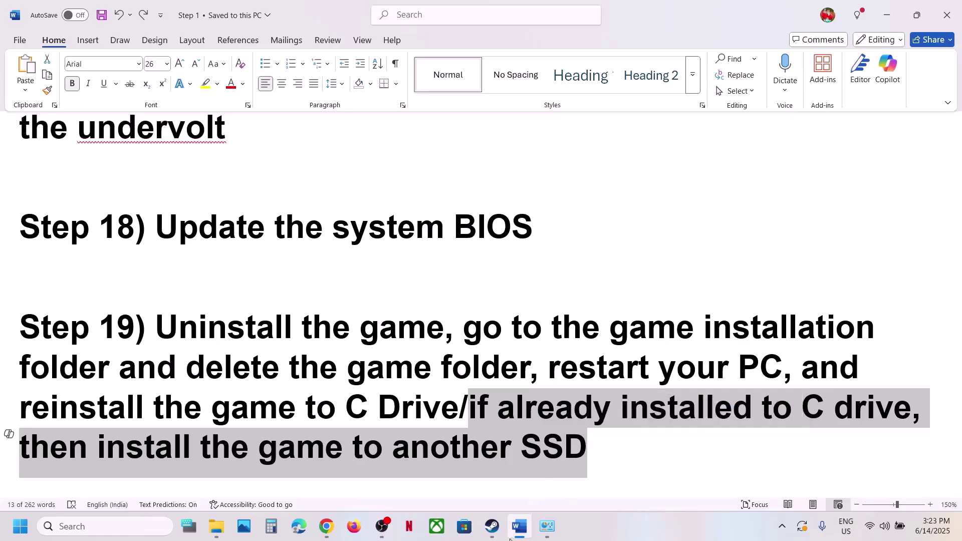
click(491, 527)
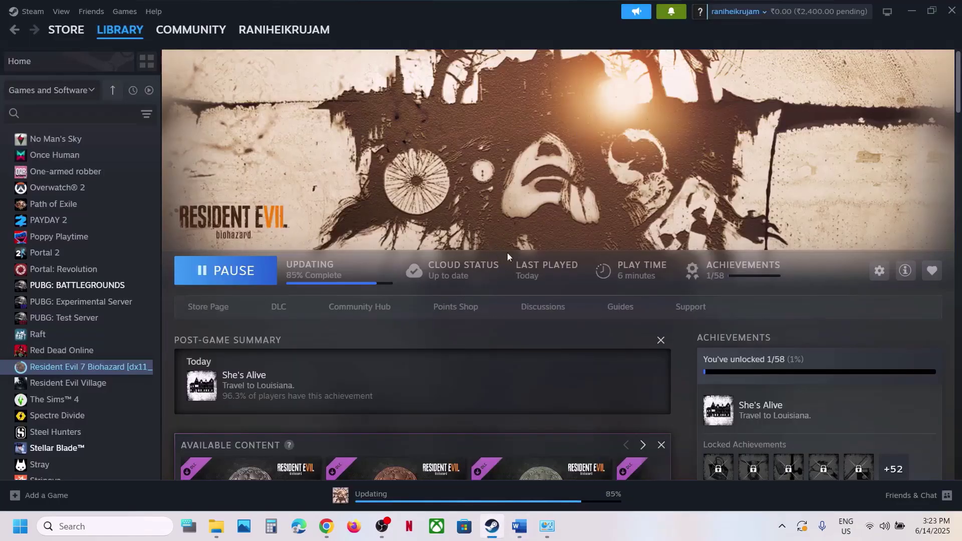